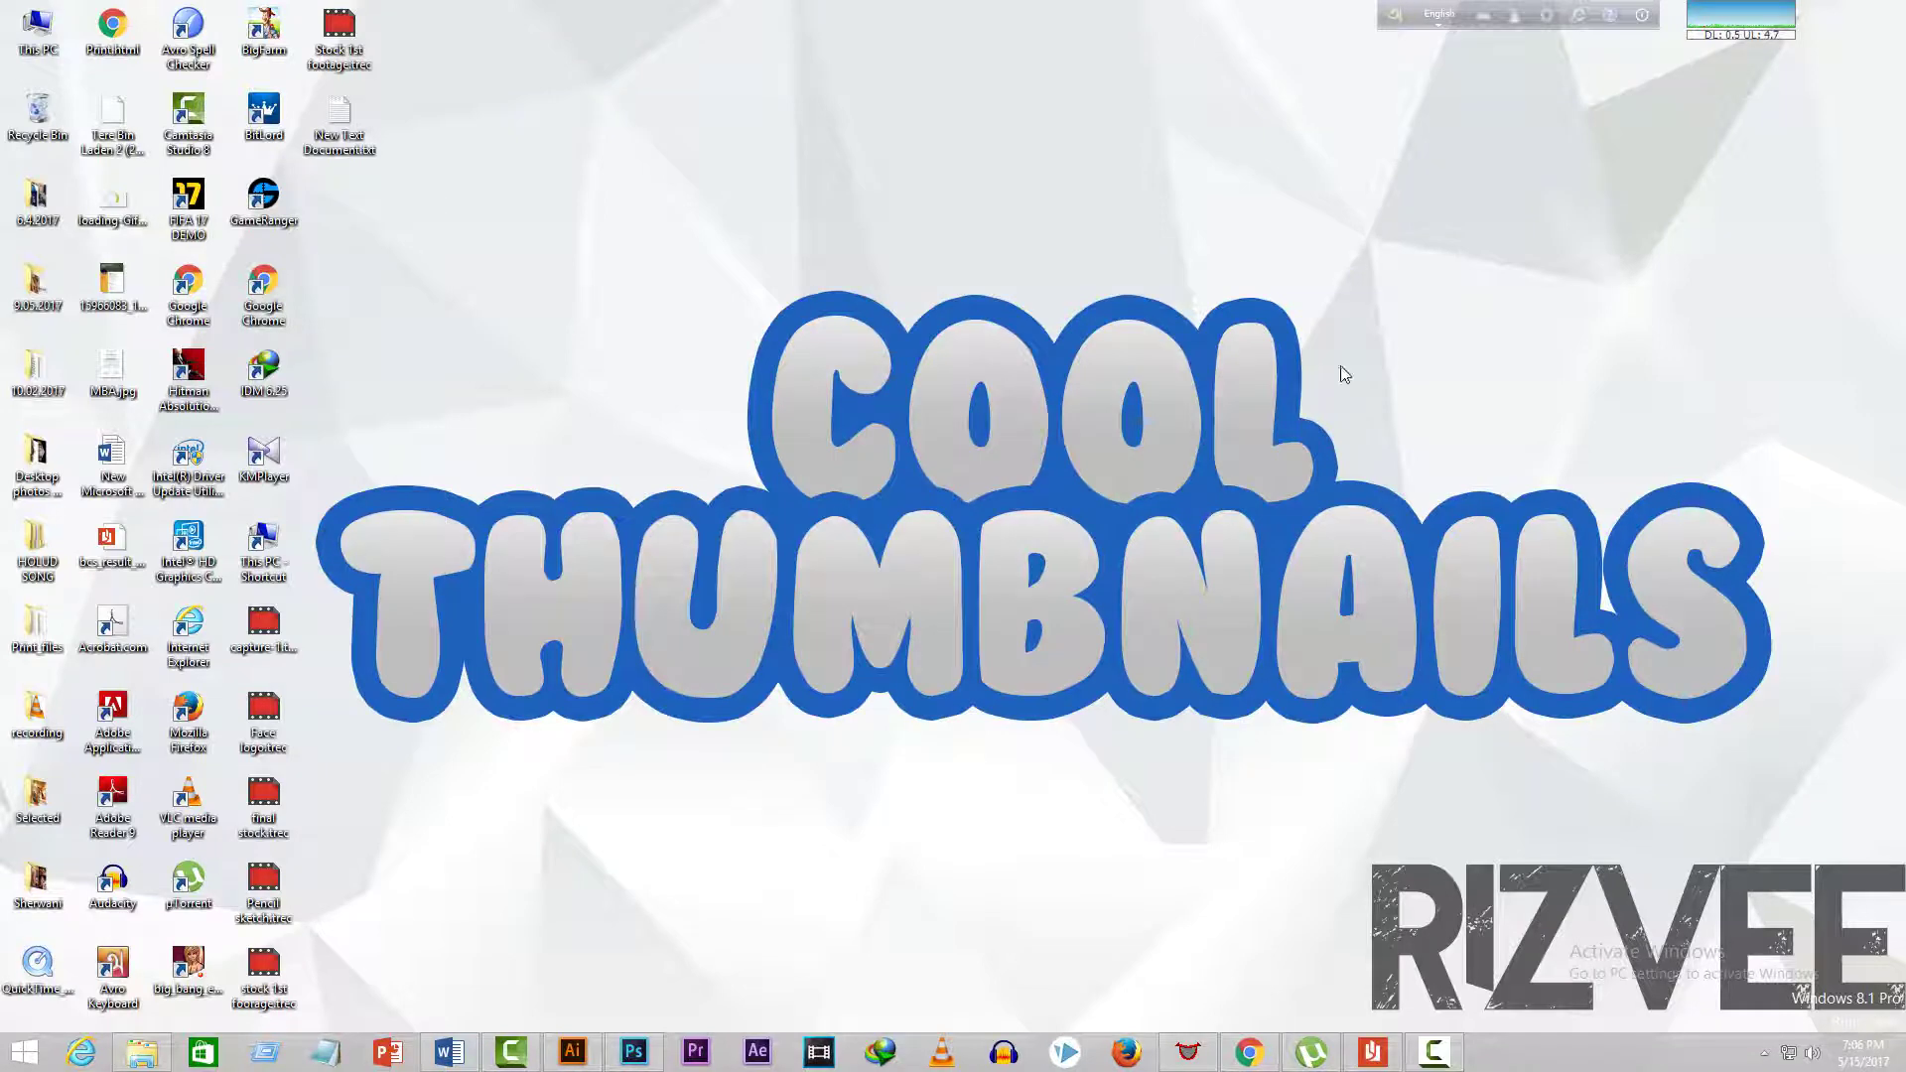
# - Refresh the Windows desktop from its right-click menu
pyautogui.rightClick(1142, 510)
pyautogui.click(1192, 568)
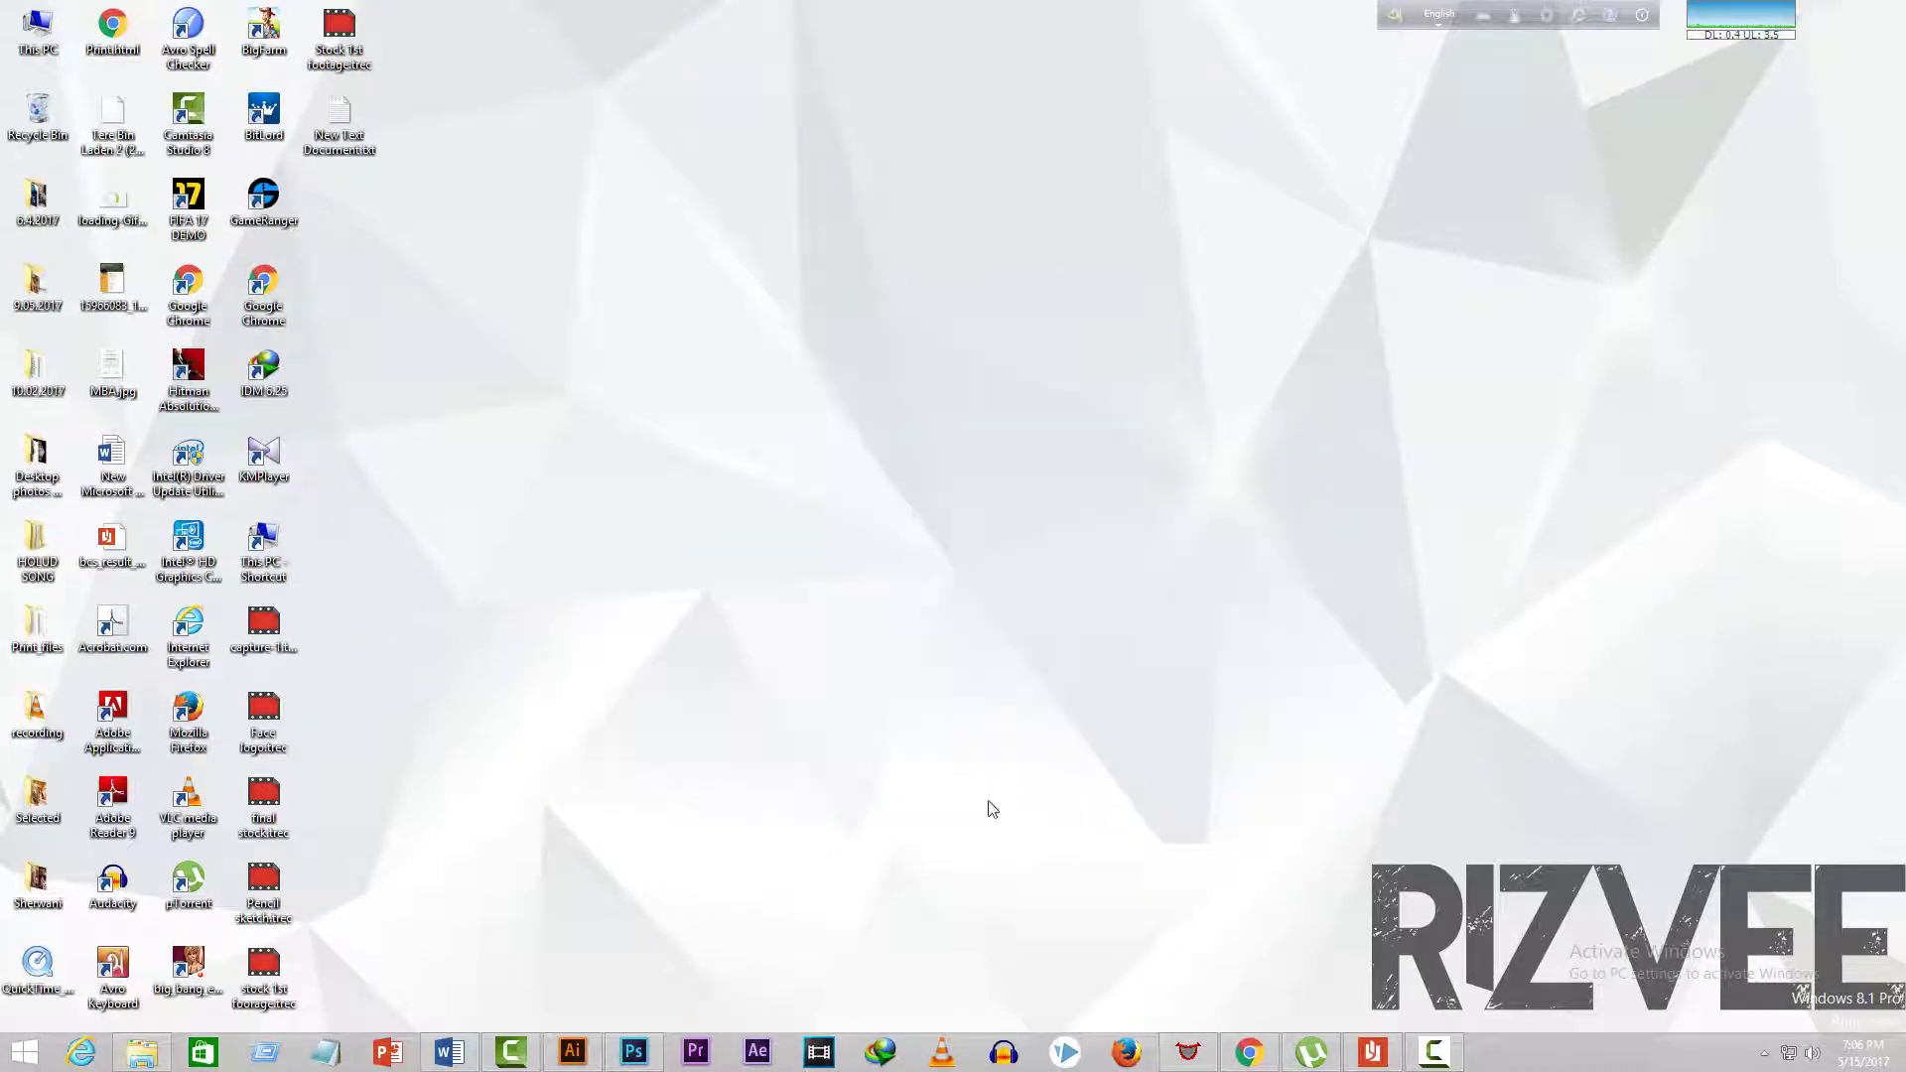
# - Start a new document via File > New and set width 1920 and height 1080
pyautogui.moveTo(633, 1053)
pyautogui.click(554, 939)
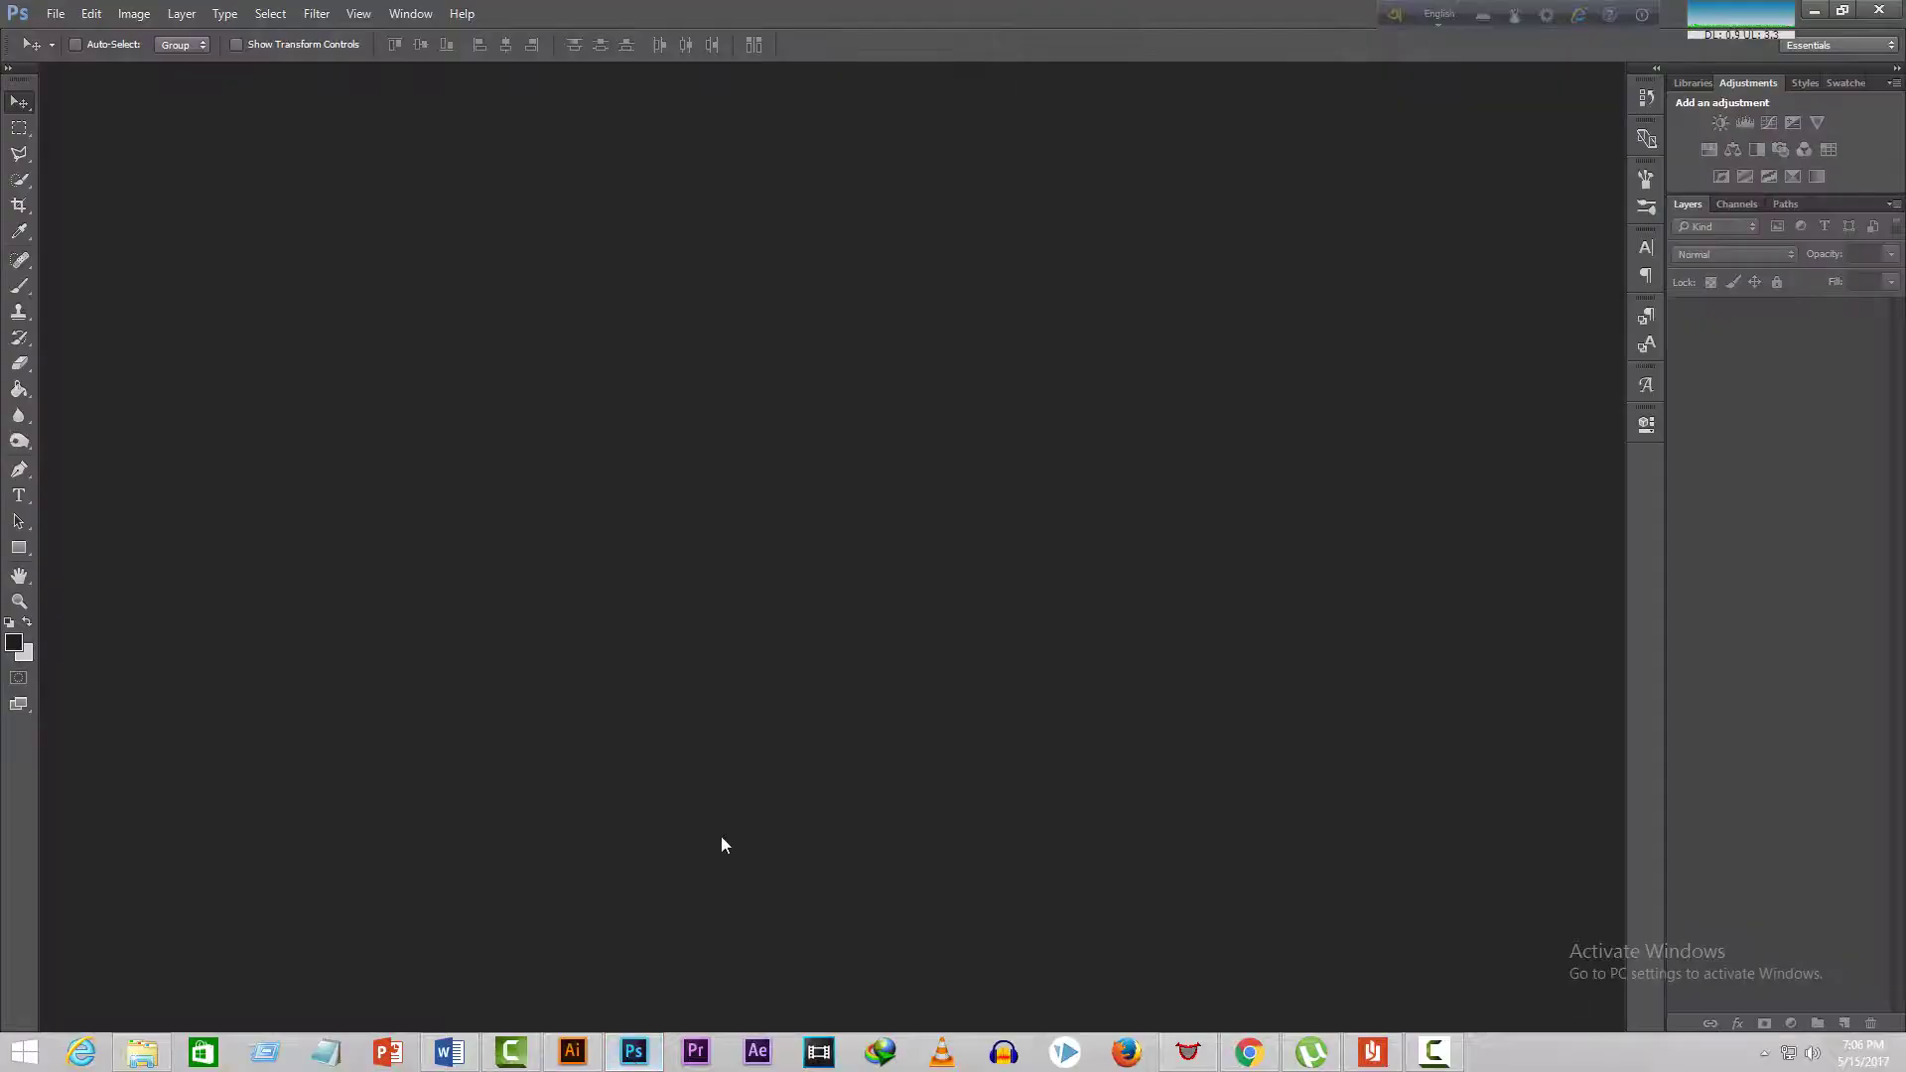
pyautogui.click(55, 14)
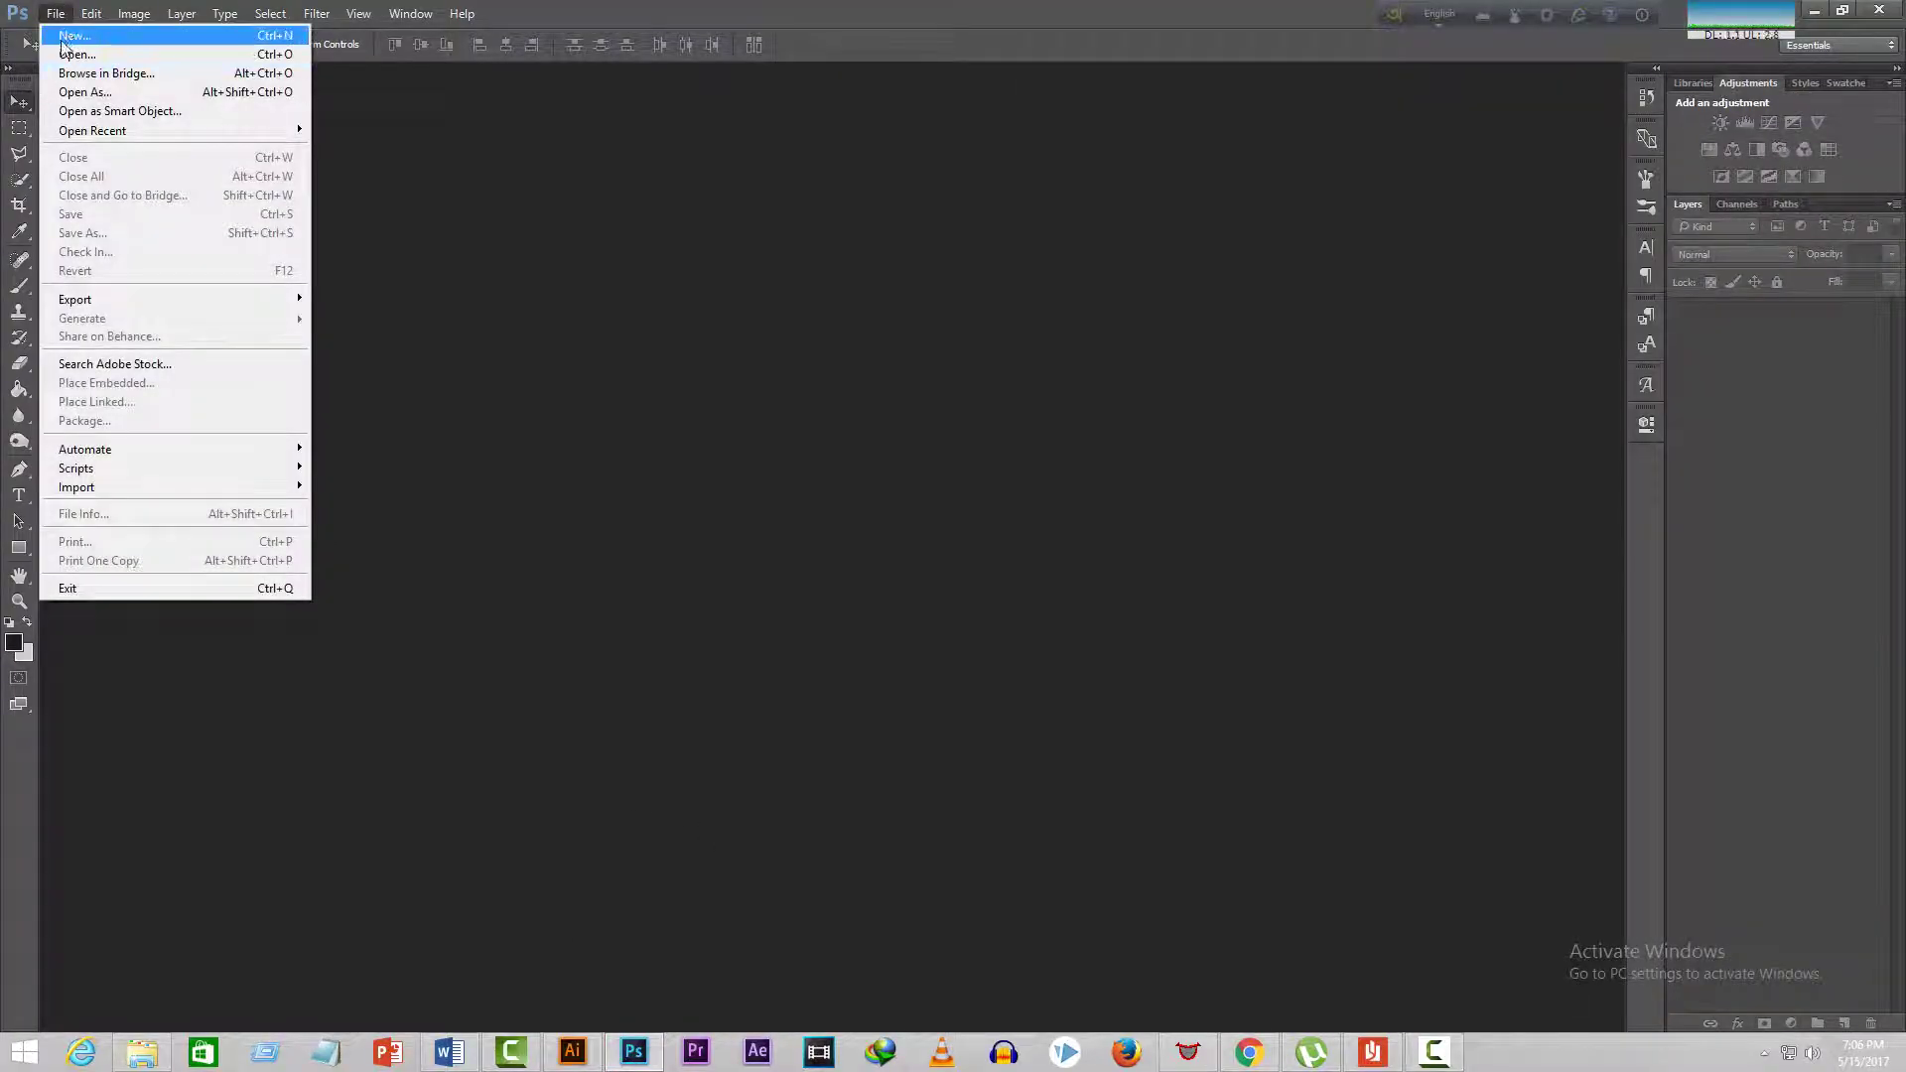
pyautogui.click(69, 36)
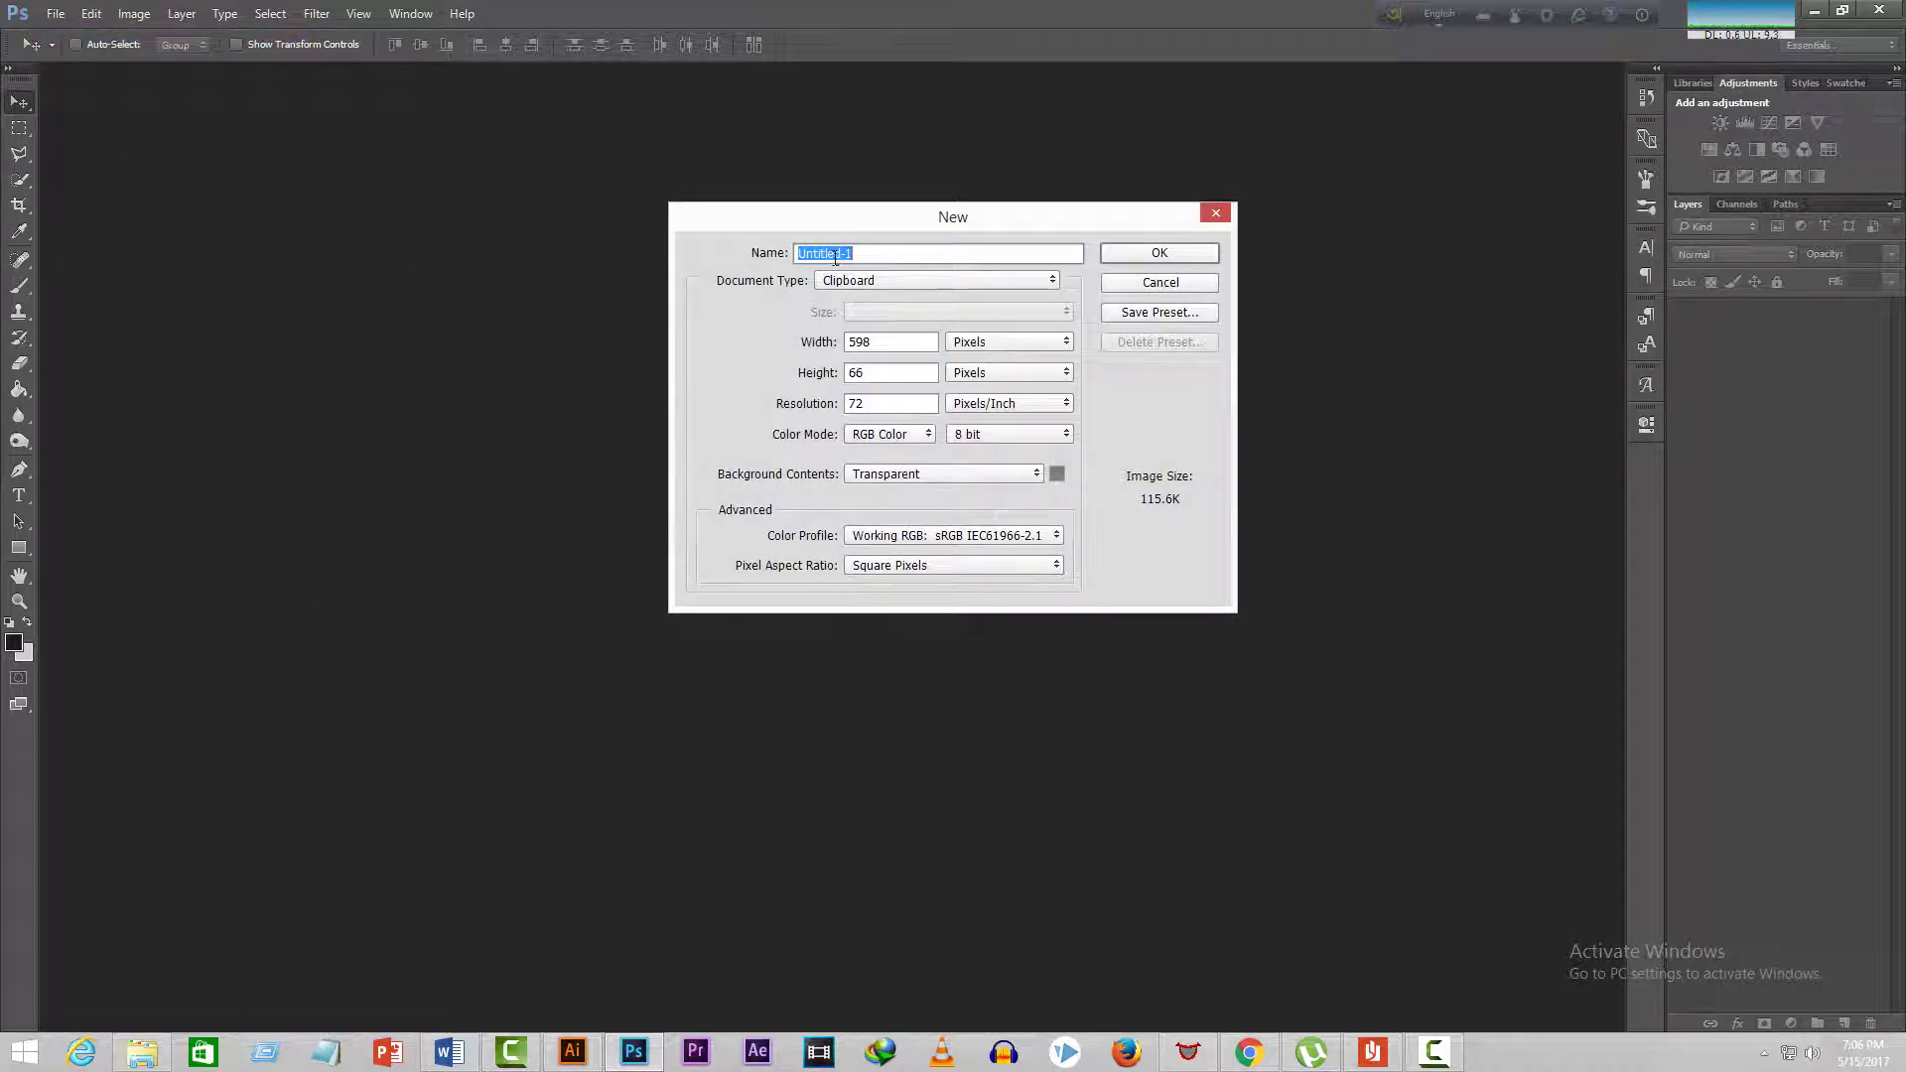
pyautogui.write('thumnail')
pyautogui.hotkey('ctrl', 'a')
pyautogui.write('1920')
pyautogui.press('Tab')
pyautogui.write('1080')
pyautogui.write('300')
# - Name it 'thumnail', set resolution 300, background Transparent, and create the document
pyautogui.moveTo(843, 253); pyautogui.dragTo(743, 256)
pyautogui.doubleClick(884, 404)
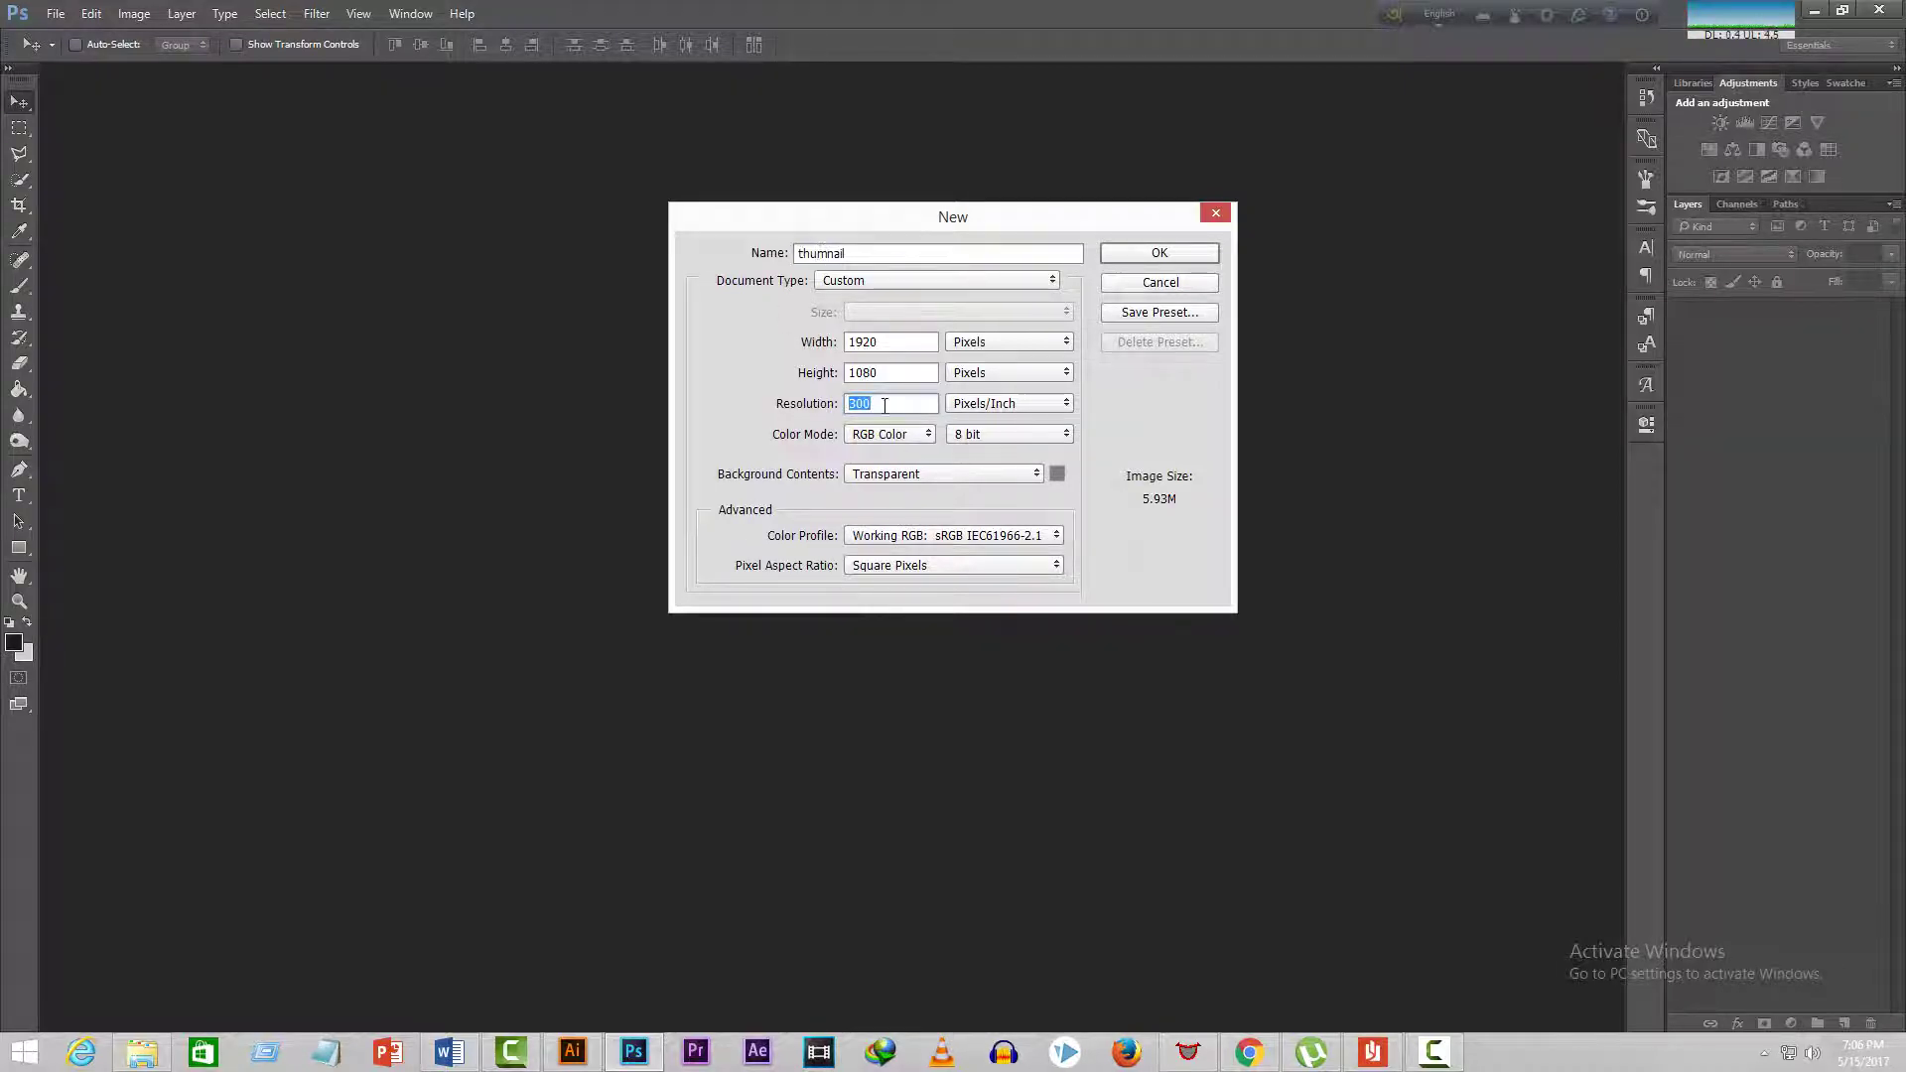
pyautogui.click(906, 474)
pyautogui.click(904, 523)
pyautogui.click(1142, 256)
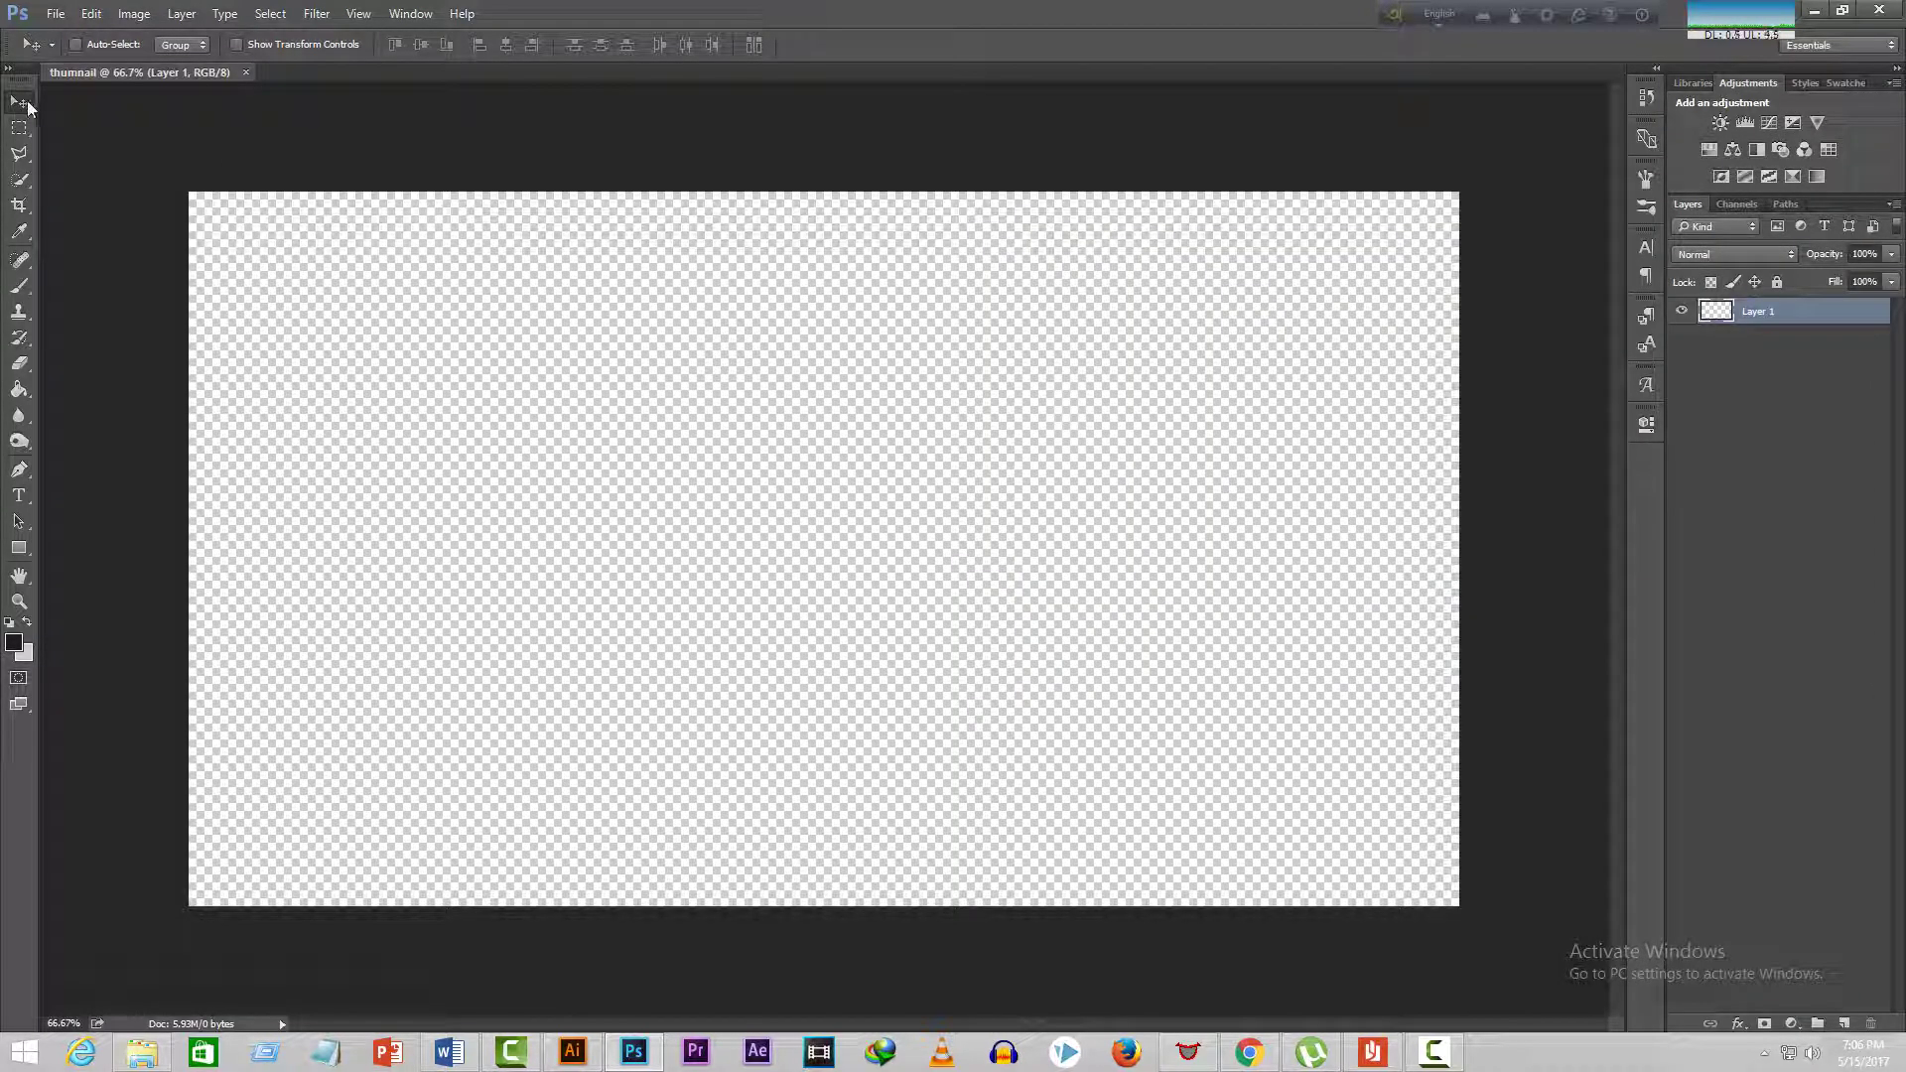
# - Begin Place Embedded and browse the Work (D:) drive, backing out of Tutorials are Fun
pyautogui.click(54, 14)
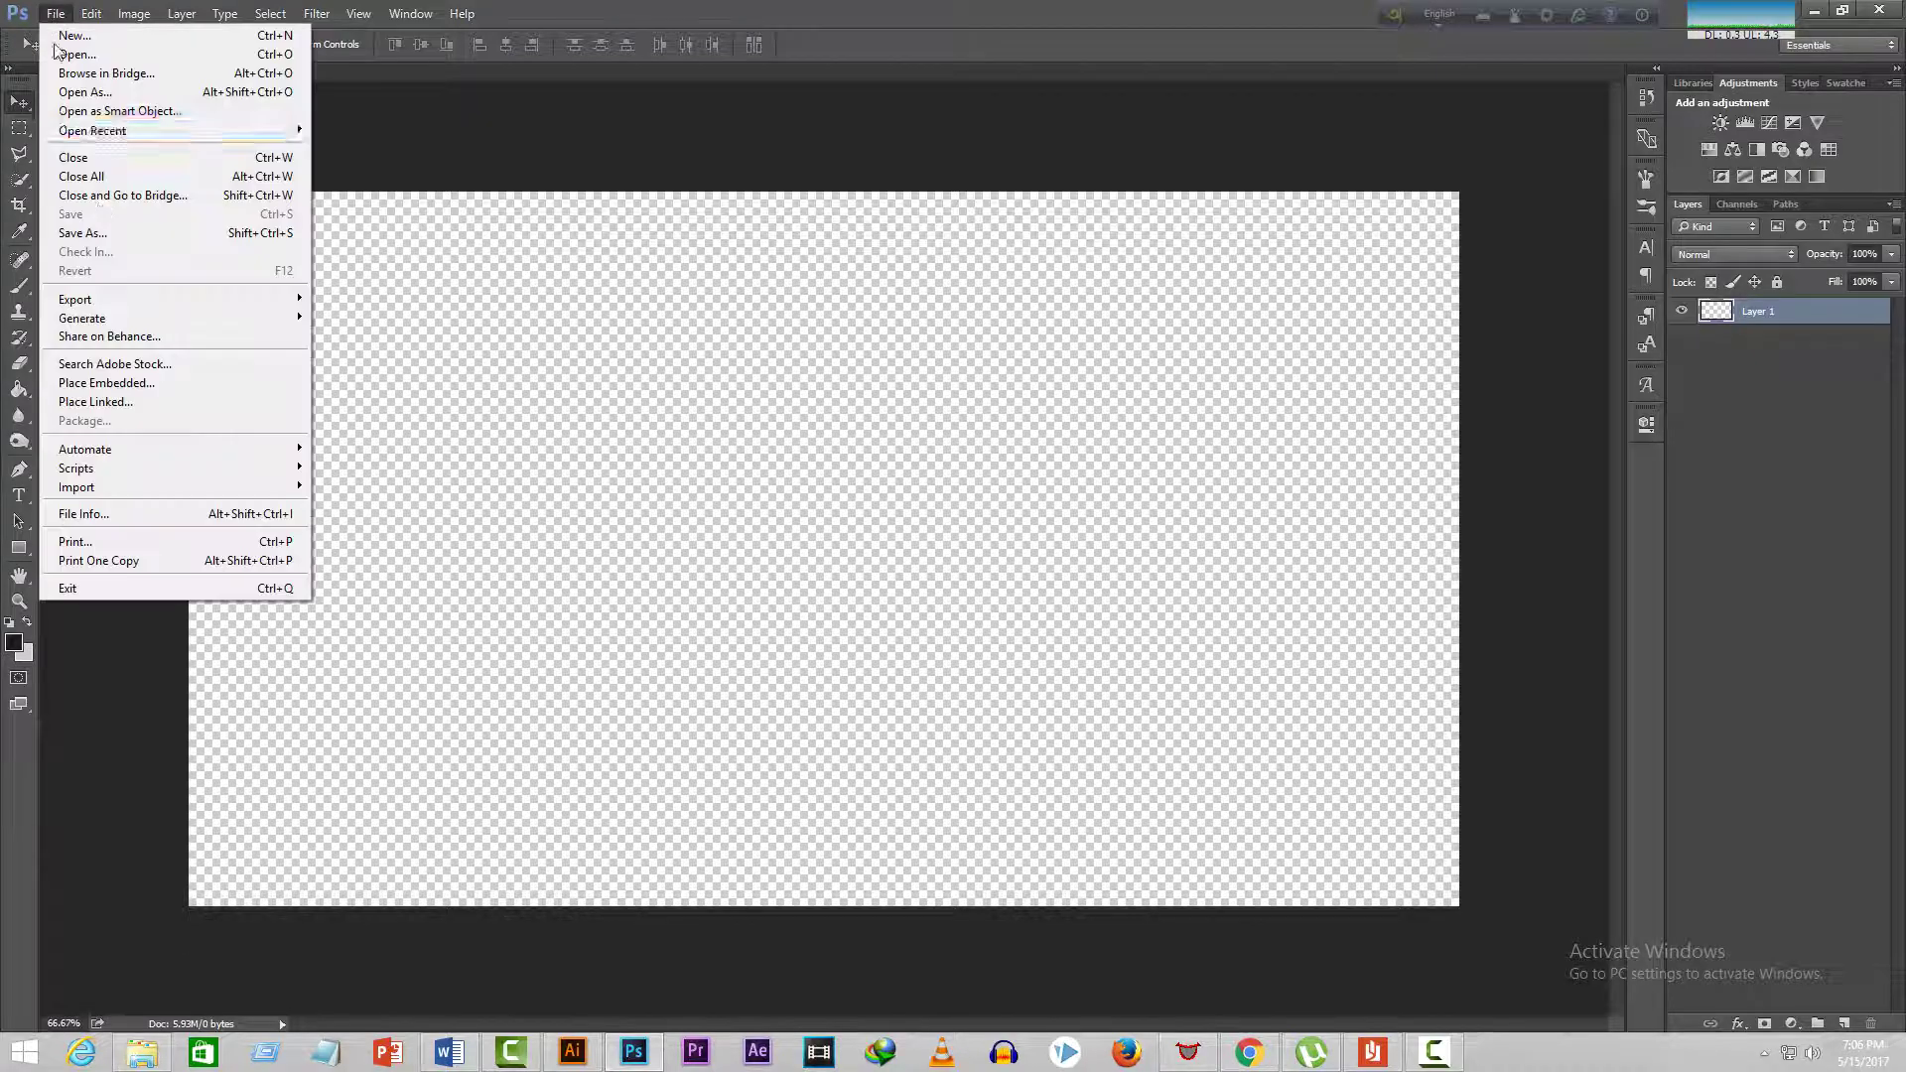
pyautogui.click(131, 385)
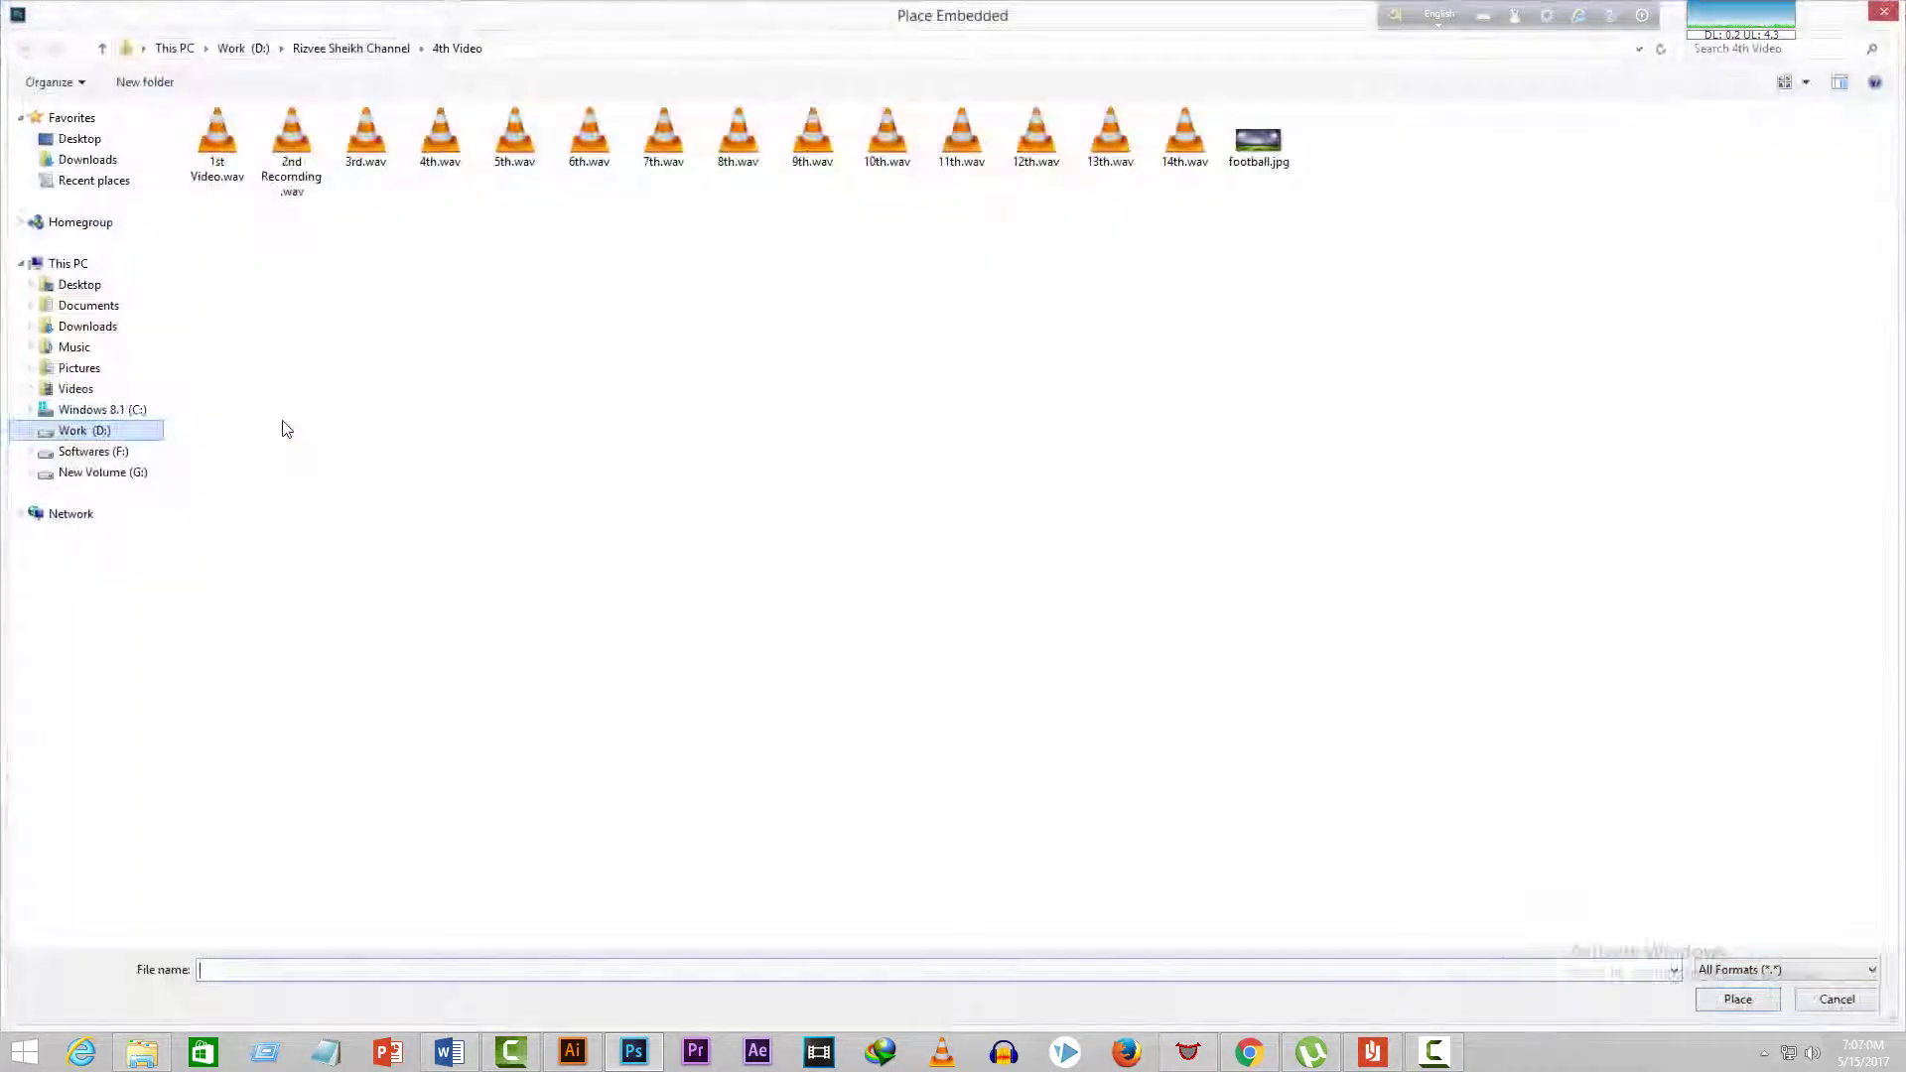
pyautogui.click(95, 433)
pyautogui.click(290, 687)
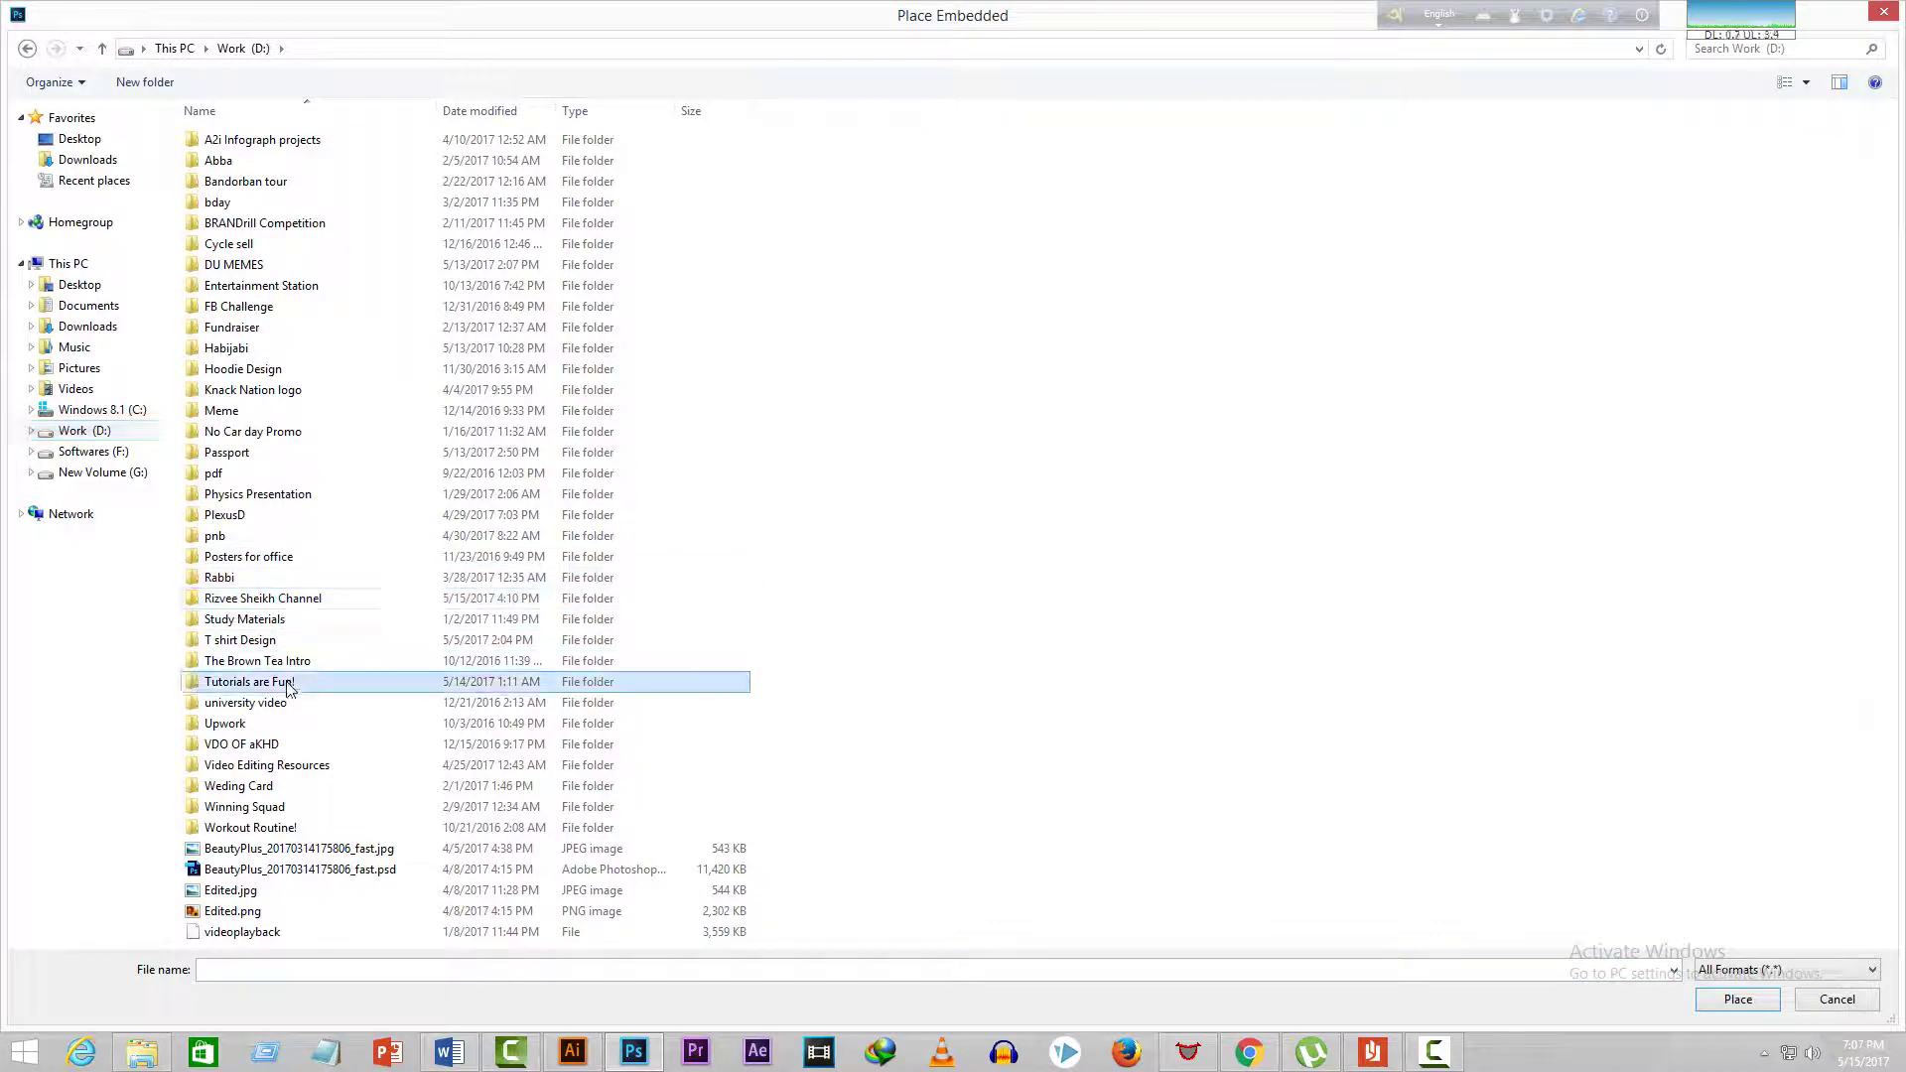
pyautogui.doubleClick(289, 686)
pyautogui.click(91, 430)
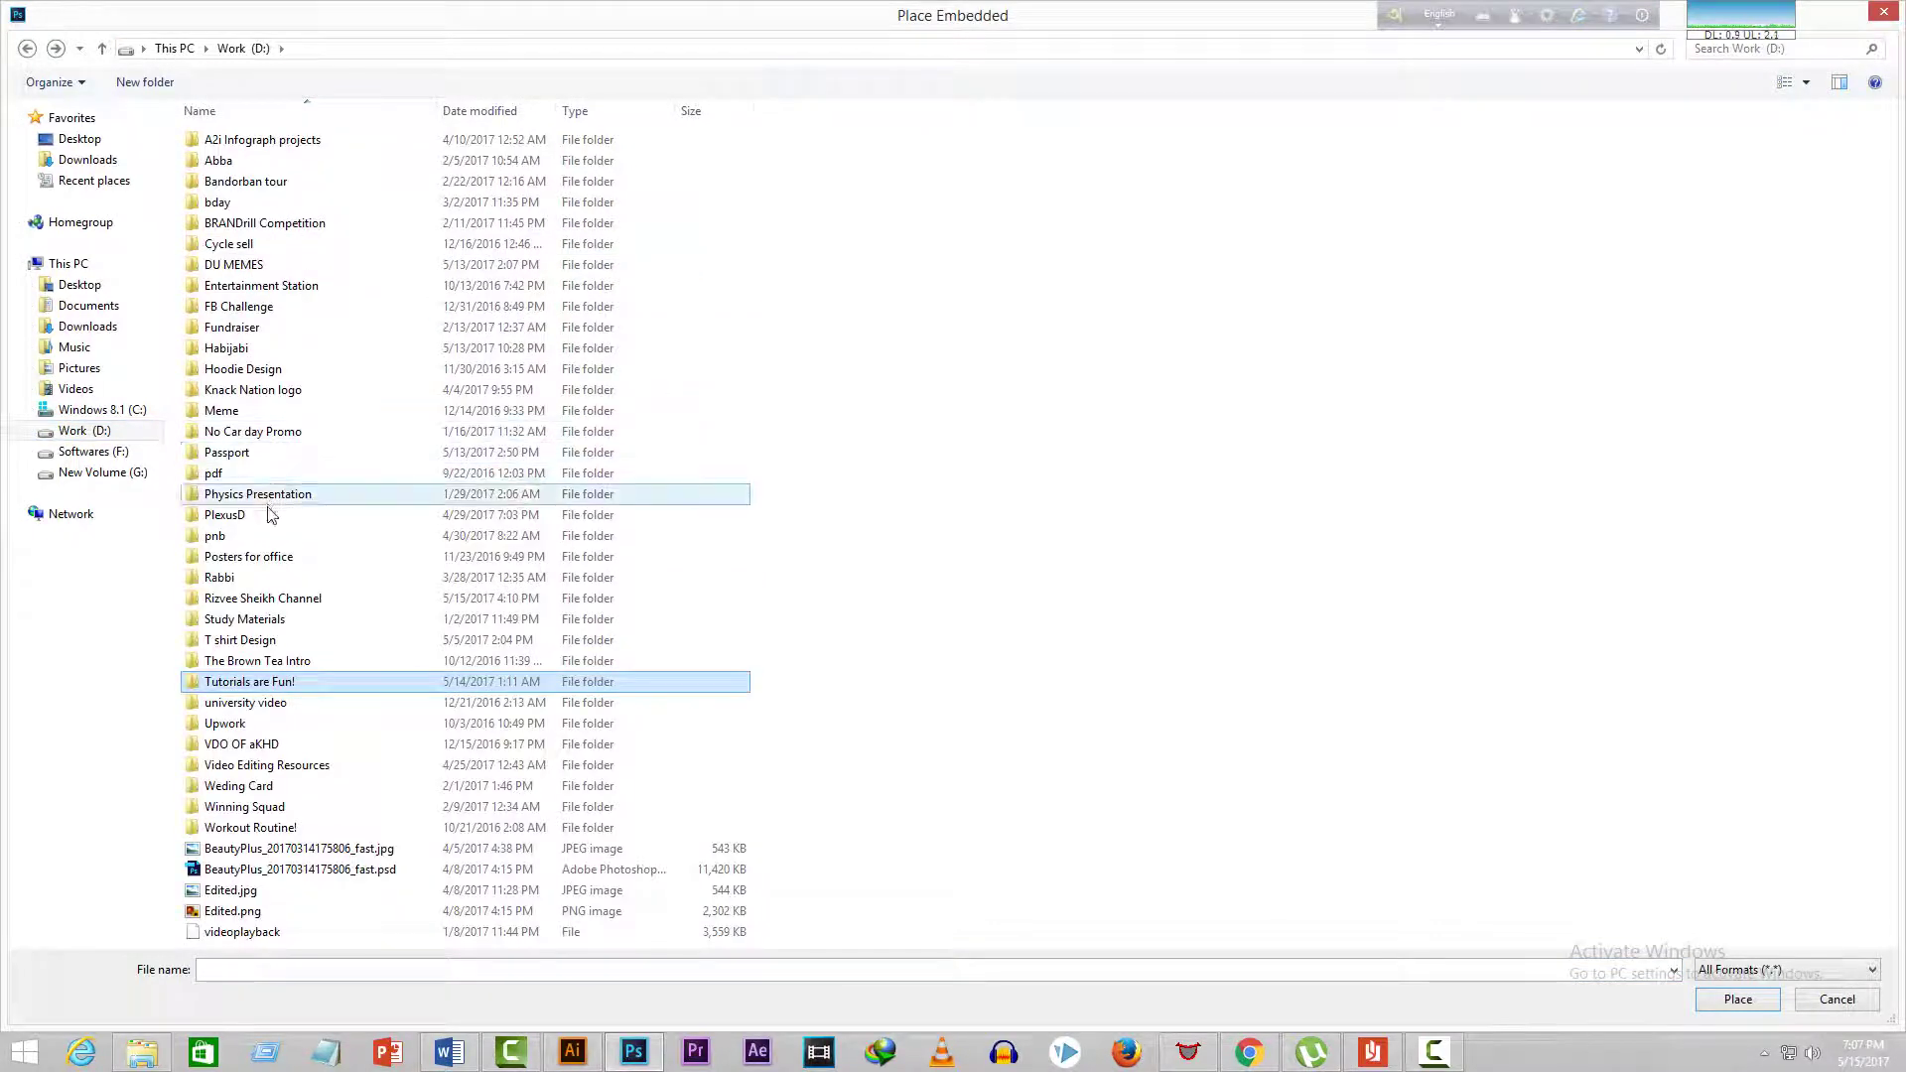
# - Navigate into the channel's 4th Video folder and select football.jpg
pyautogui.doubleClick(298, 598)
pyautogui.doubleClick(253, 212)
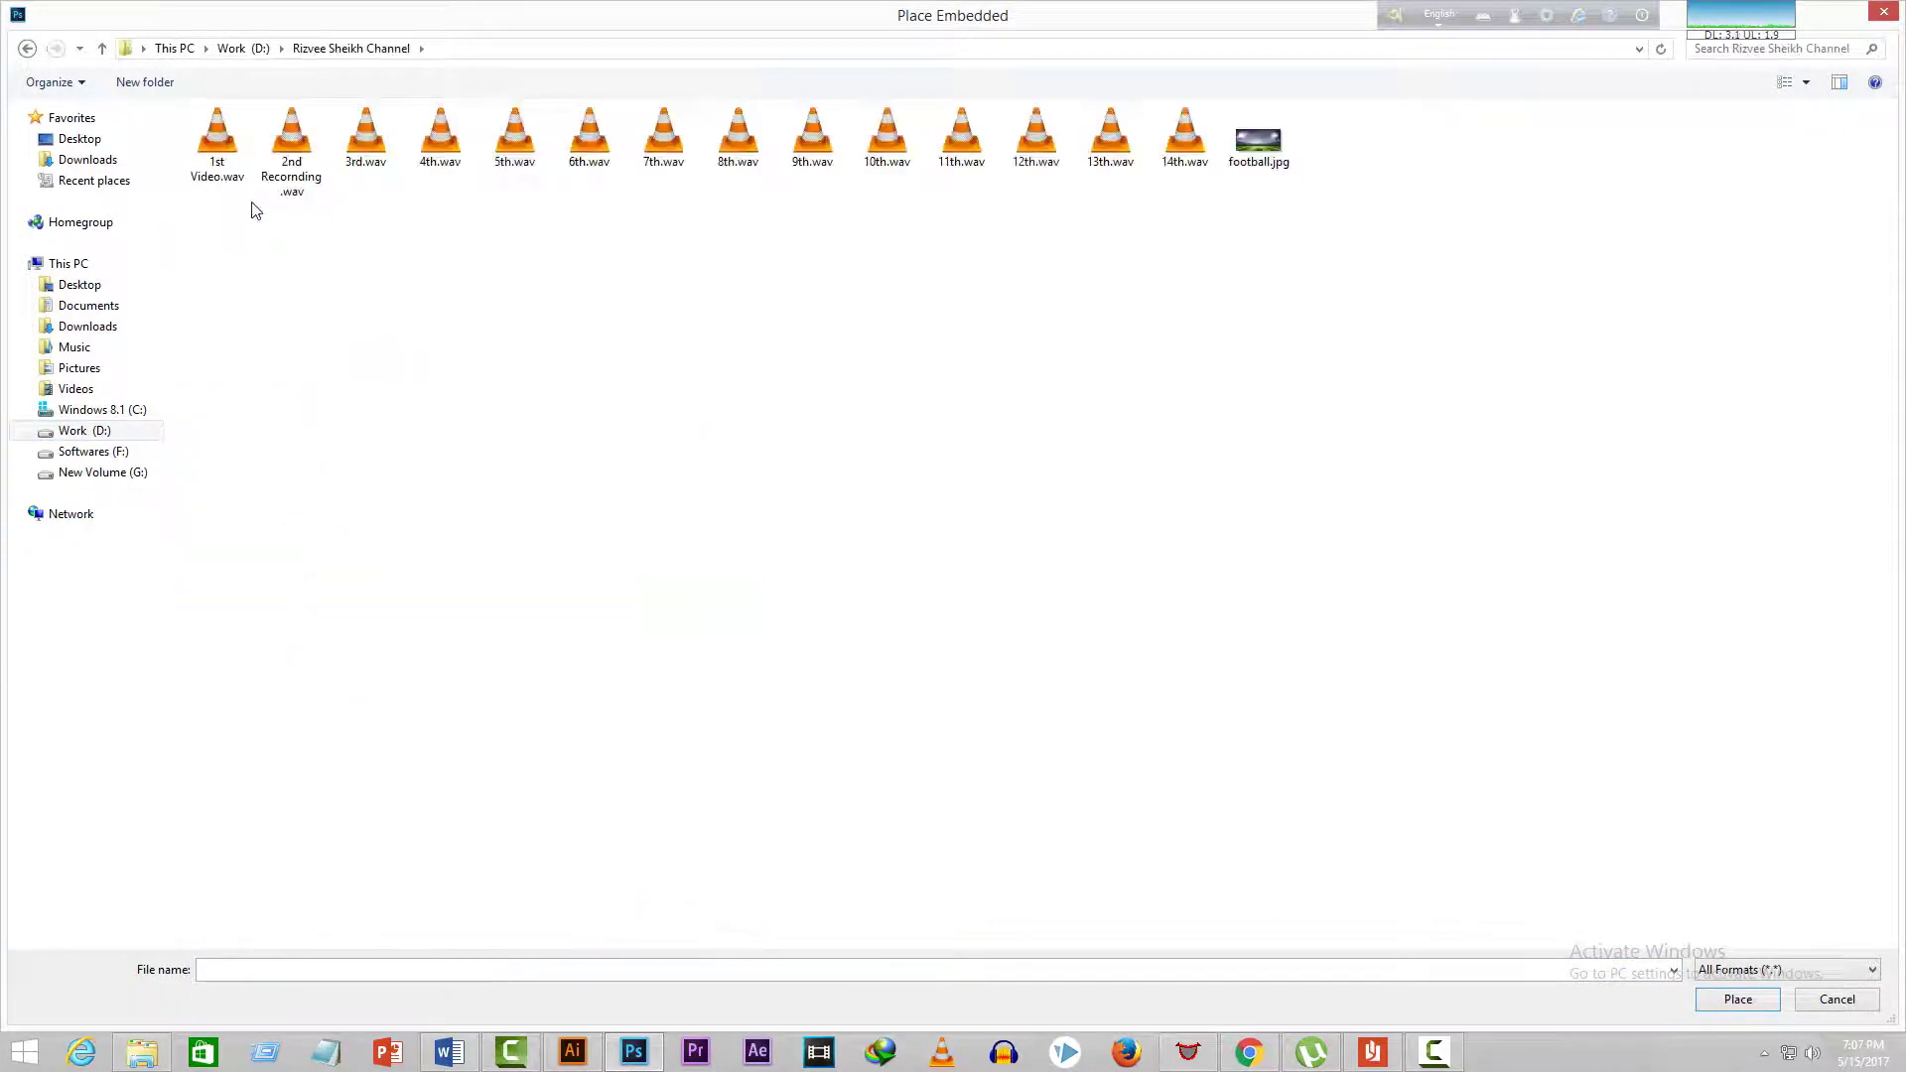
pyautogui.click(1280, 176)
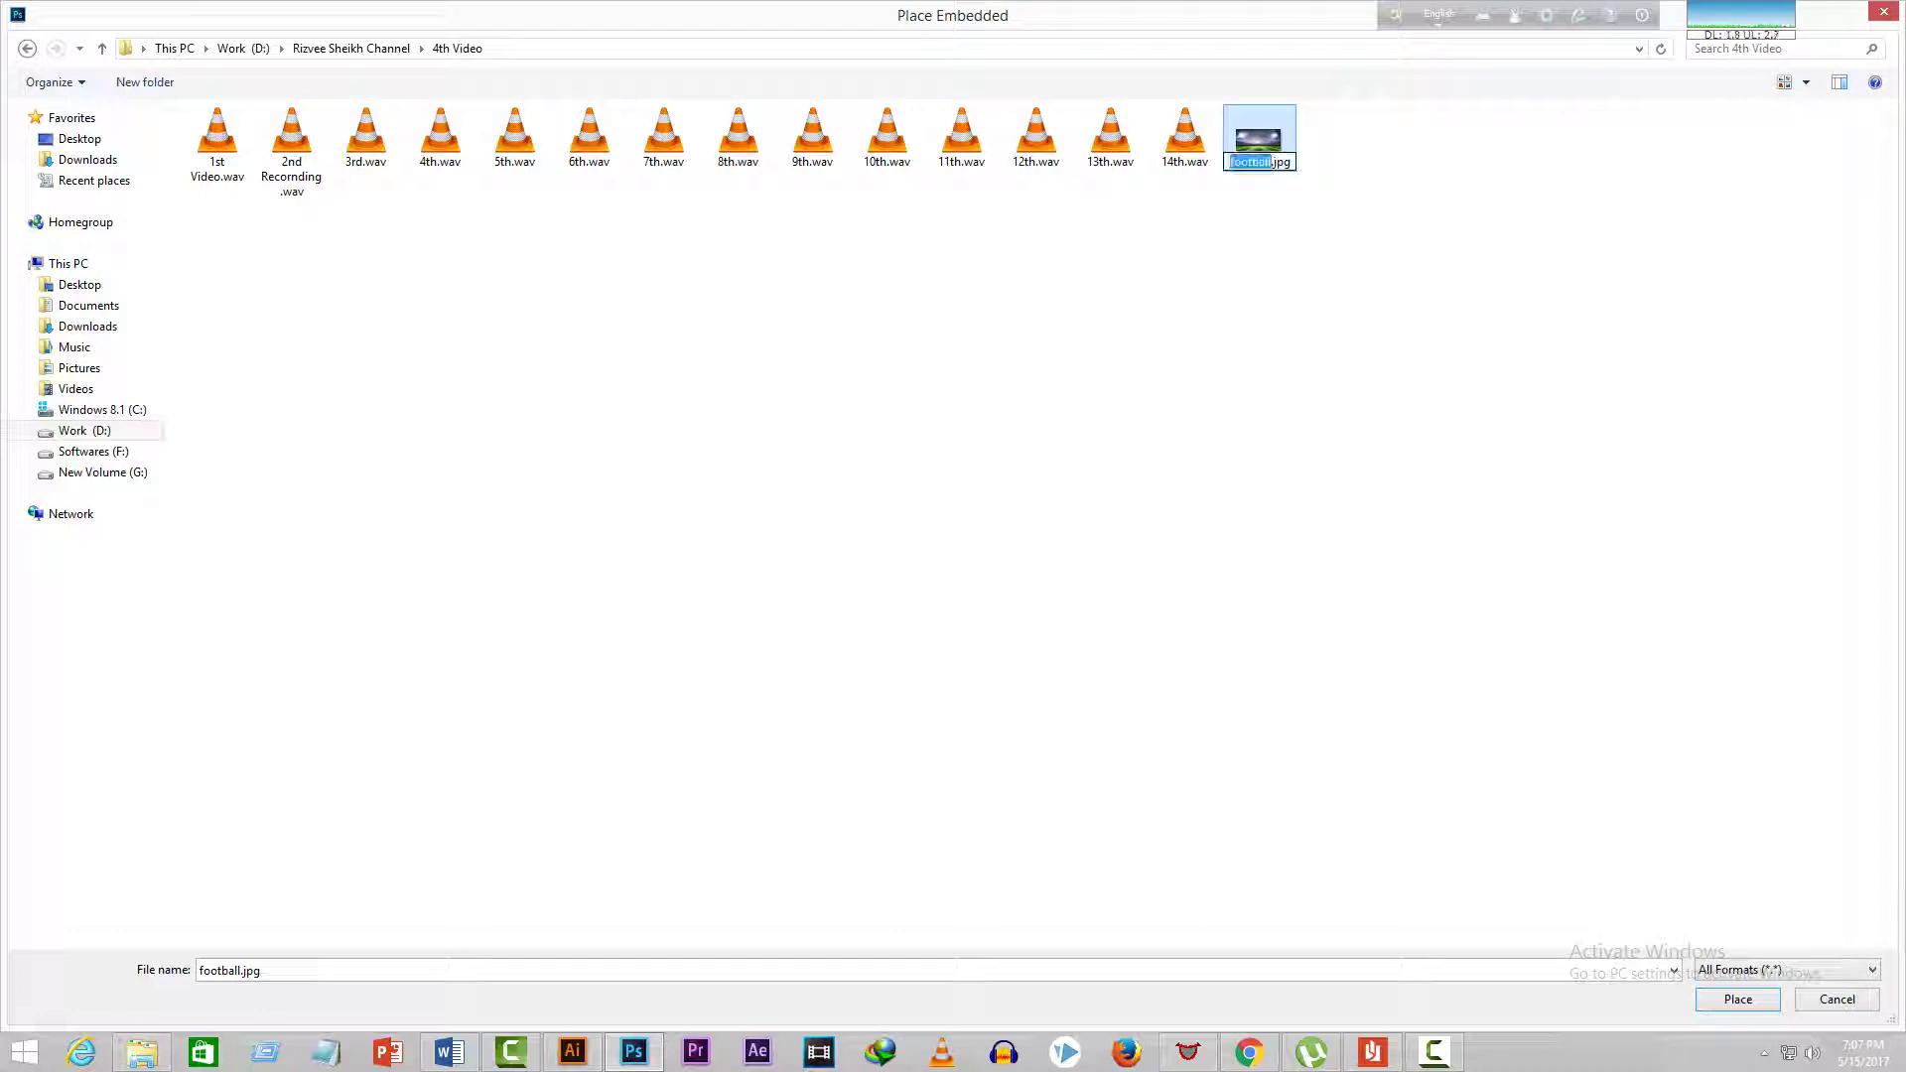
# - Place football.jpg, scale it to cover the canvas, centre it and commit the transform
pyautogui.click(1733, 1002)
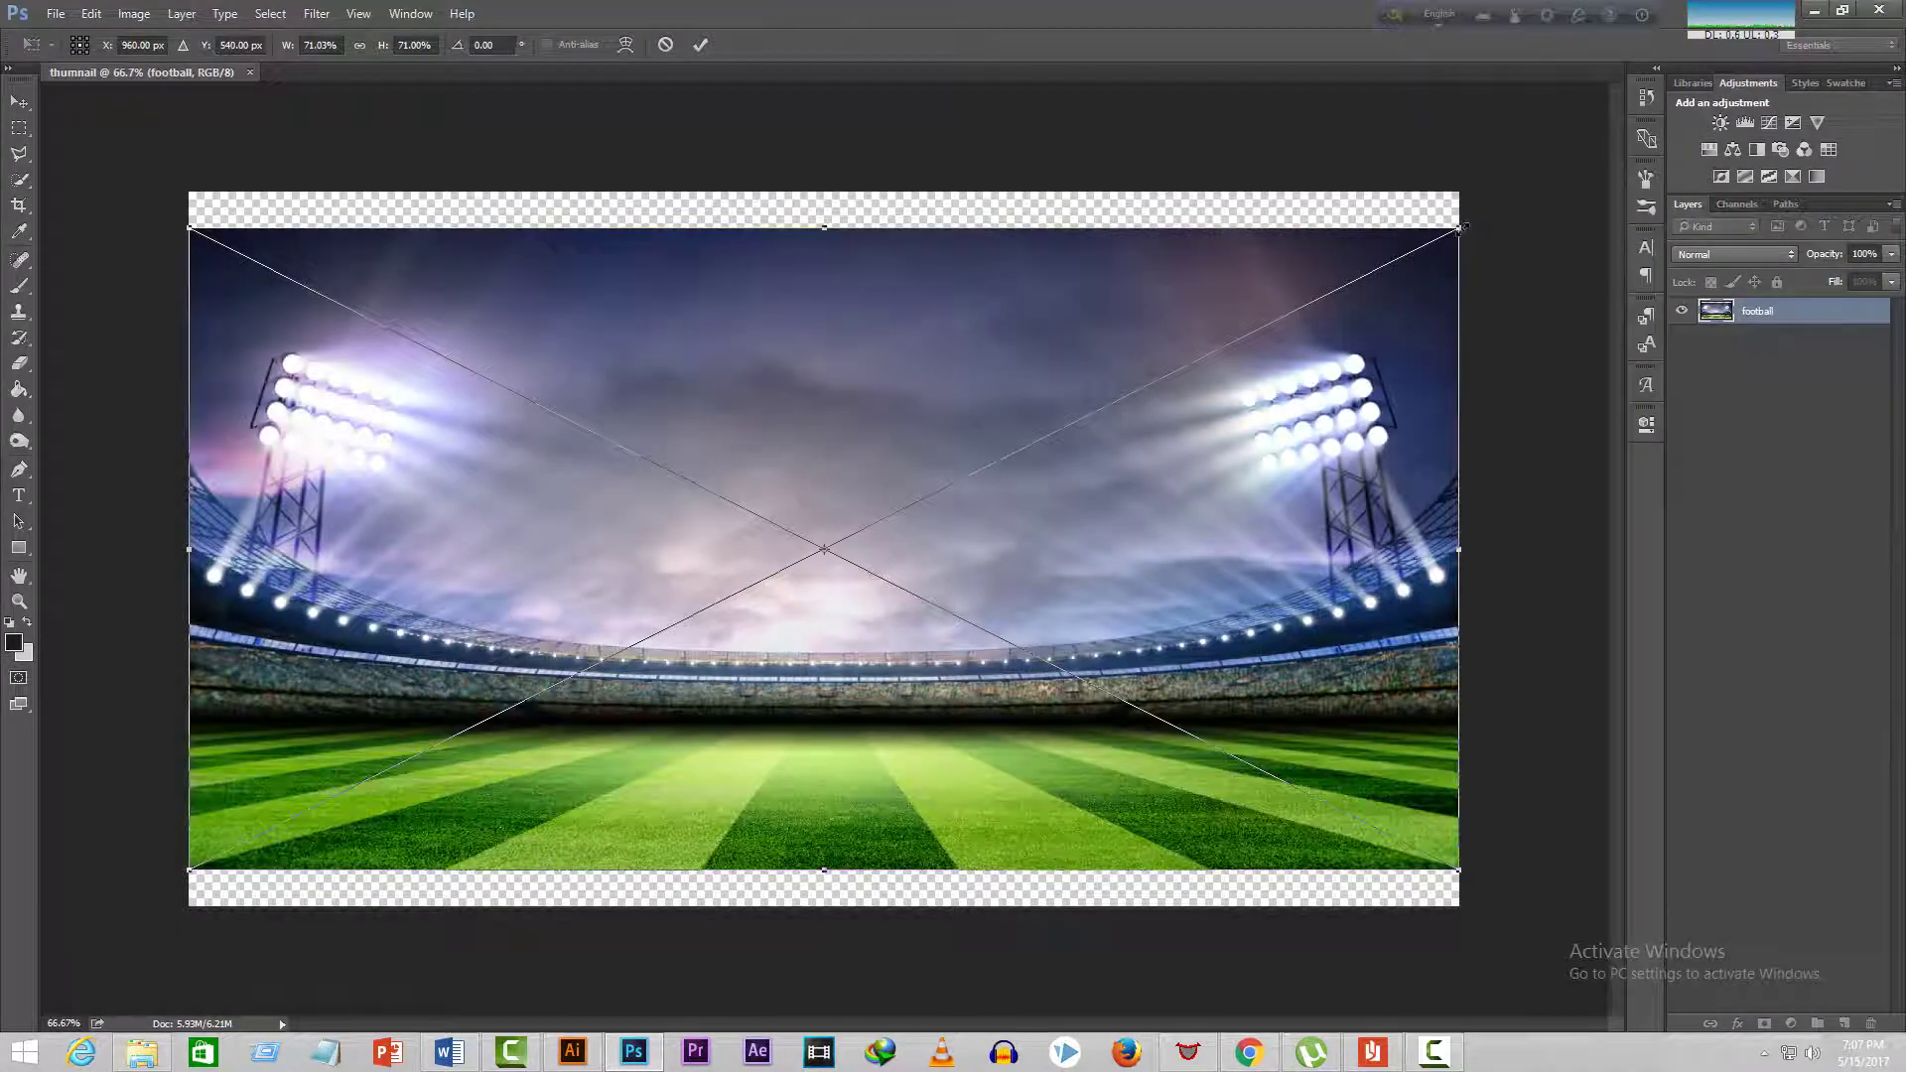
pyautogui.moveTo(1458, 226); pyautogui.dragTo(1548, 184)
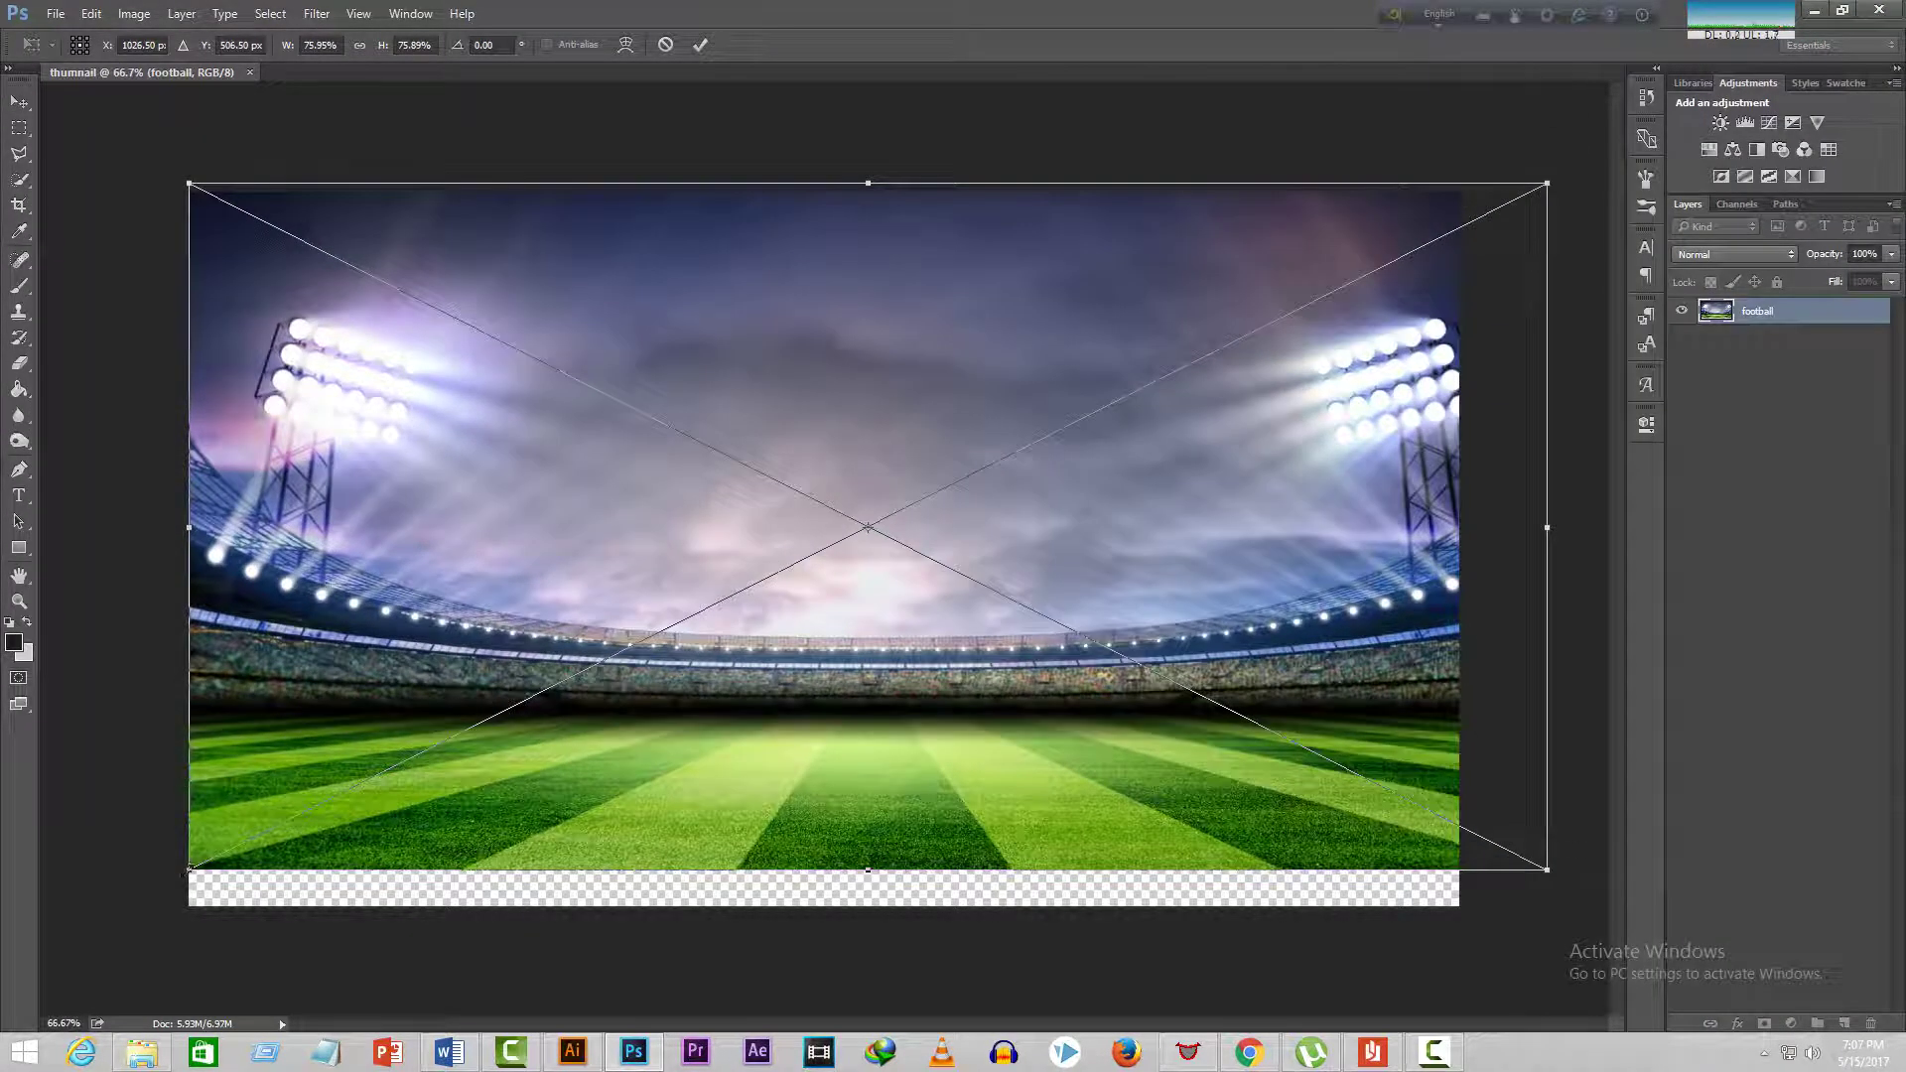
pyautogui.moveTo(189, 871); pyautogui.dragTo(103, 915)
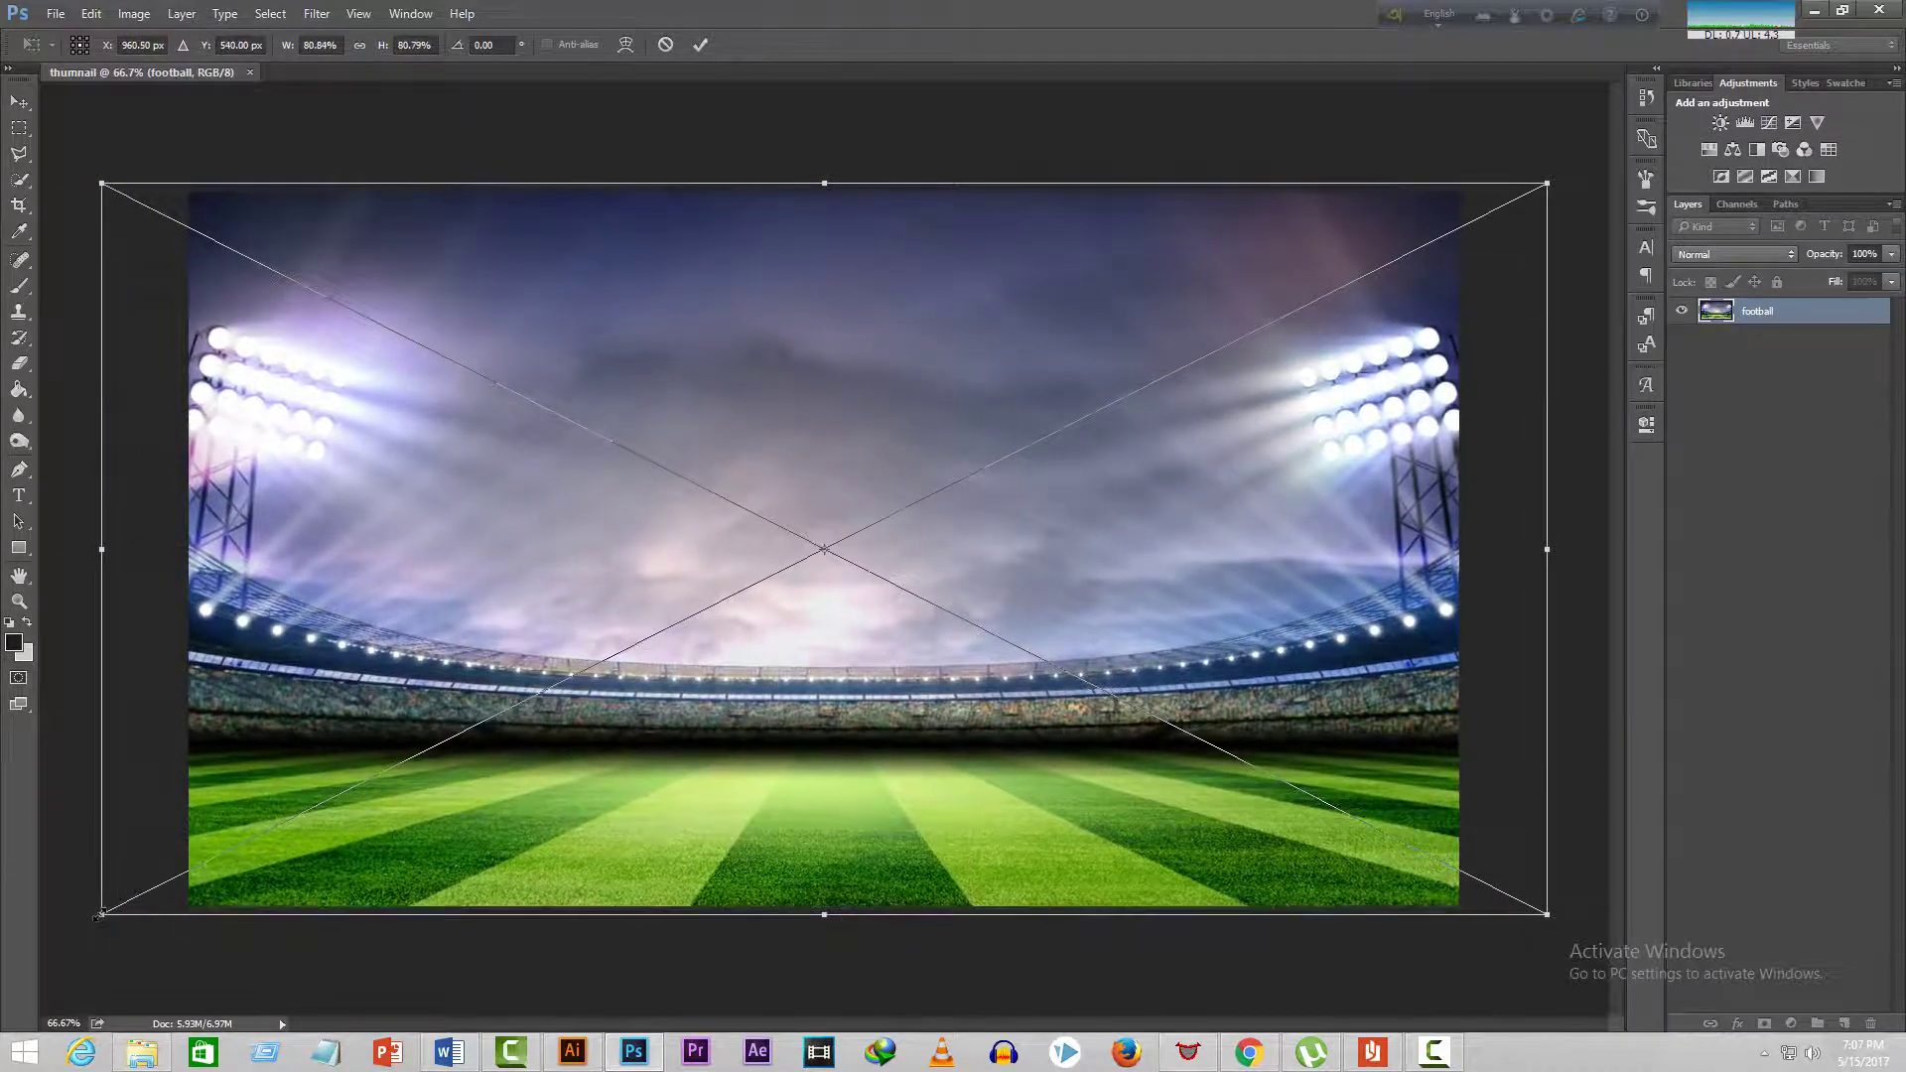
pyautogui.moveTo(885, 846); pyautogui.dragTo(900, 842)
pyautogui.click(700, 46)
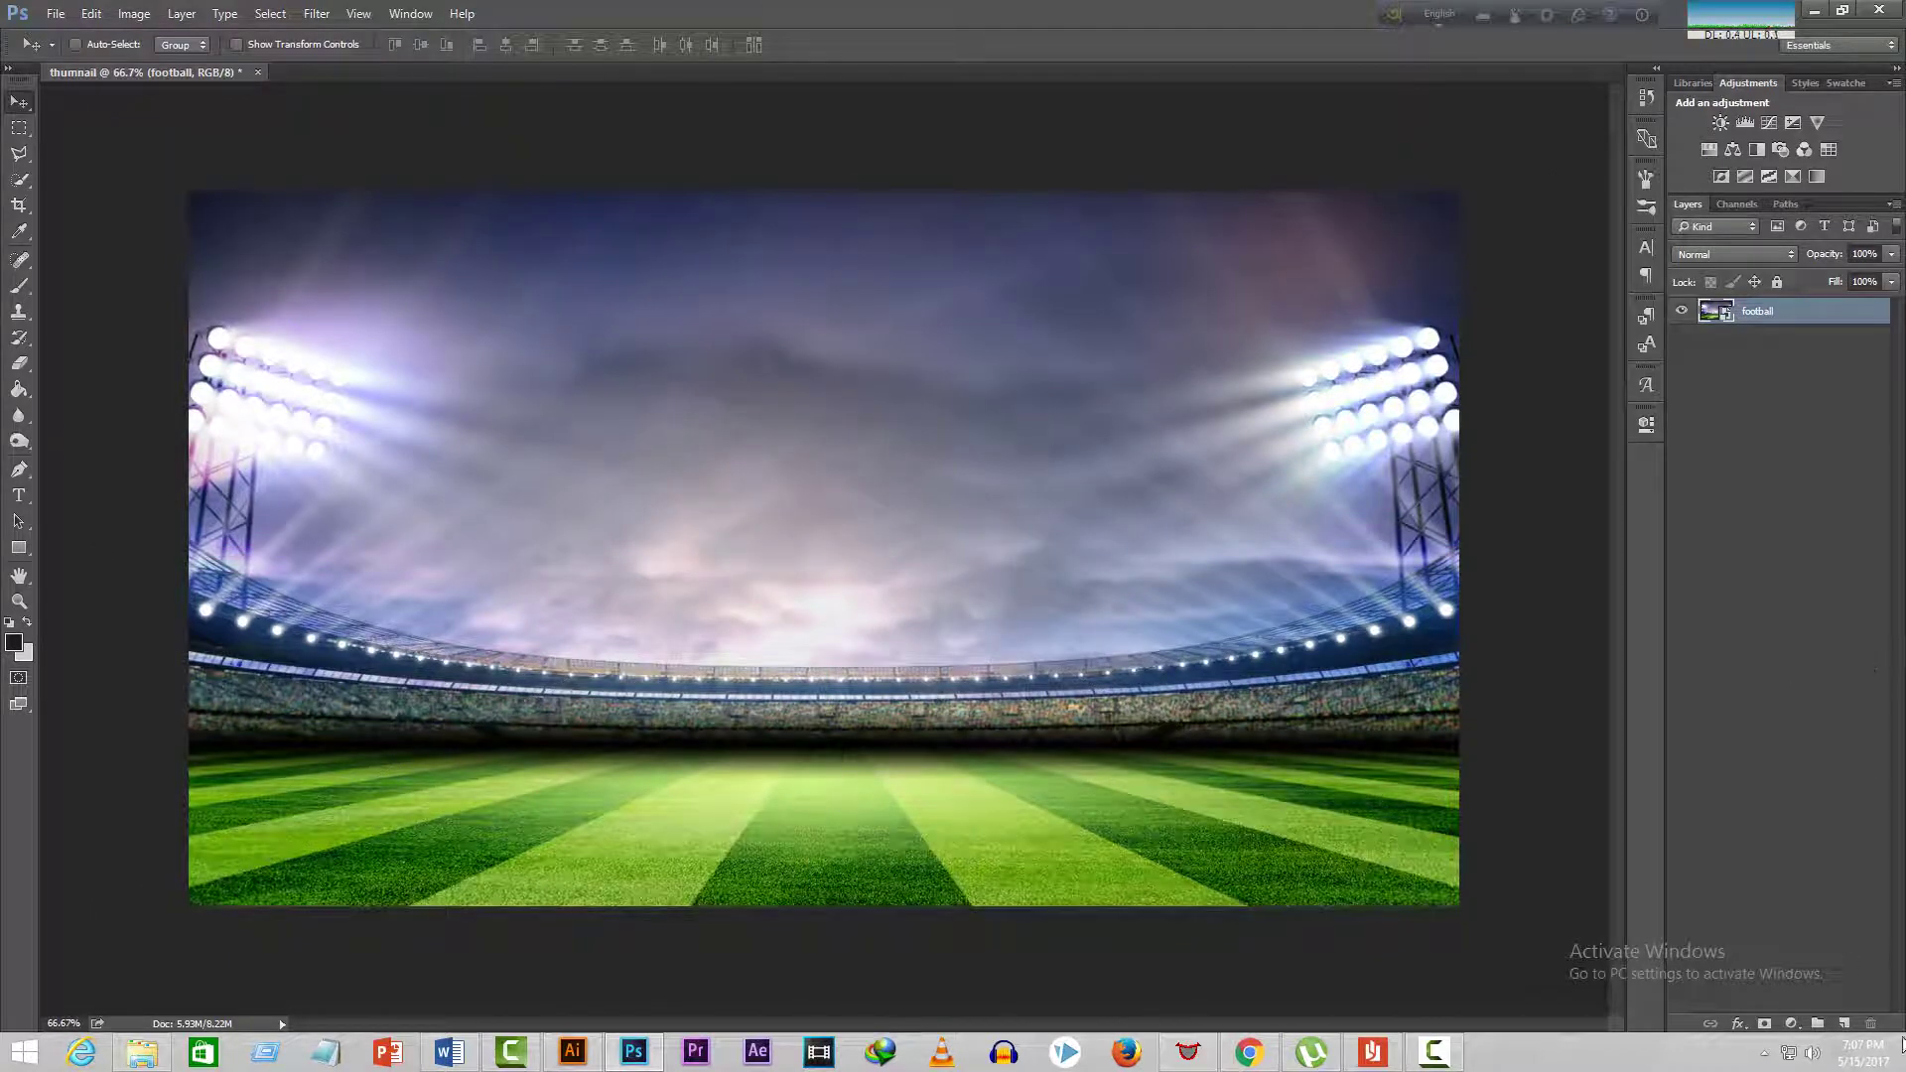
# - On a new layer, create a text box near the top and commit the word BEST
pyautogui.click(1845, 1026)
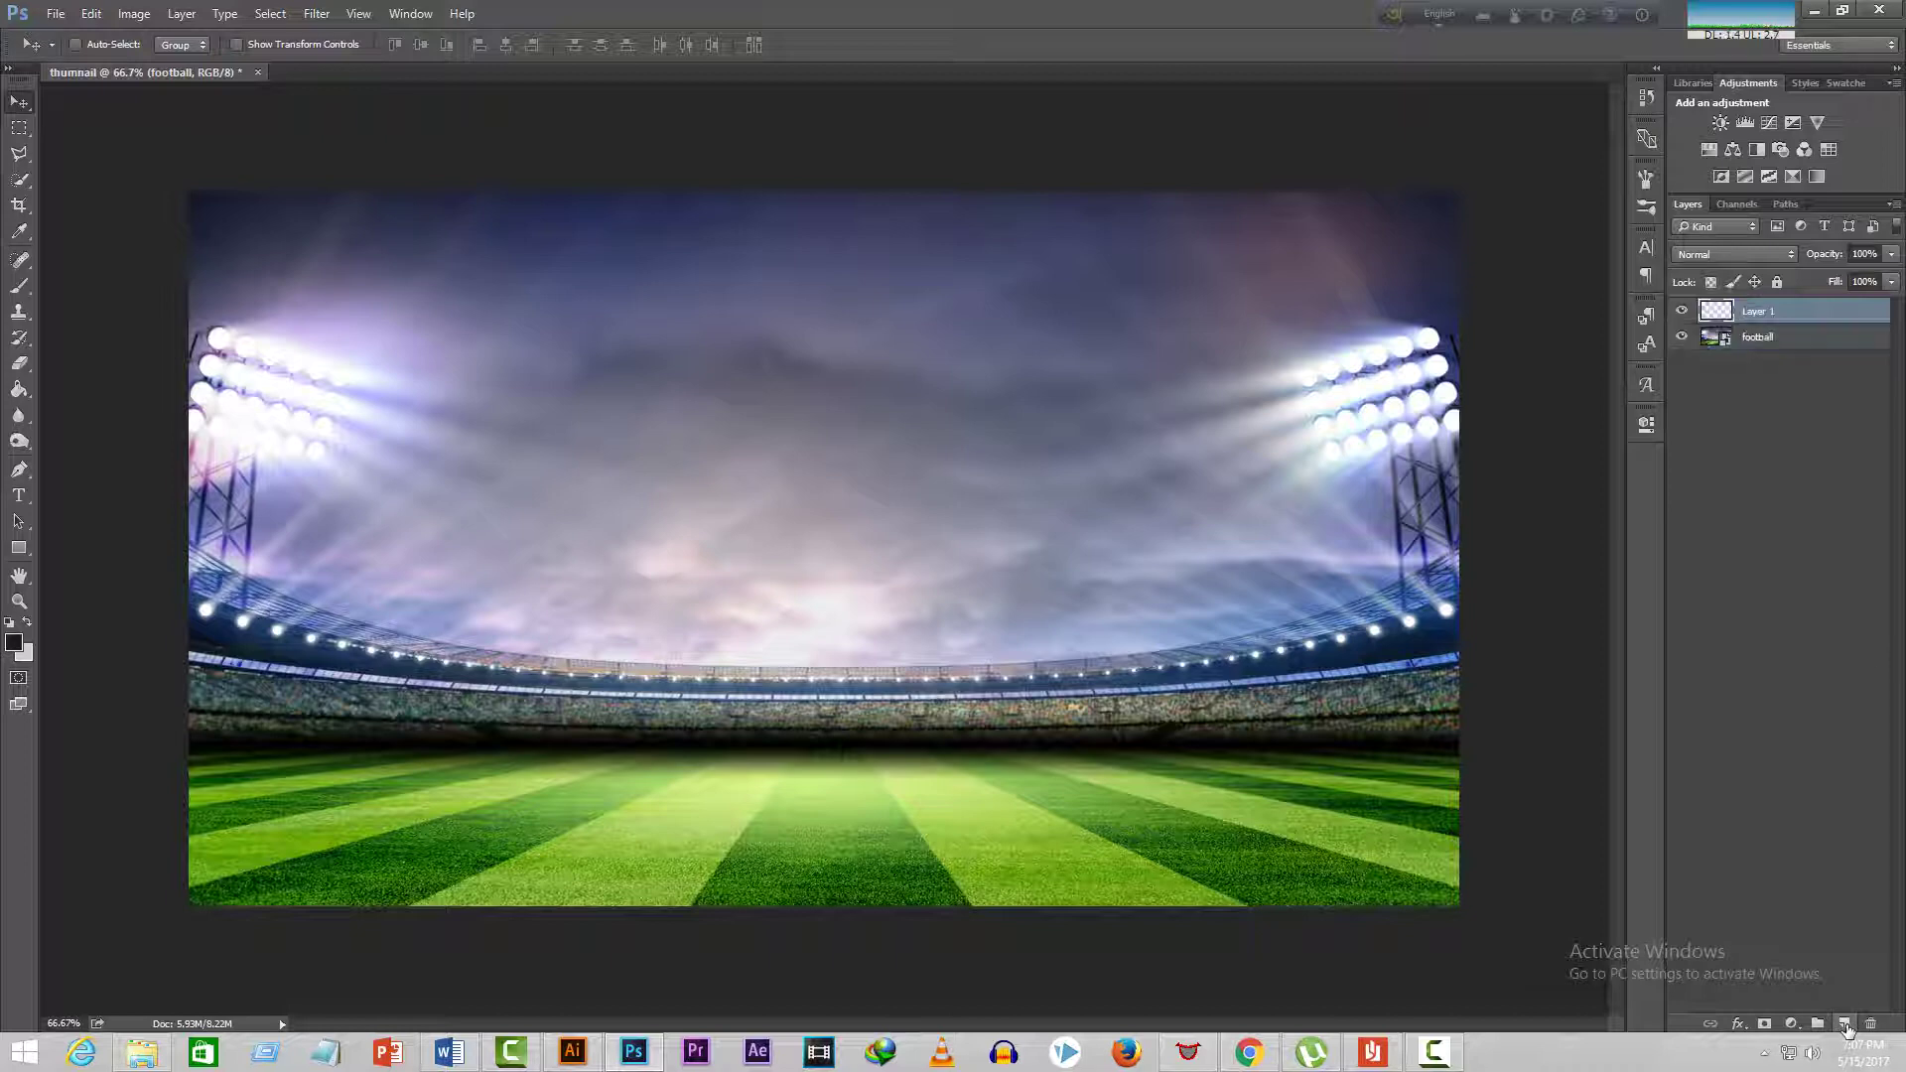
pyautogui.click(19, 496)
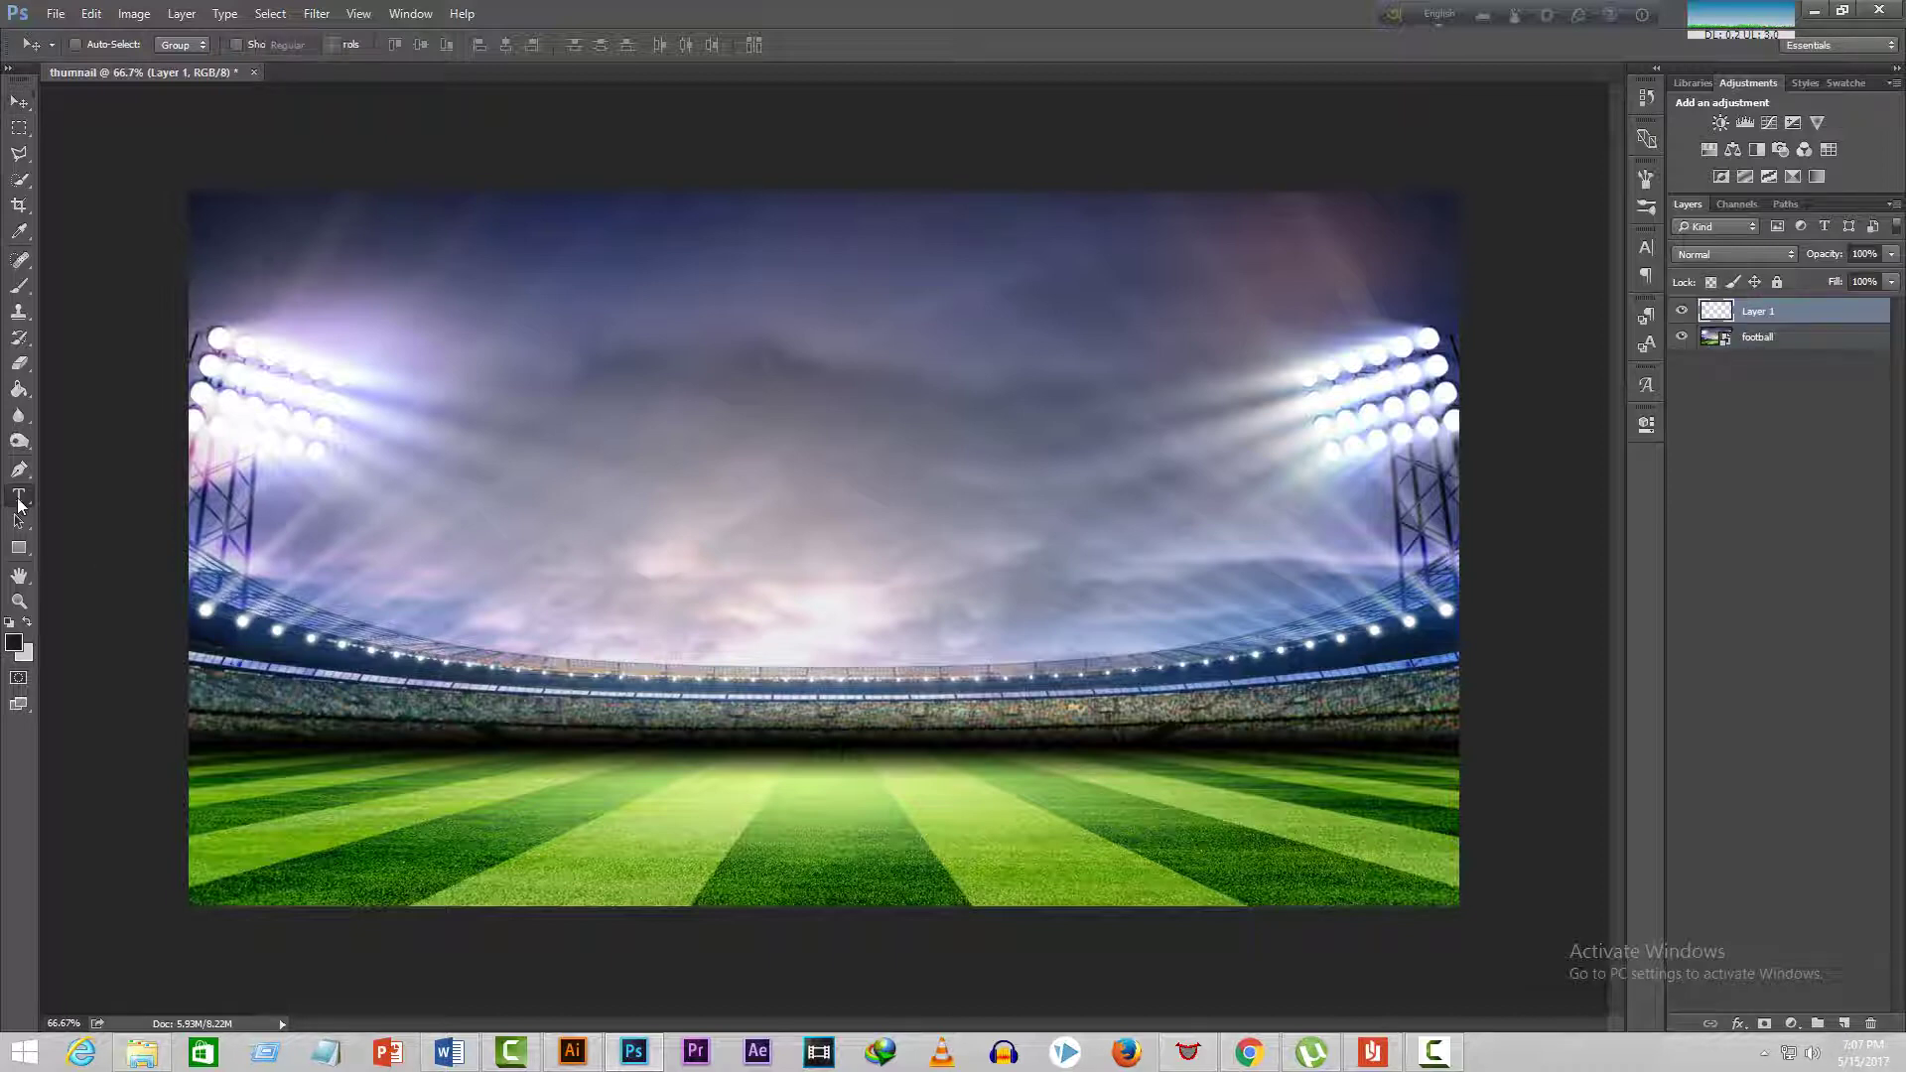
pyautogui.click(732, 408)
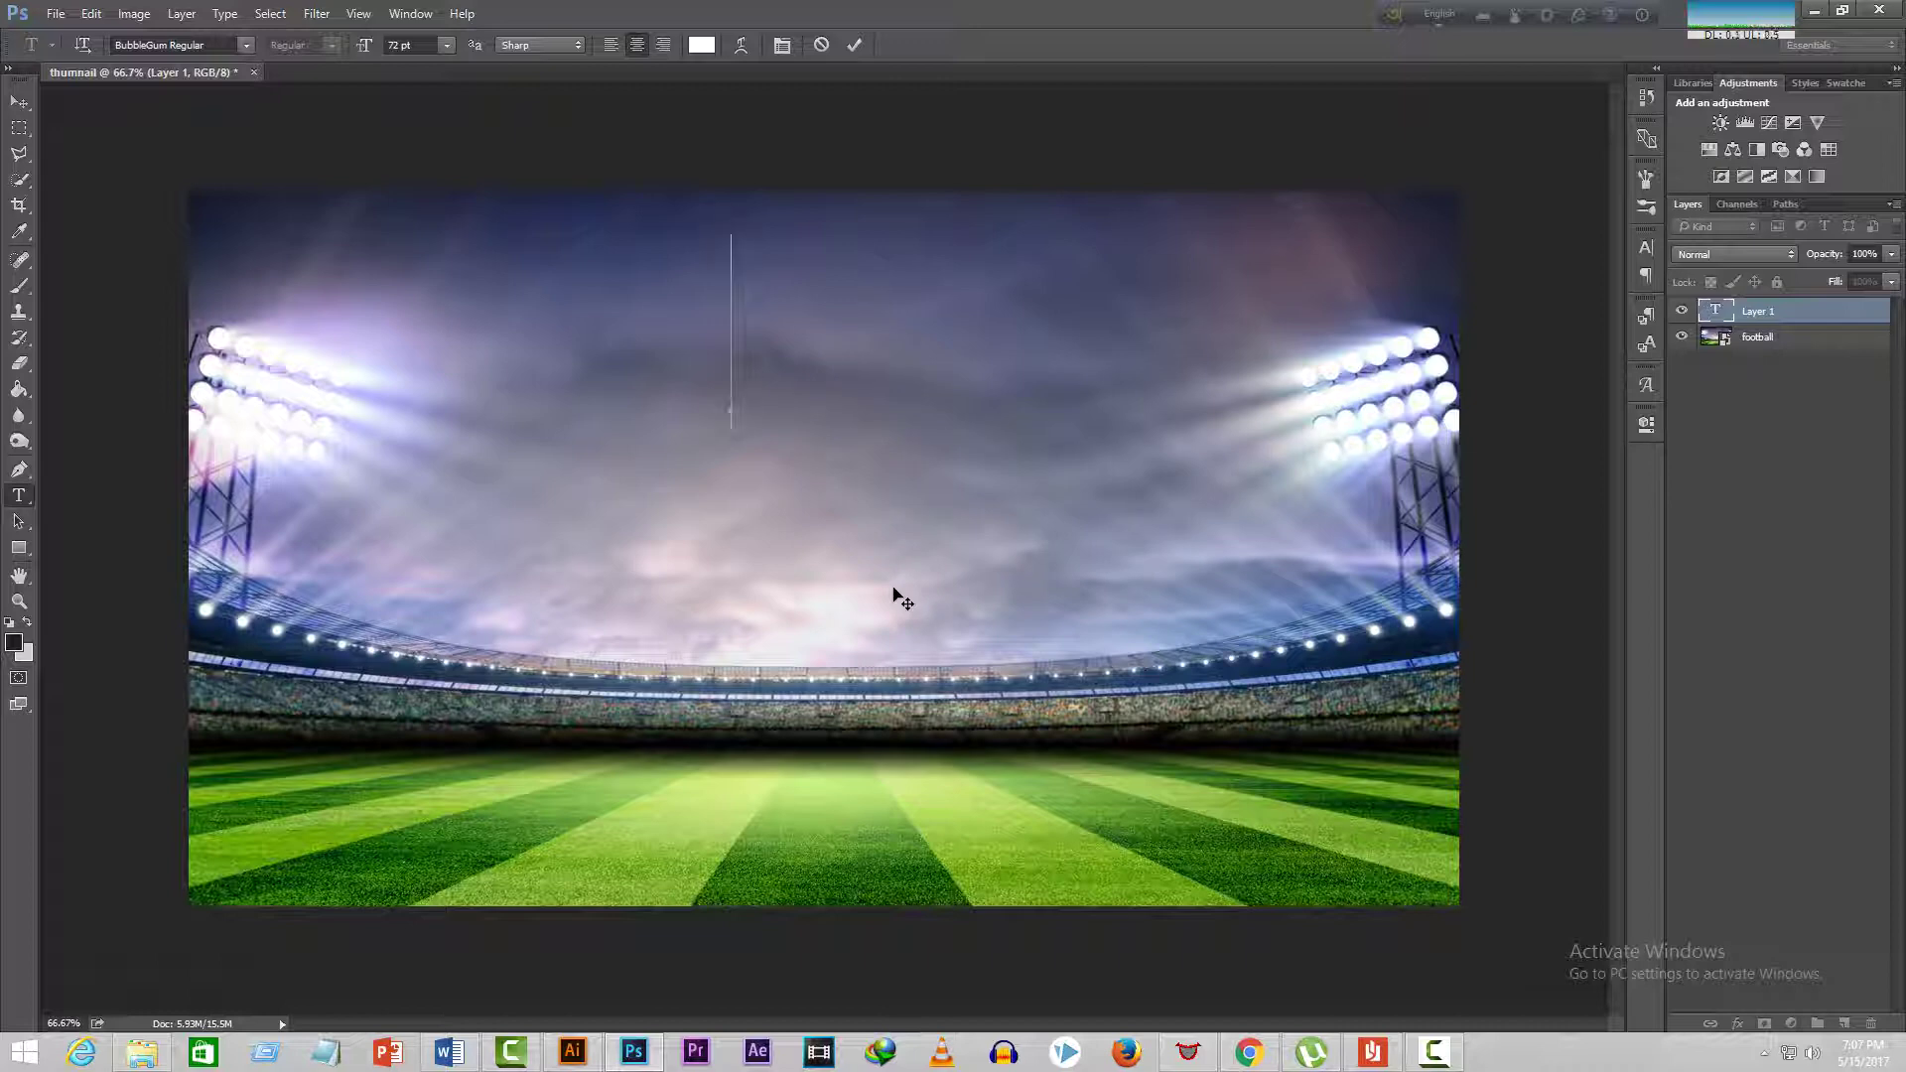
pyautogui.write('B')
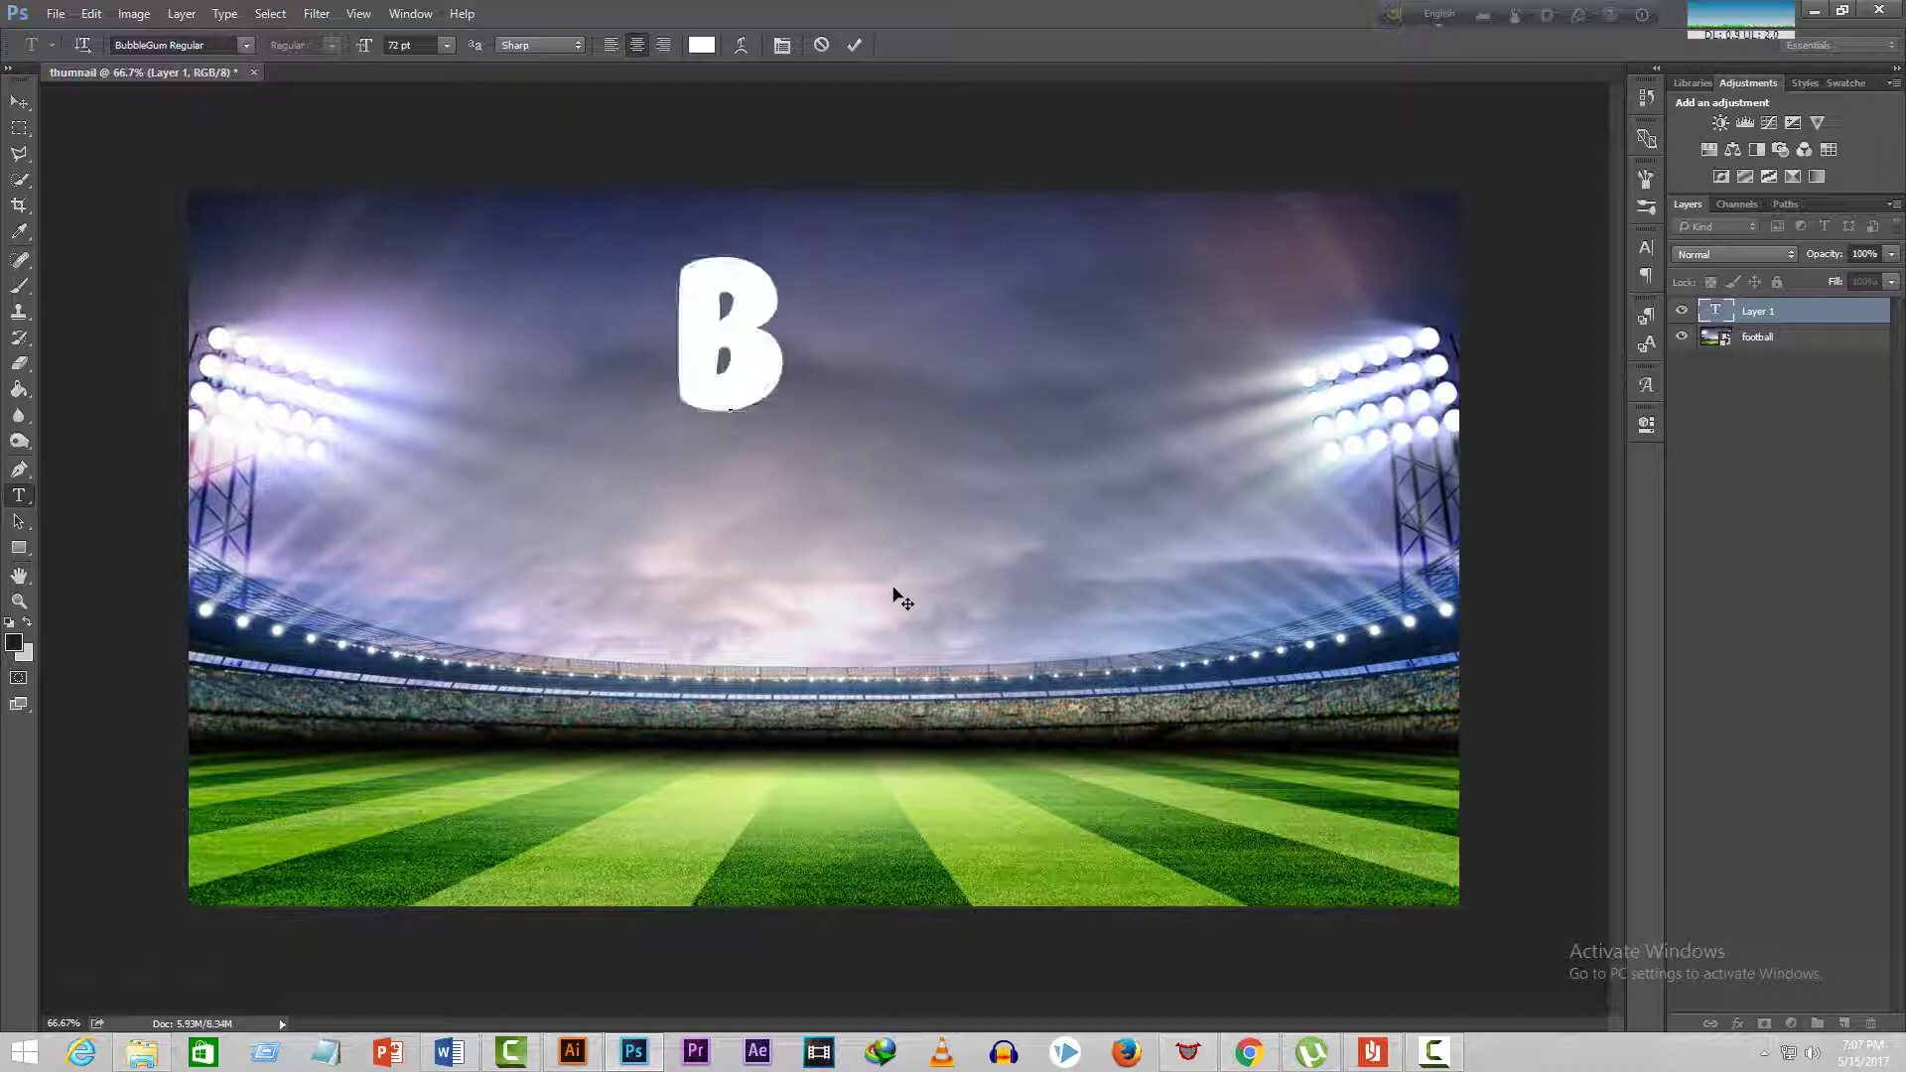
pyautogui.write('EST')
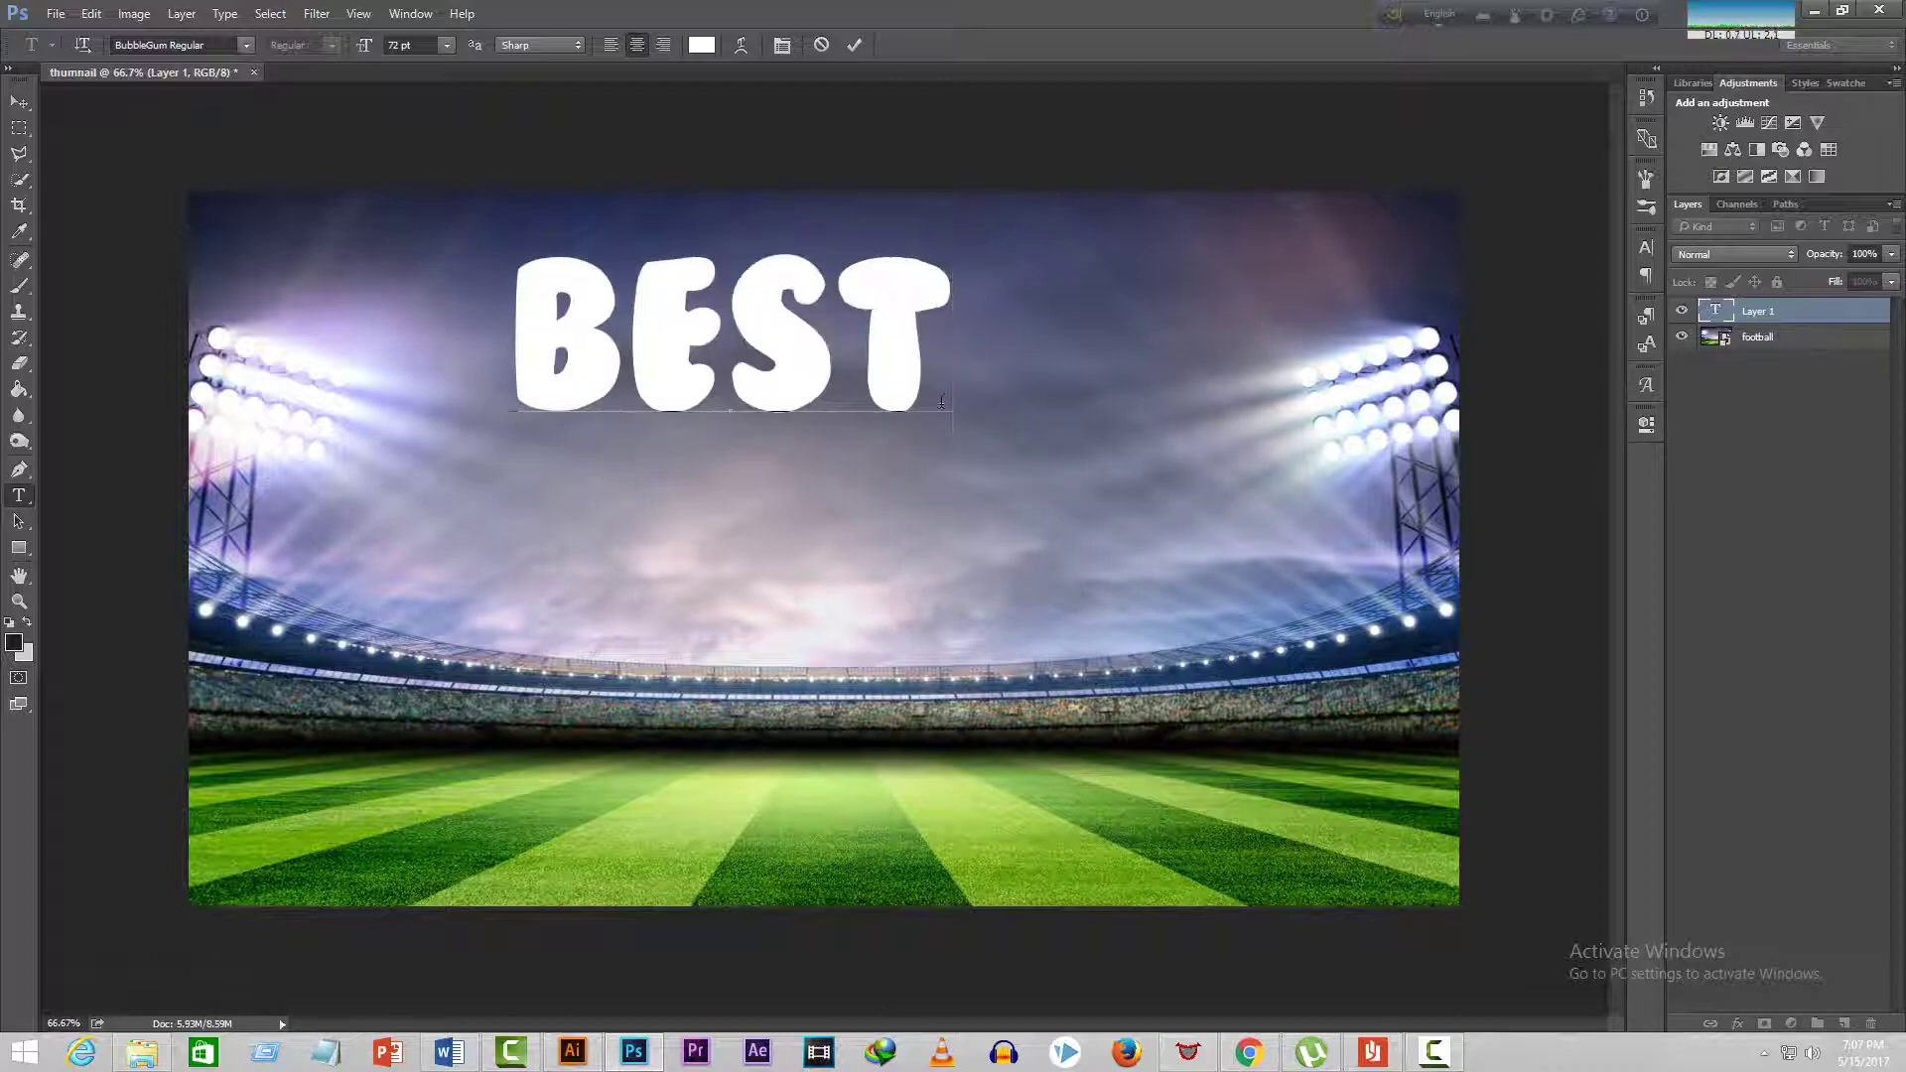
pyautogui.hotkey('ctrl', 'a')
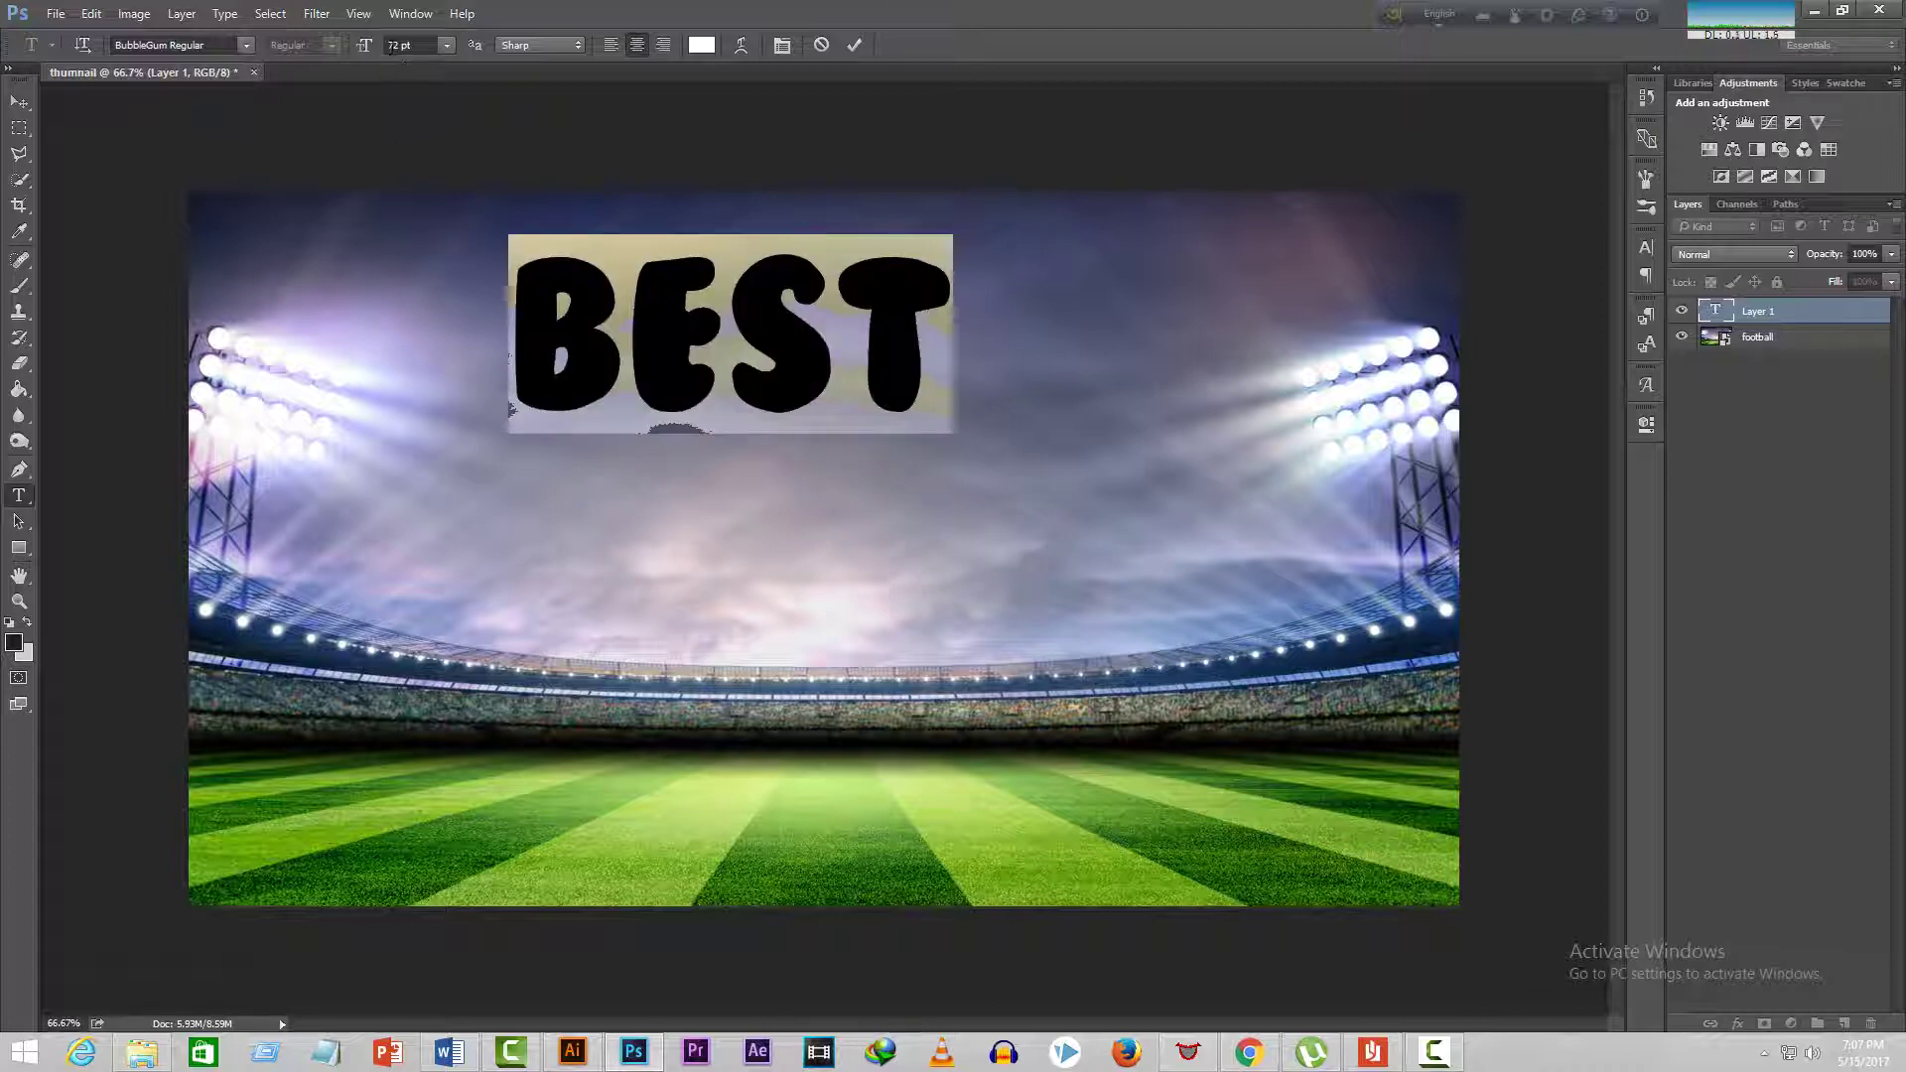
pyautogui.click(854, 45)
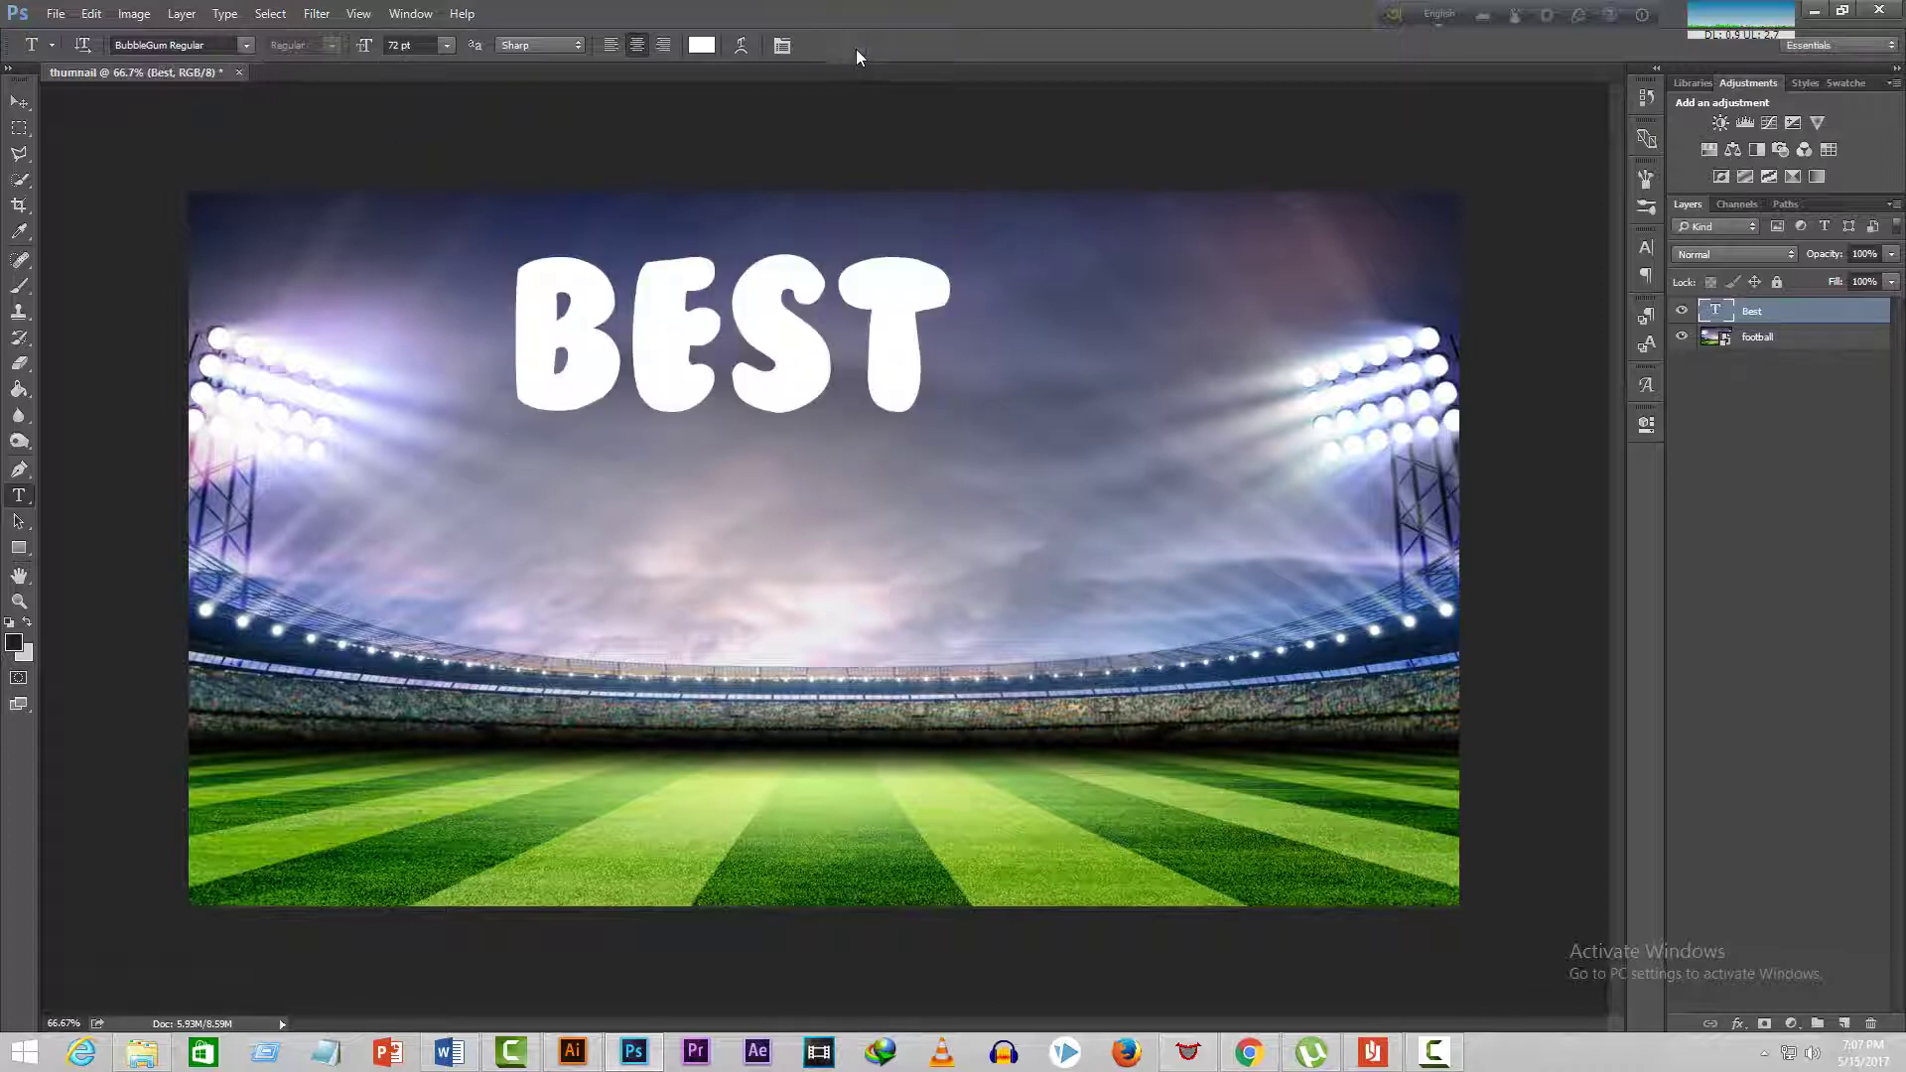
# - Move BEST to the top centre of the canvas
pyautogui.click(22, 103)
pyautogui.moveTo(834, 367)
pyautogui.mouseDown()
pyautogui.moveTo(916, 386)
pyautogui.moveTo(965, 431)
pyautogui.mouseUp()
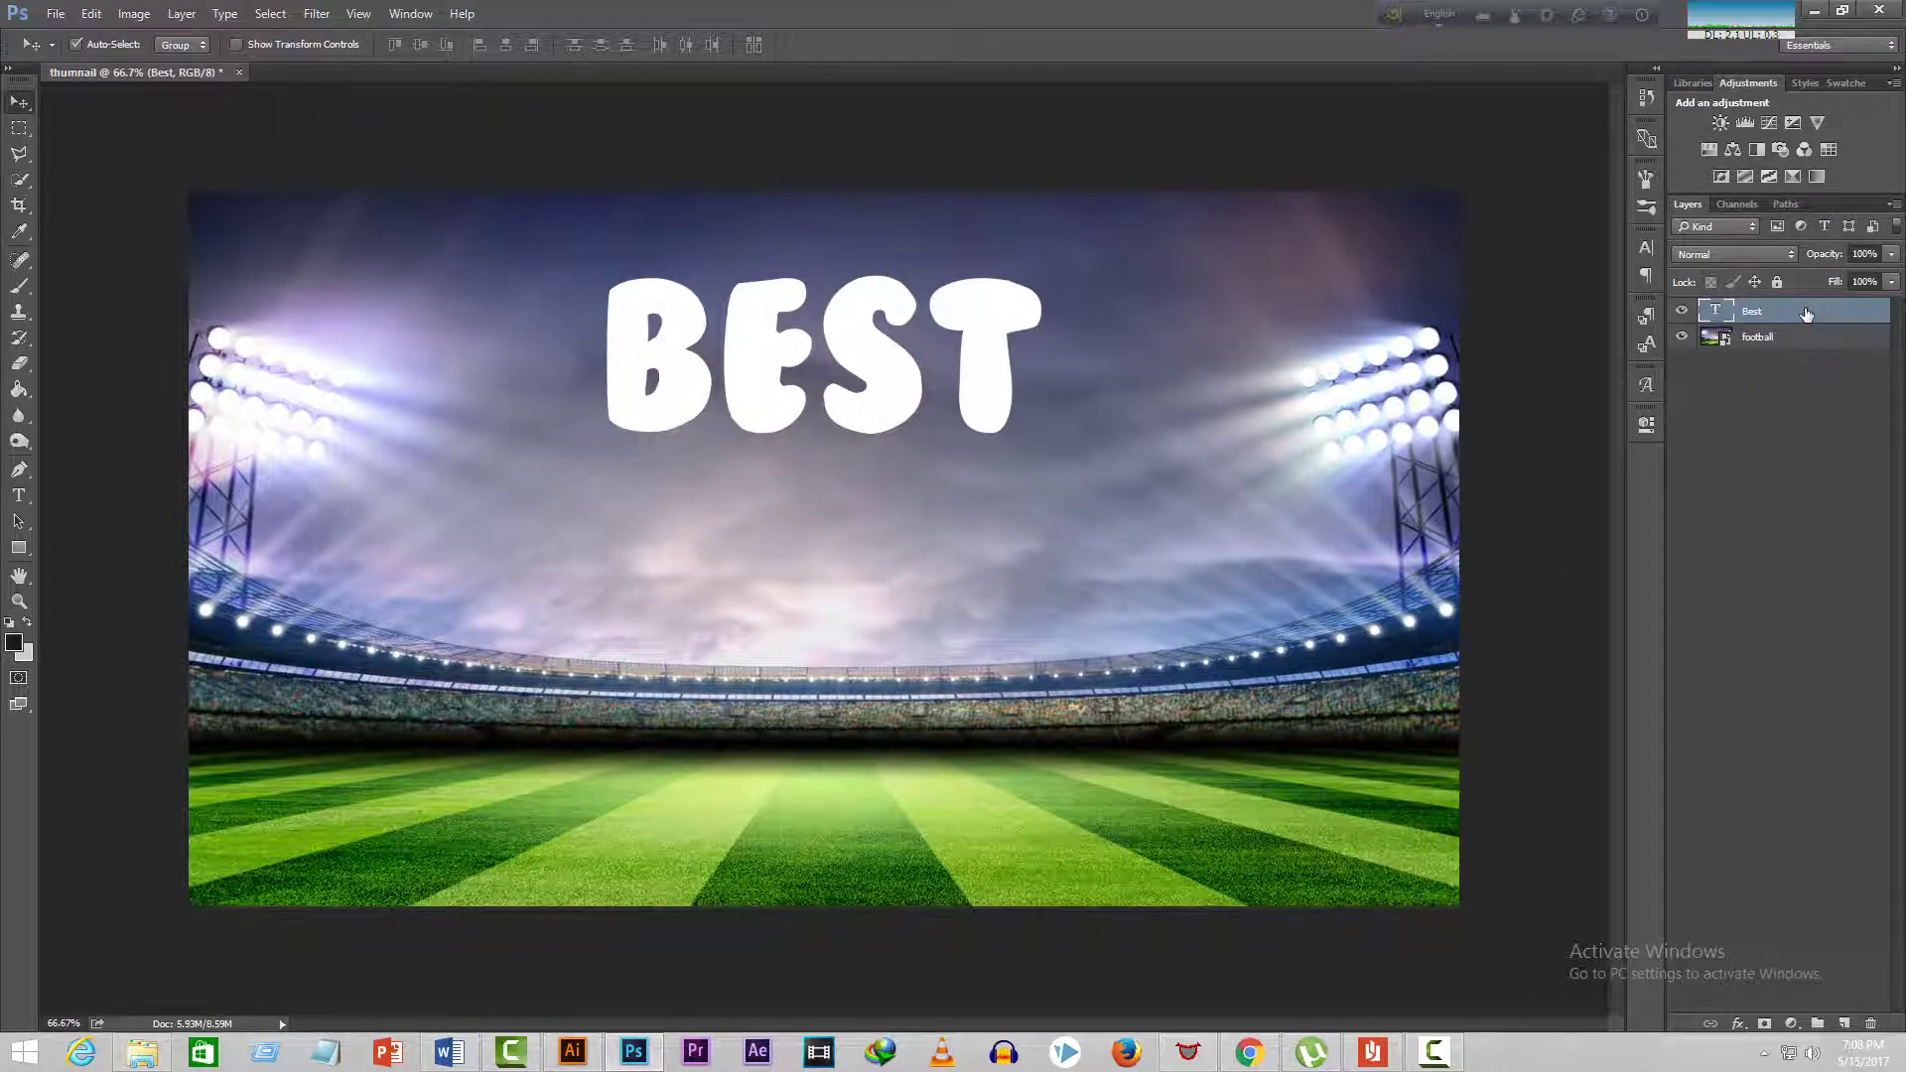
# - Duplicate the BEST layer, move the copy below it and retype it as GOALS
pyautogui.hotkey('ctrl', 'j')
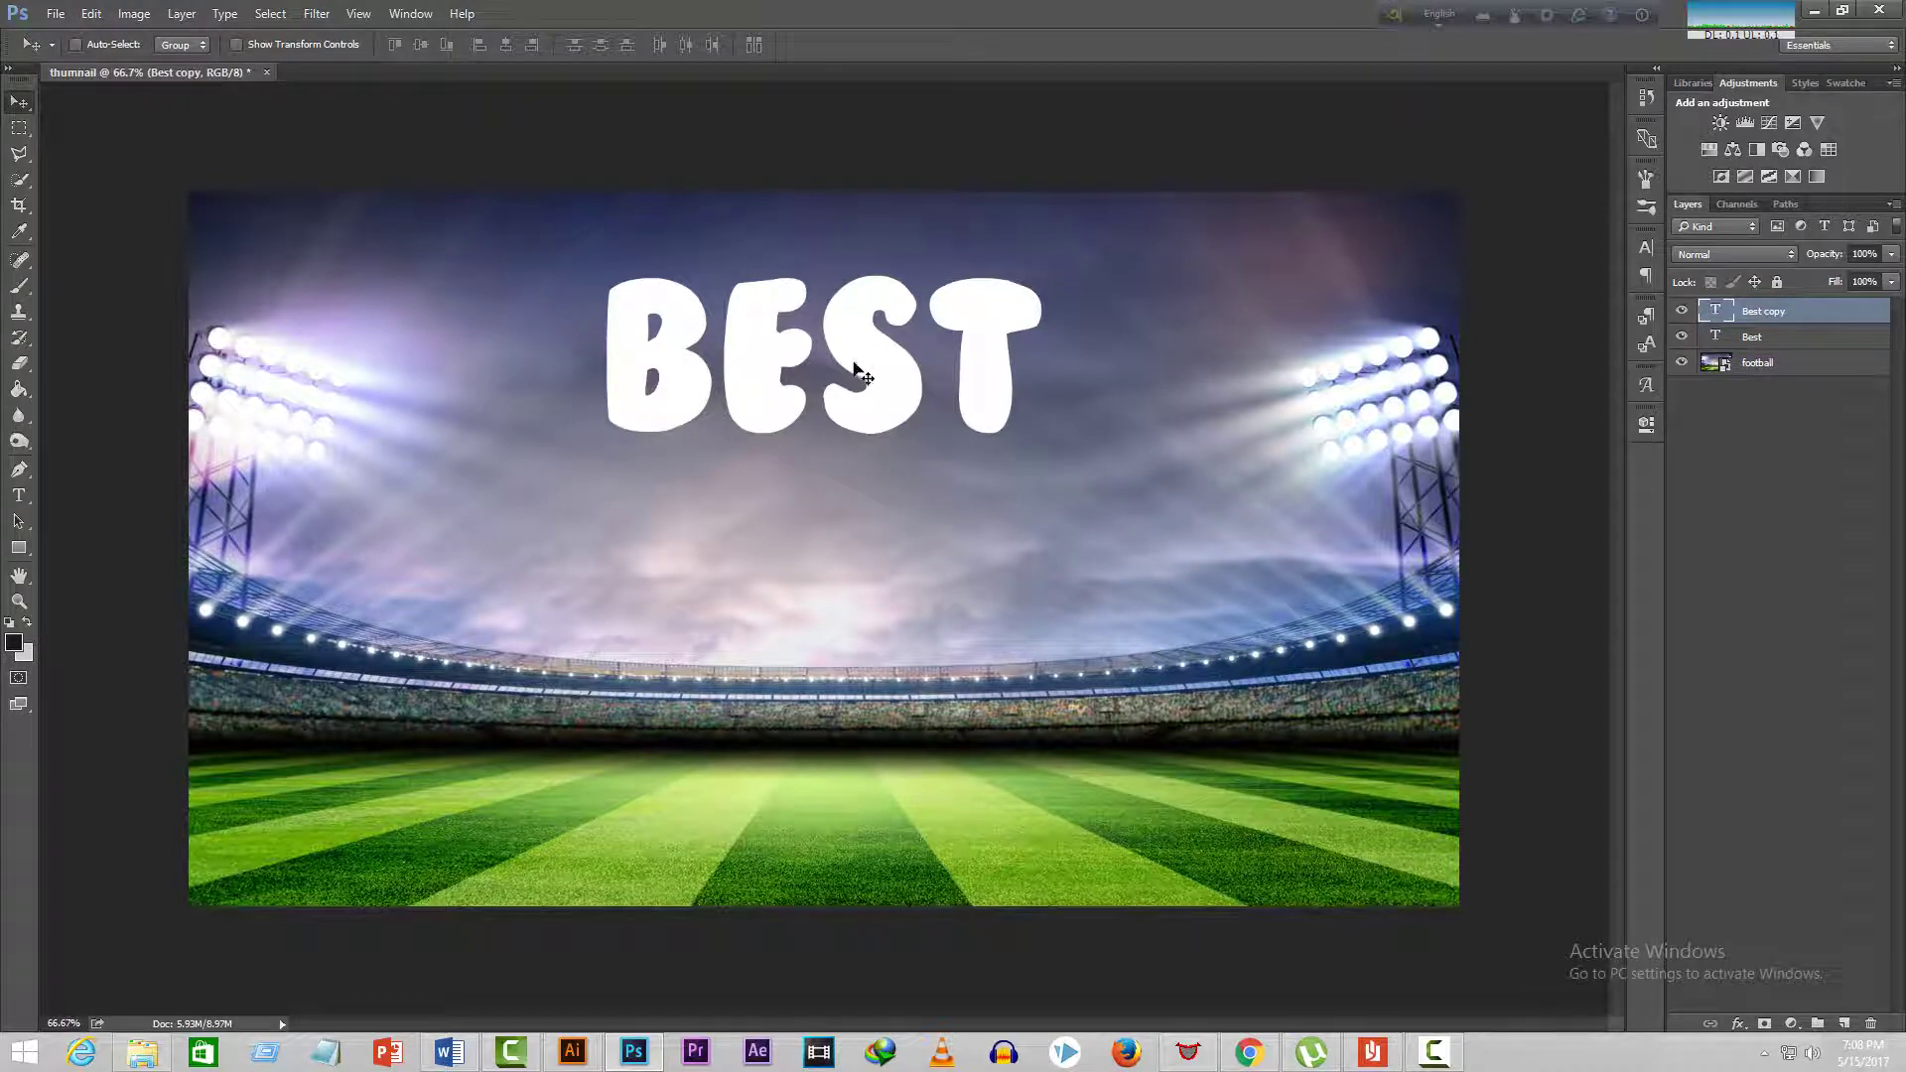
pyautogui.moveTo(903, 381); pyautogui.dragTo(904, 540)
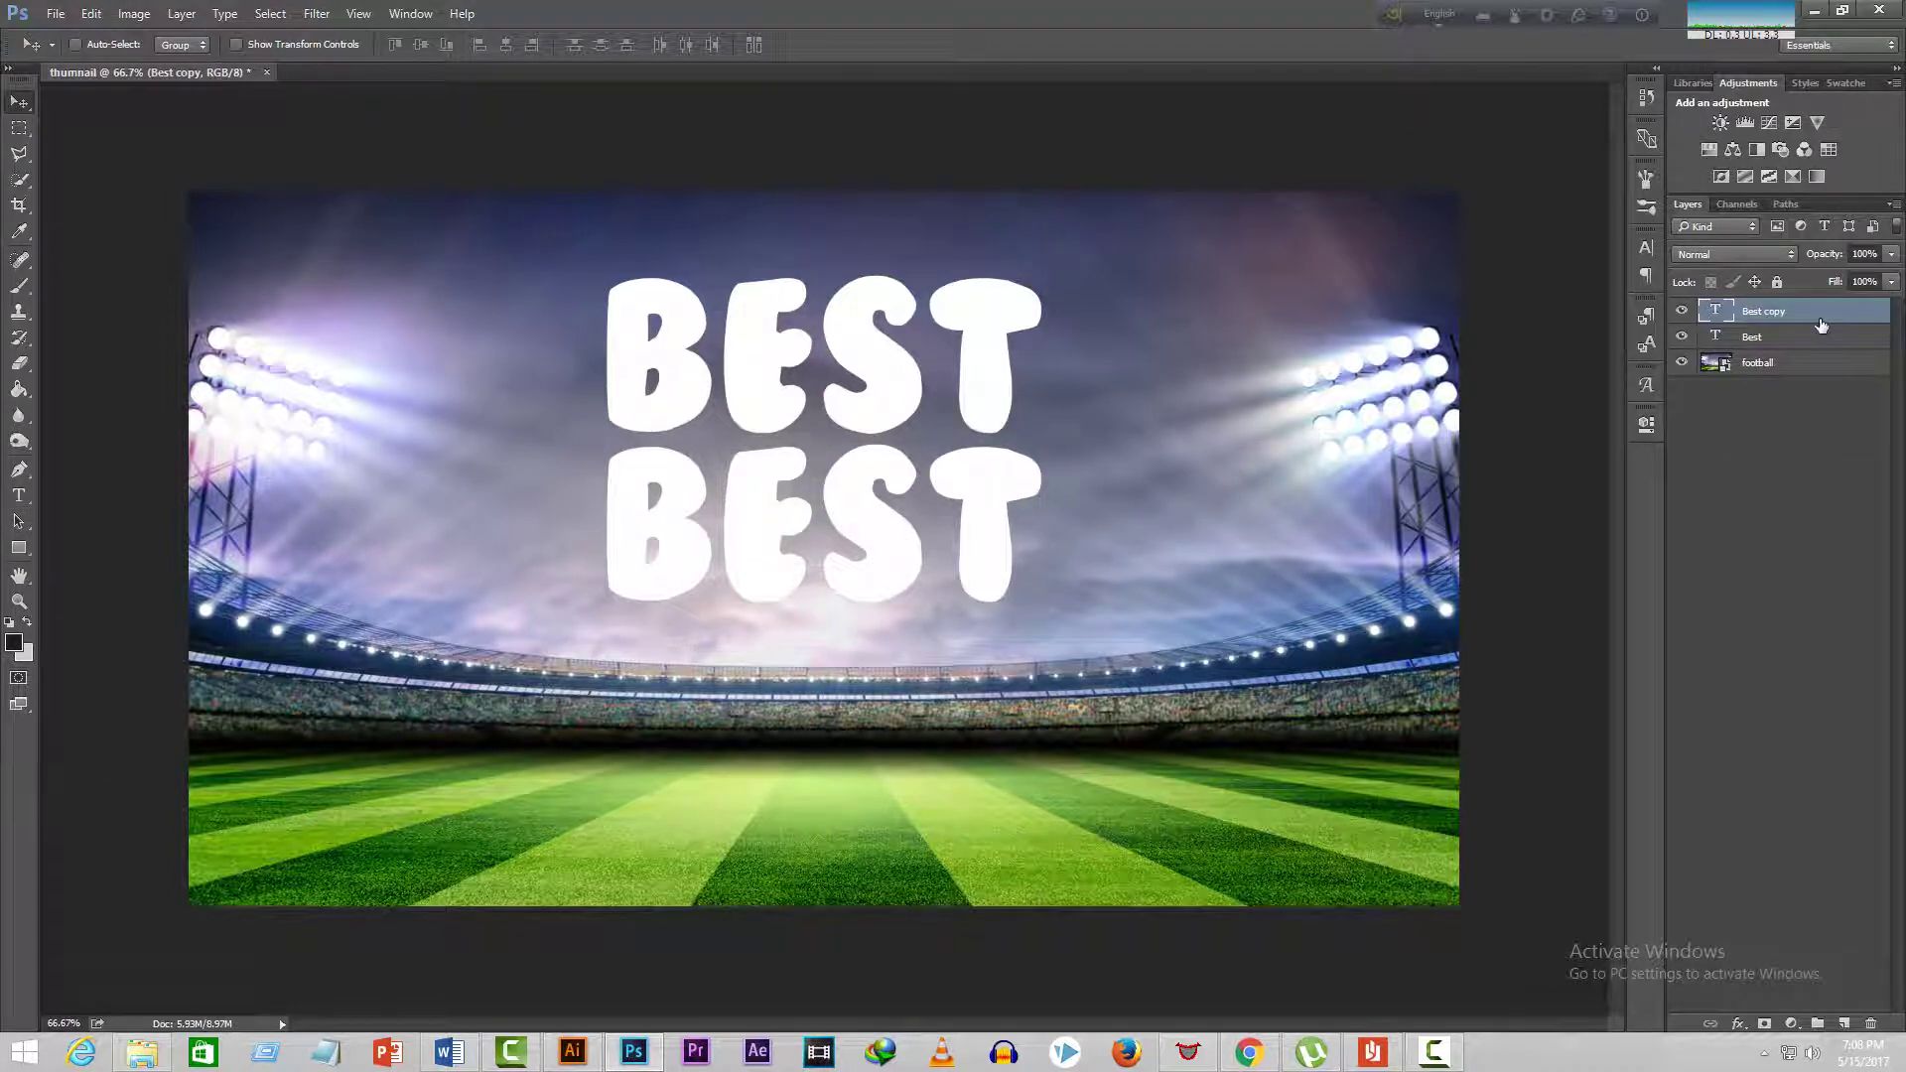
pyautogui.click(20, 494)
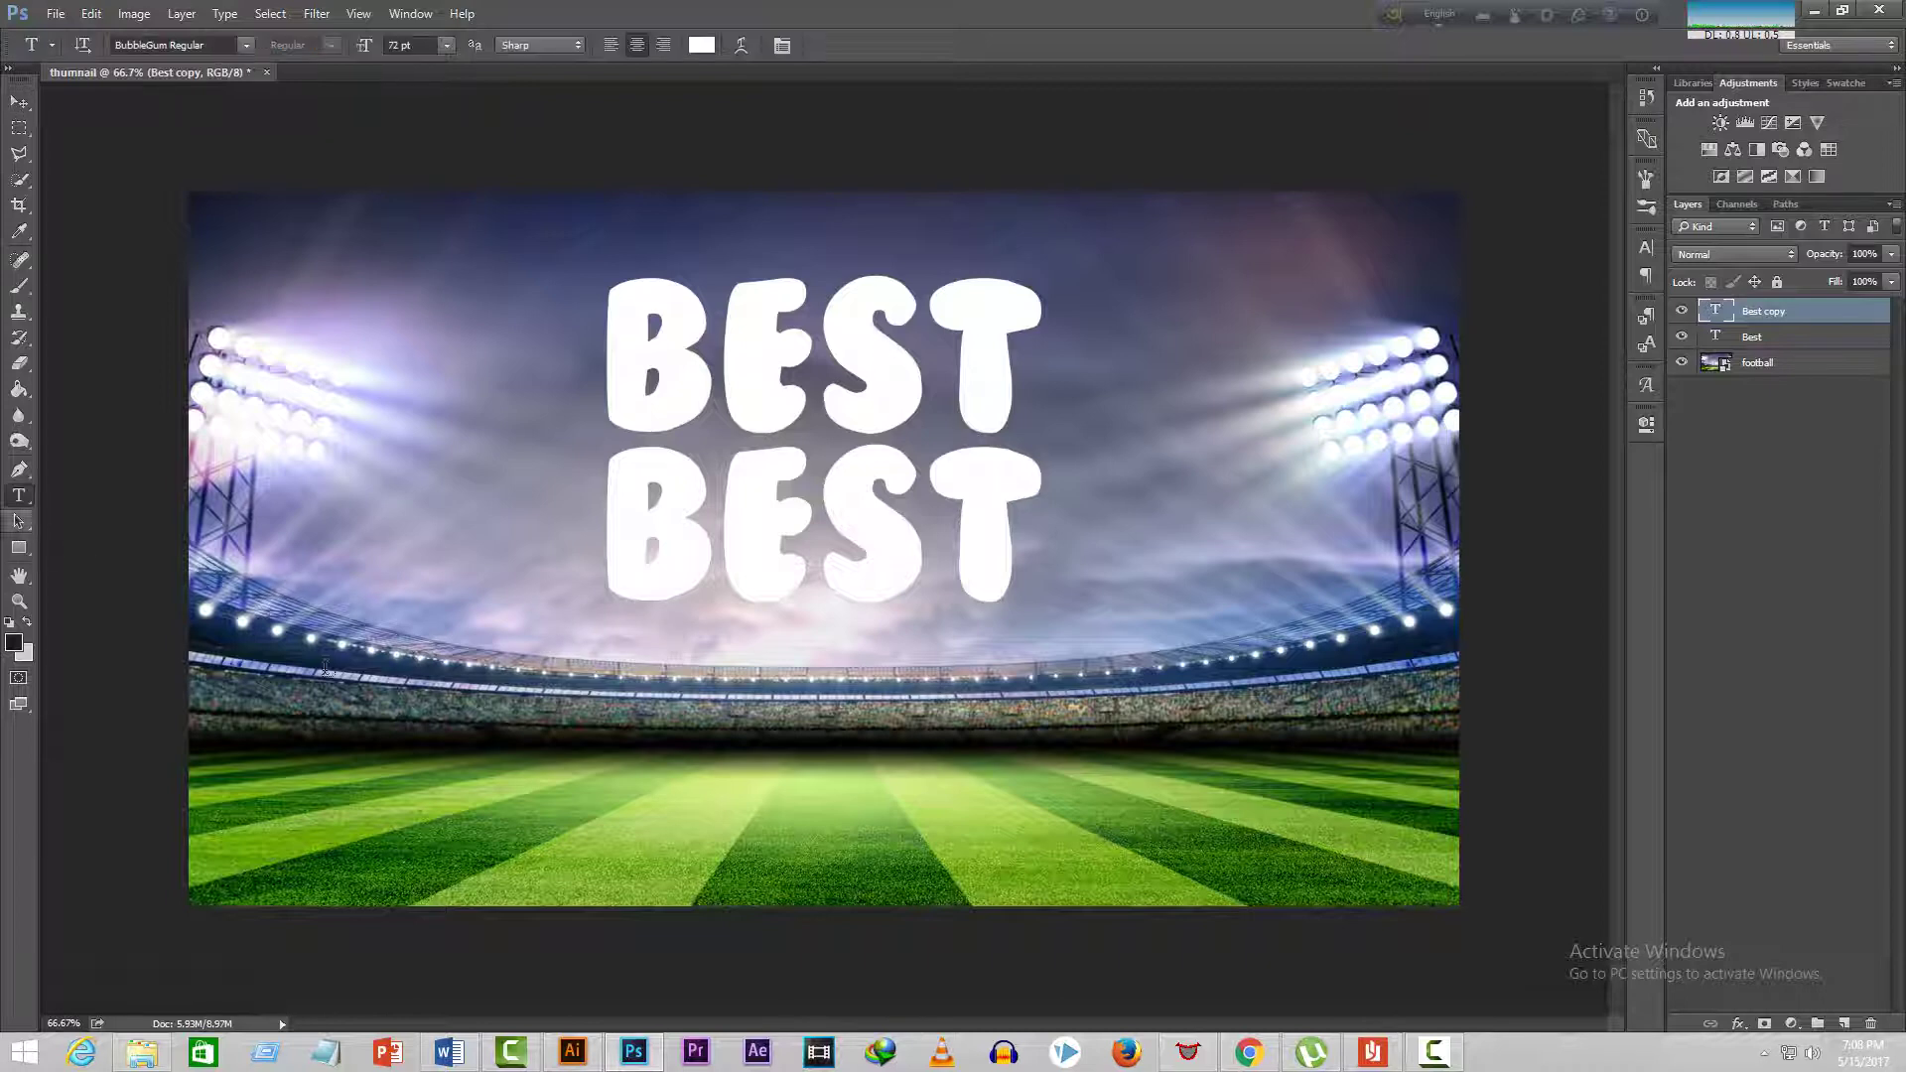
pyautogui.click(1012, 532)
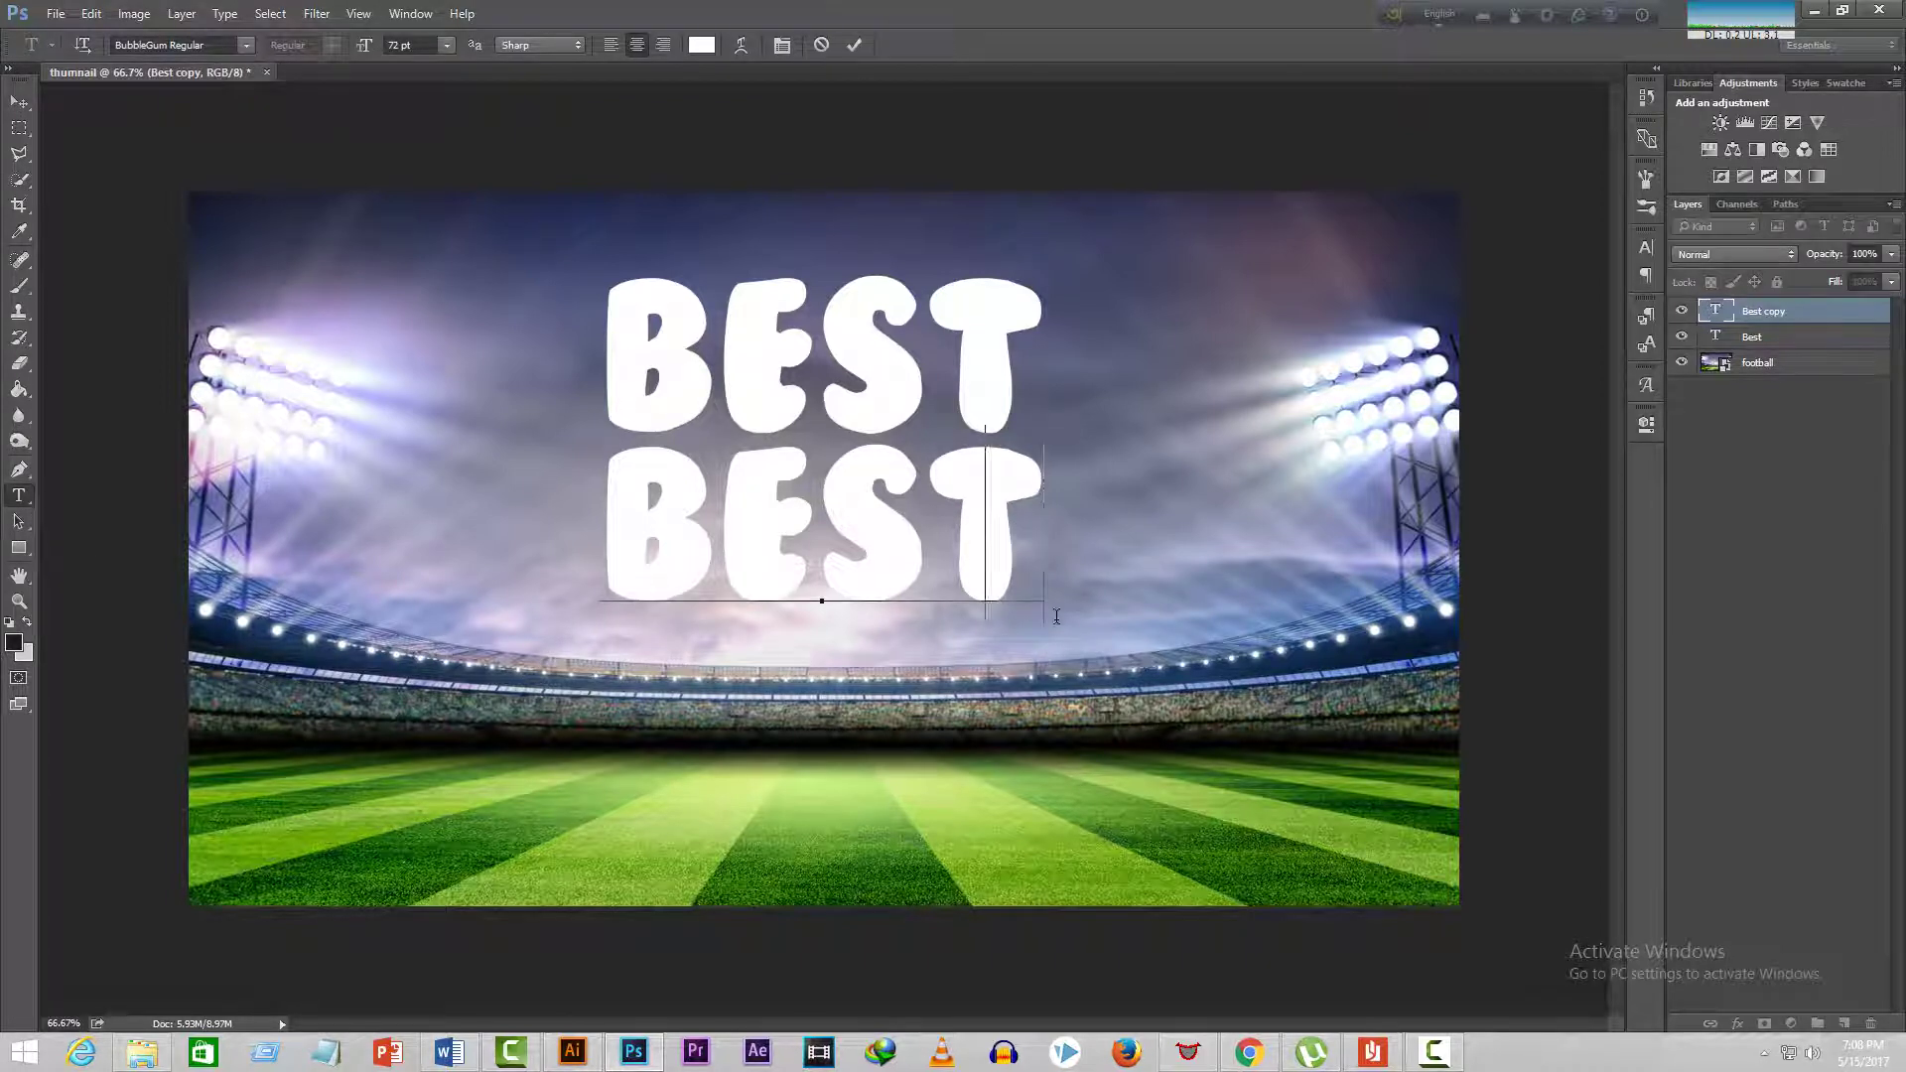
pyautogui.press('BackSpace')
pyautogui.press('BackSpace')
pyautogui.press('BackSpace')
pyautogui.press('BackSpace')
pyautogui.write('GOALS')
pyautogui.click(852, 44)
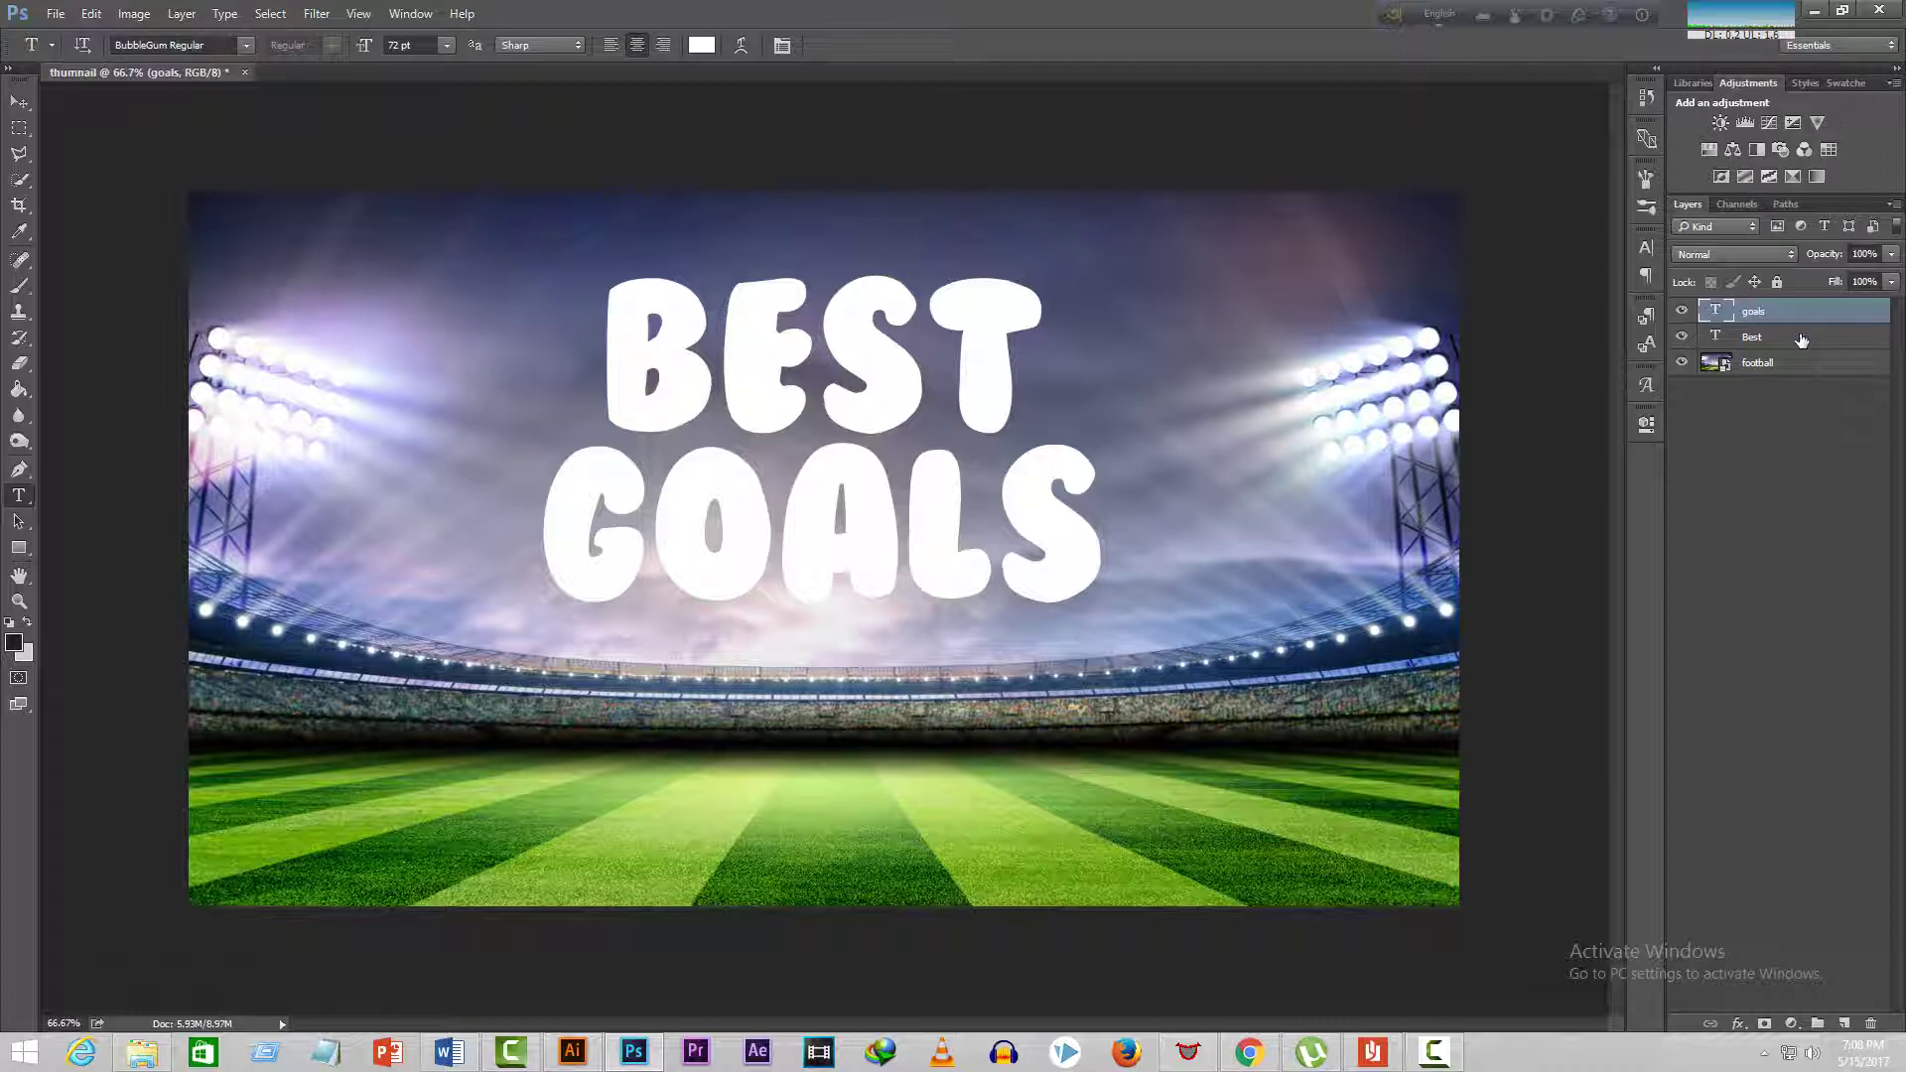
# - Align BEST and GOALS on their horizontal centres, then select only the Best layer
pyautogui.keyDown('ctrl'); pyautogui.click(1801, 342); pyautogui.keyUp('ctrl')
pyautogui.click(20, 102)
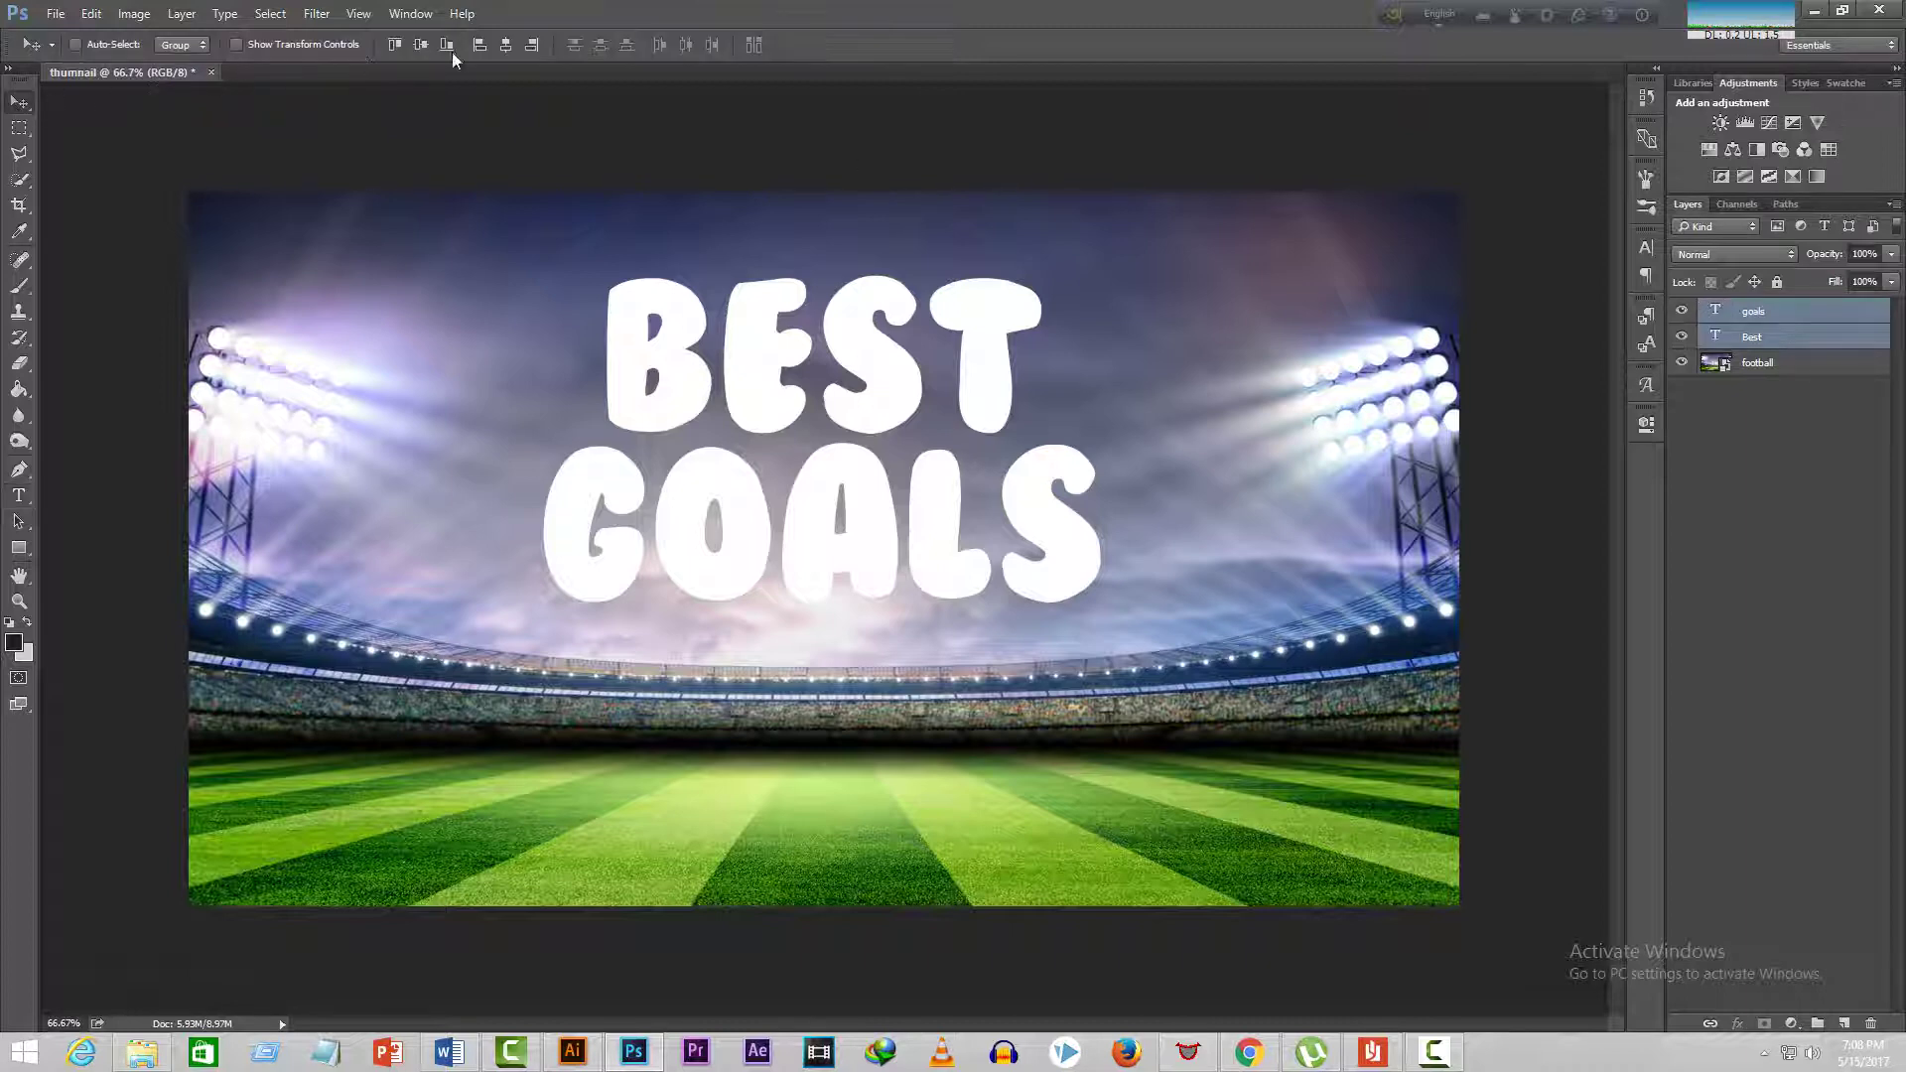
pyautogui.click(511, 40)
pyautogui.click(1833, 336)
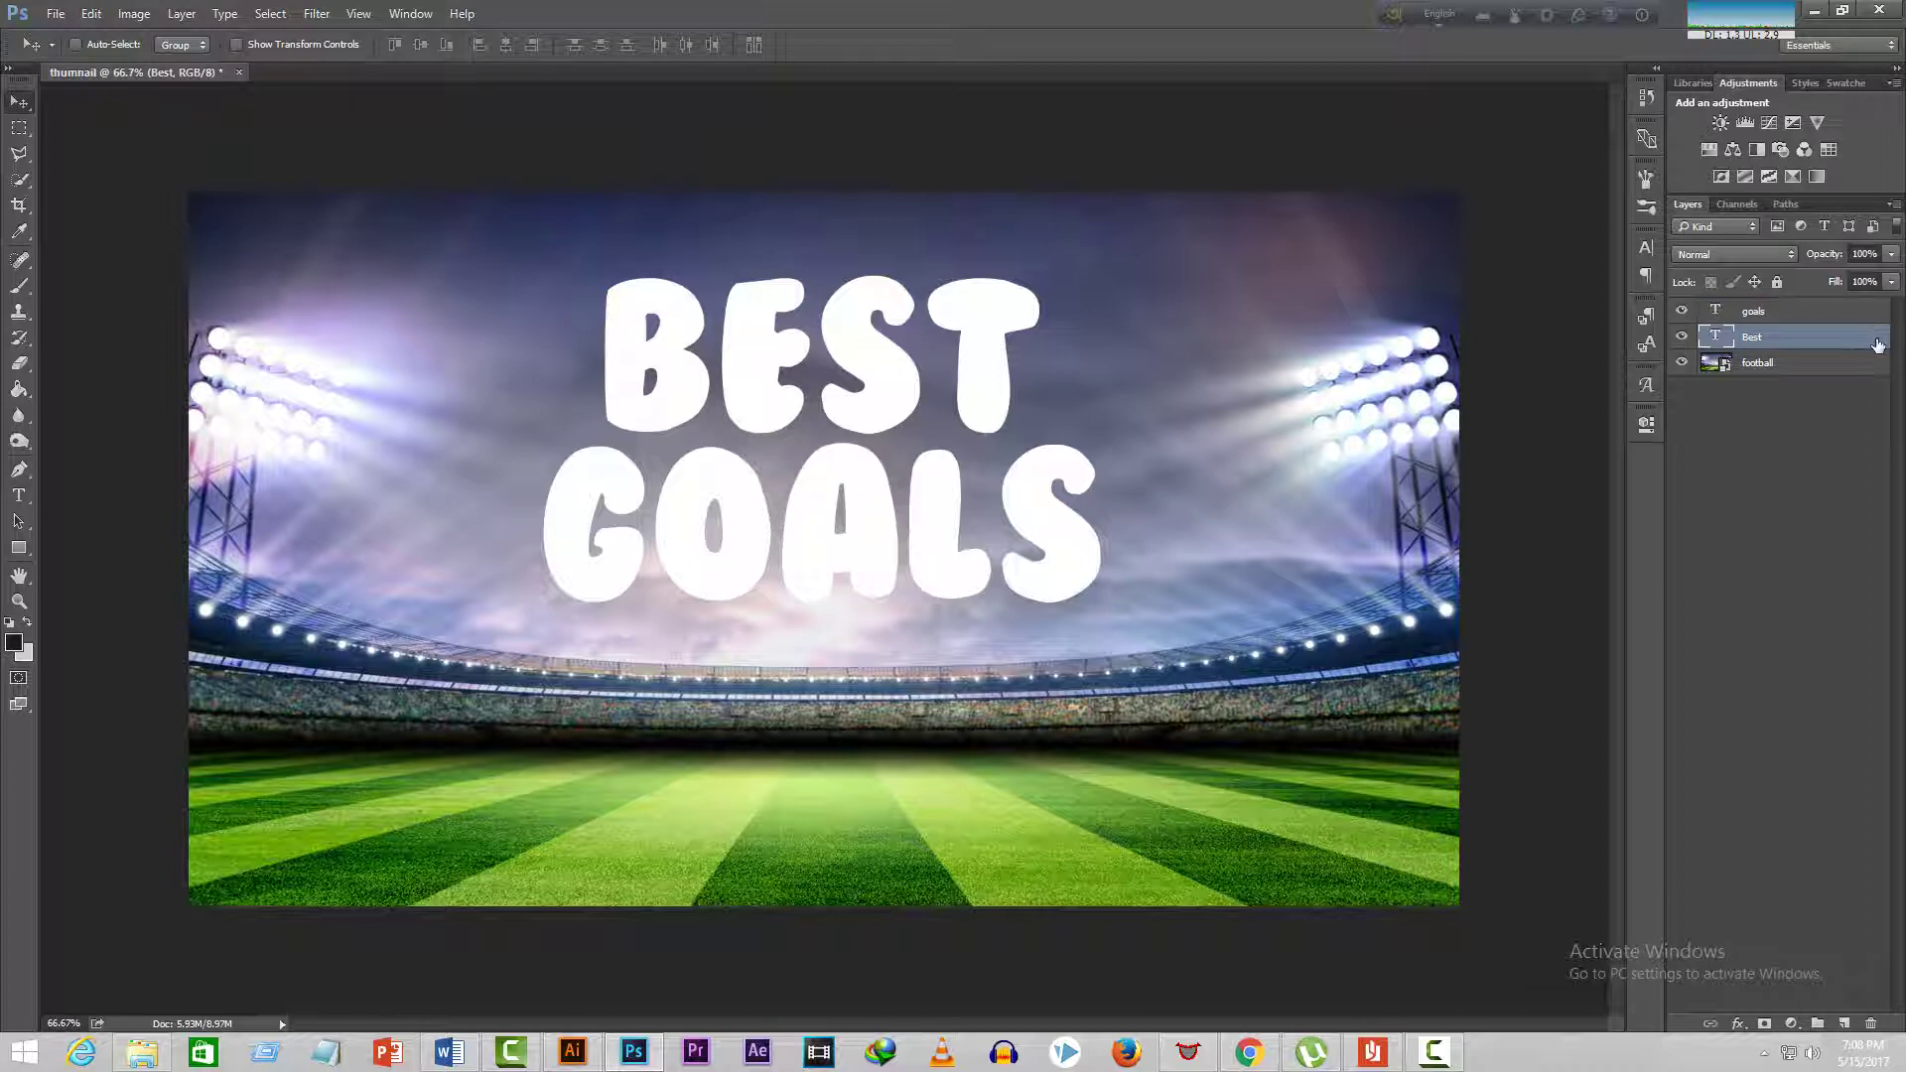
# - In BEST's Layer Style, enable Gradient Overlay with the Black, White preset
pyautogui.doubleClick(1878, 342)
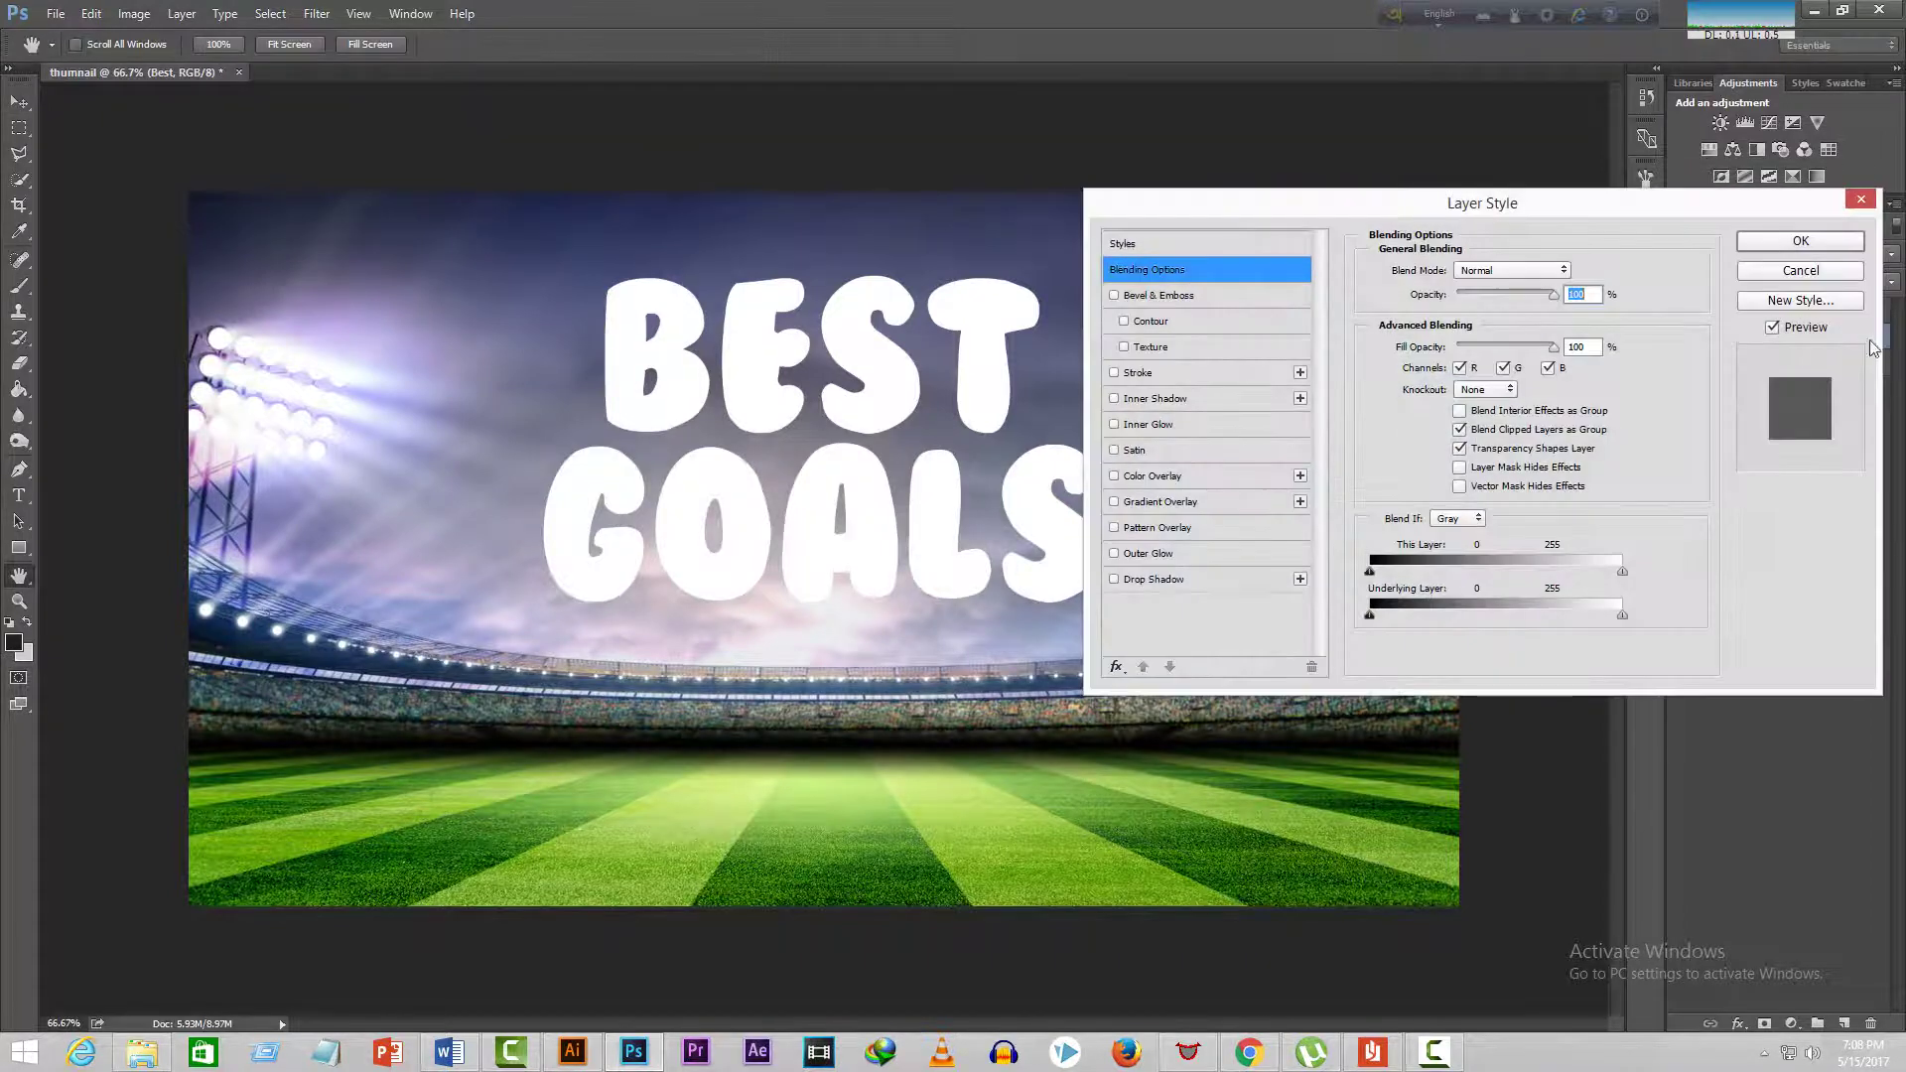
pyautogui.click(1167, 504)
pyautogui.click(1489, 324)
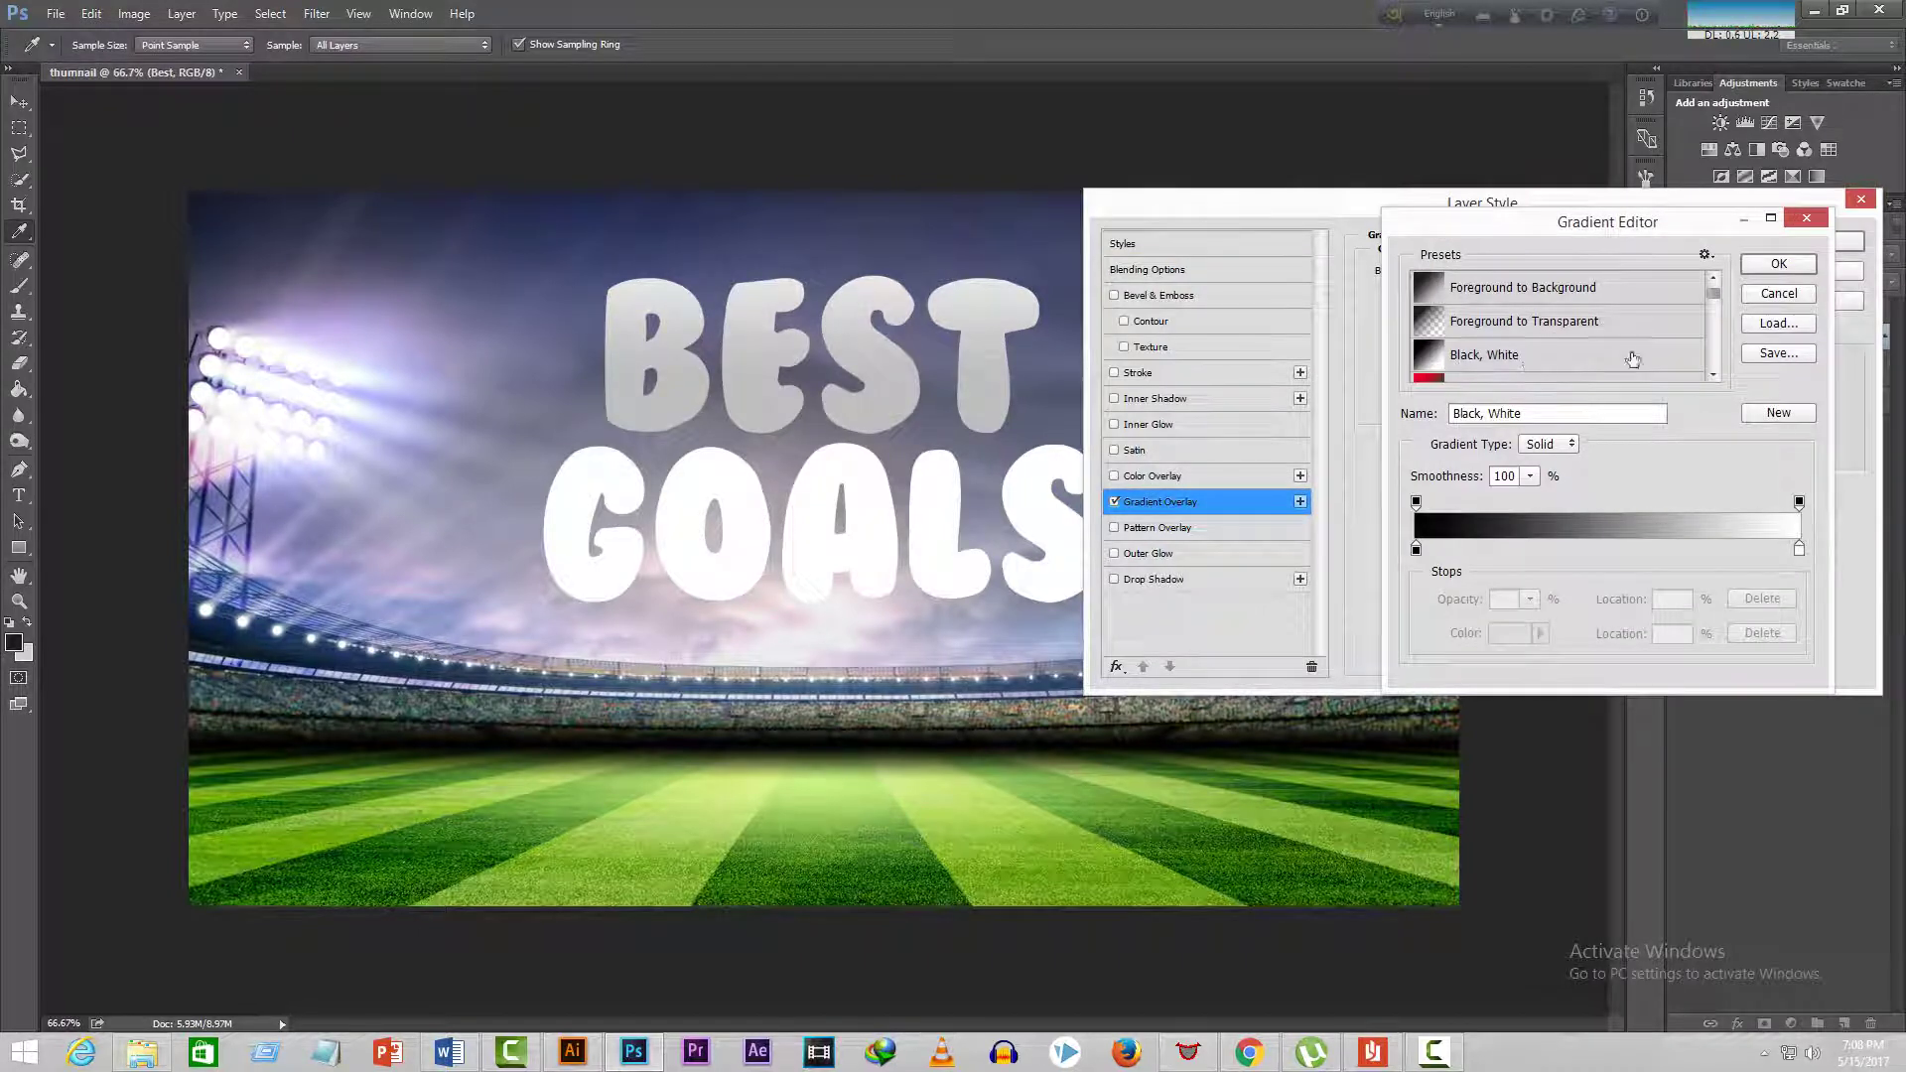
pyautogui.click(1778, 264)
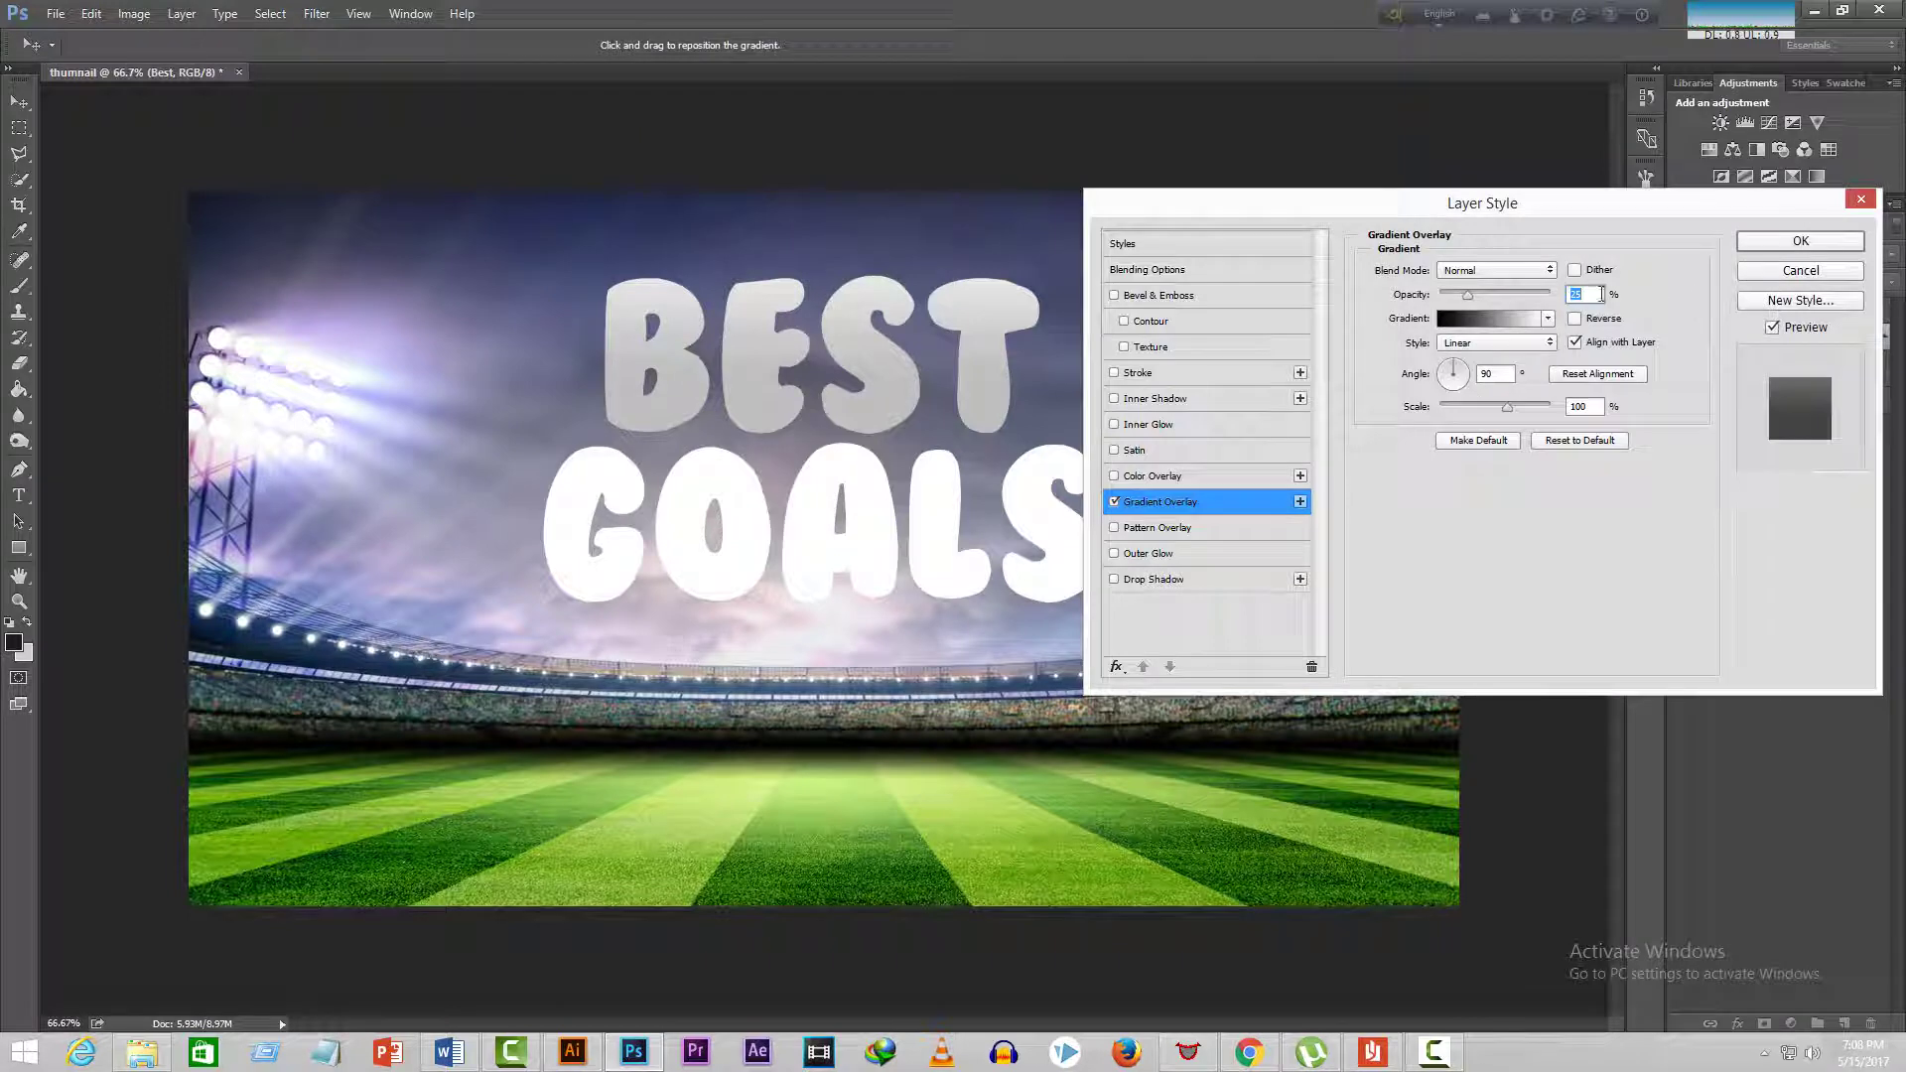
pyautogui.write('50')
pyautogui.write('5')
# - Add a thick Stroke in a dark colour to BEST and apply the layer styles
pyautogui.click(1143, 377)
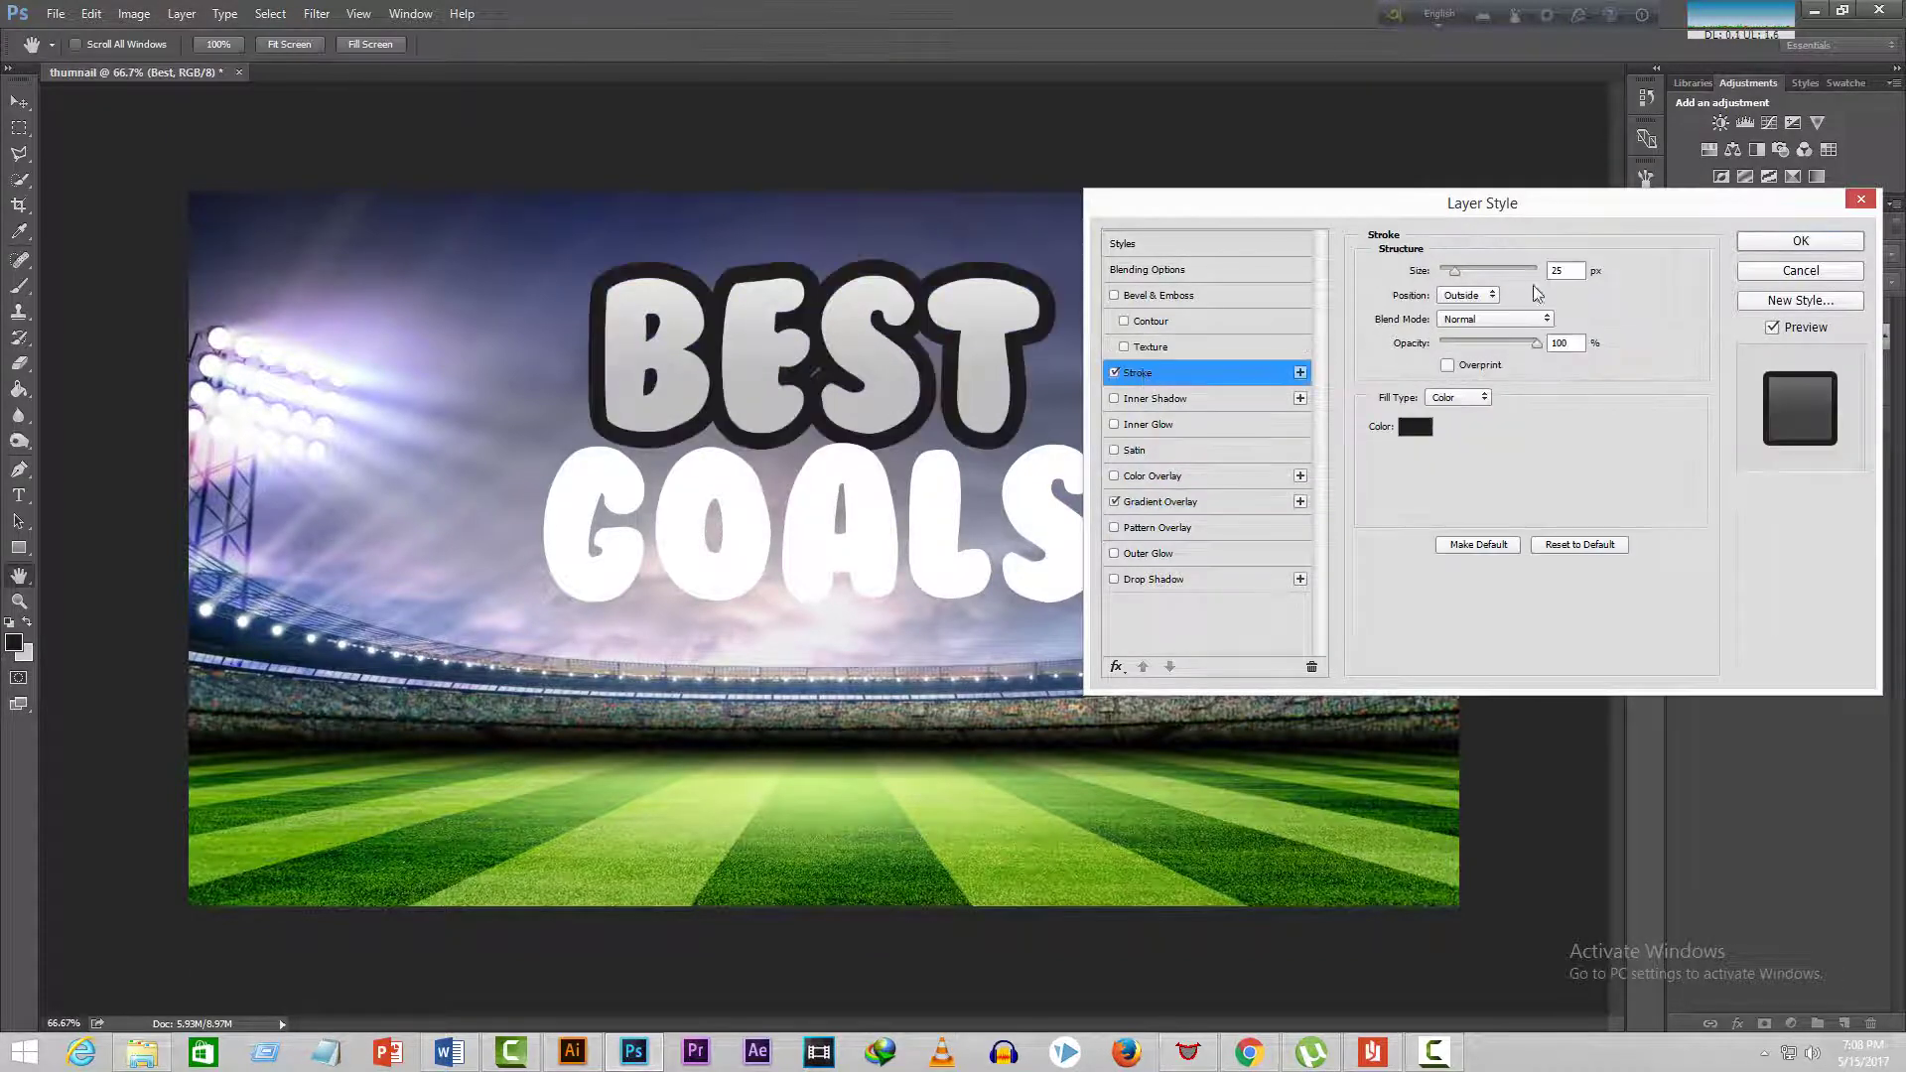
pyautogui.doubleClick(1556, 272)
pyautogui.write('3')
pyautogui.click(1416, 427)
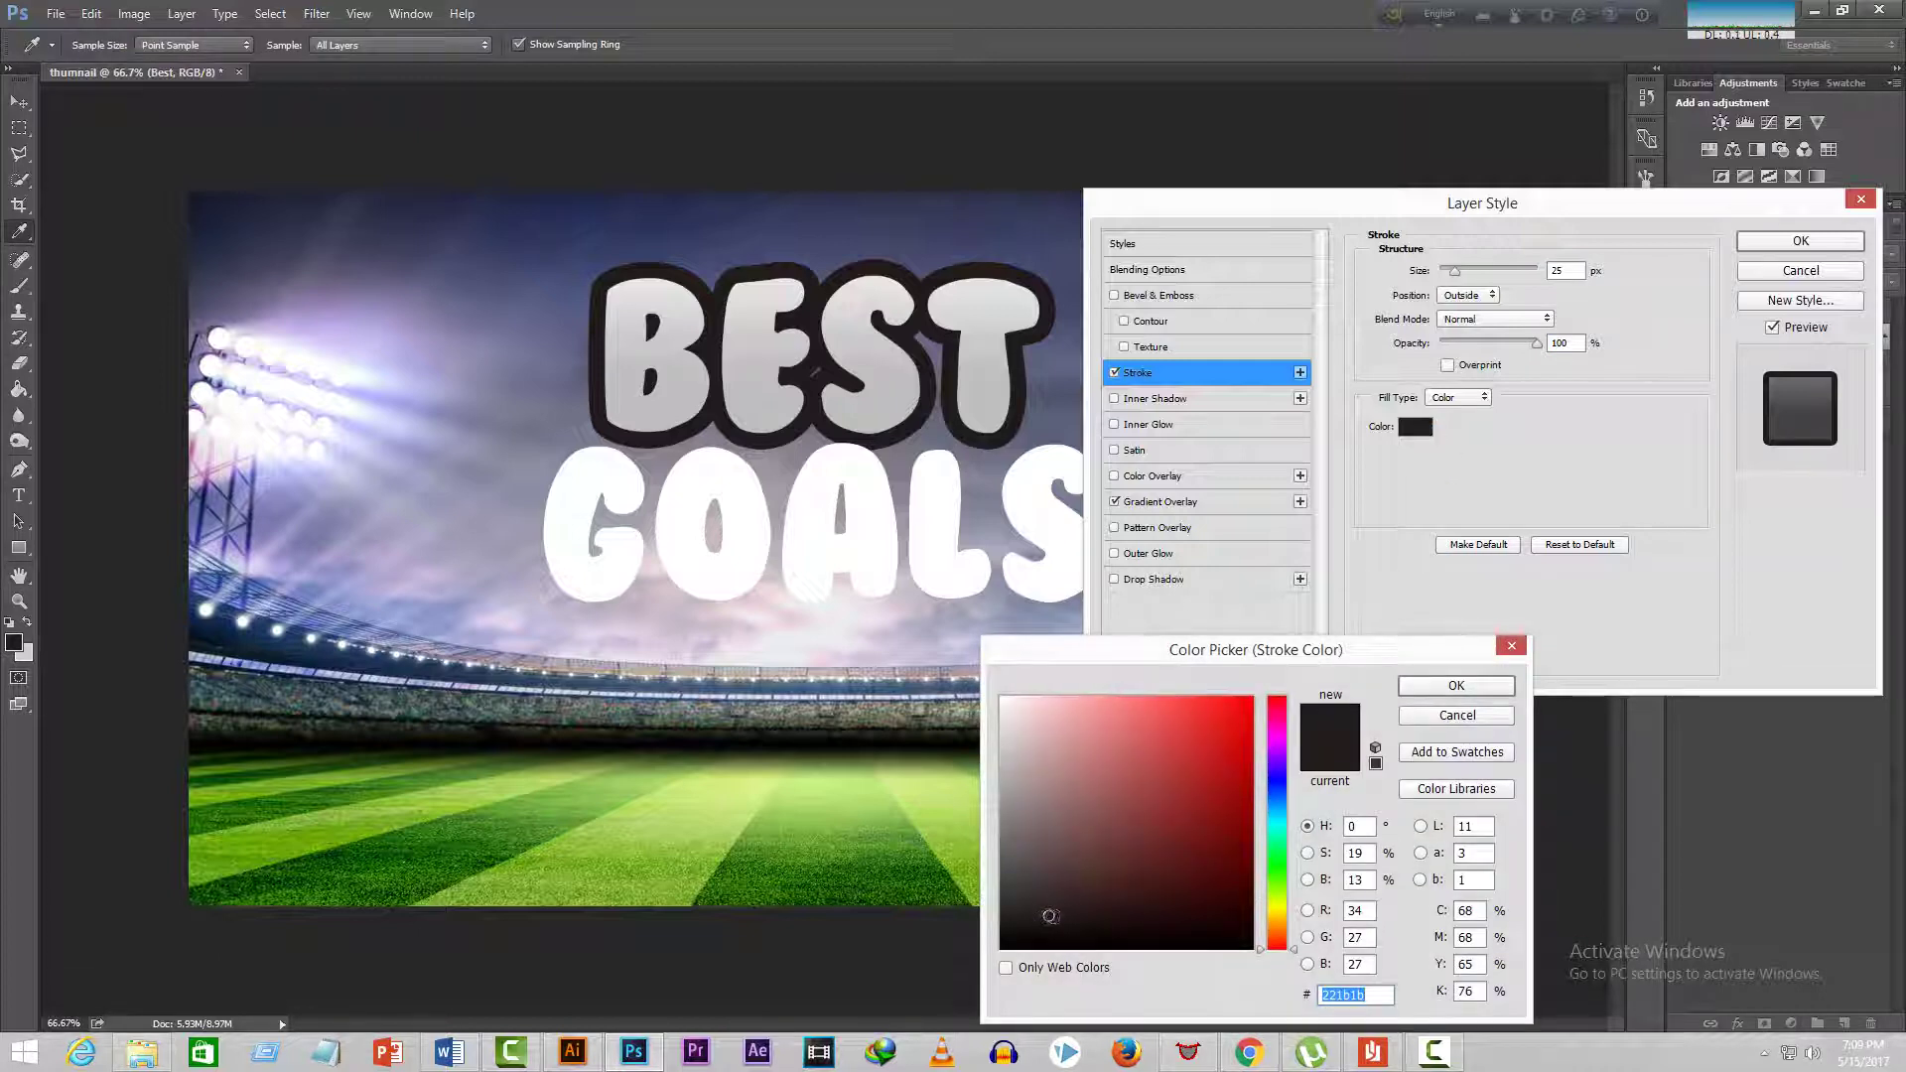
pyautogui.click(1456, 709)
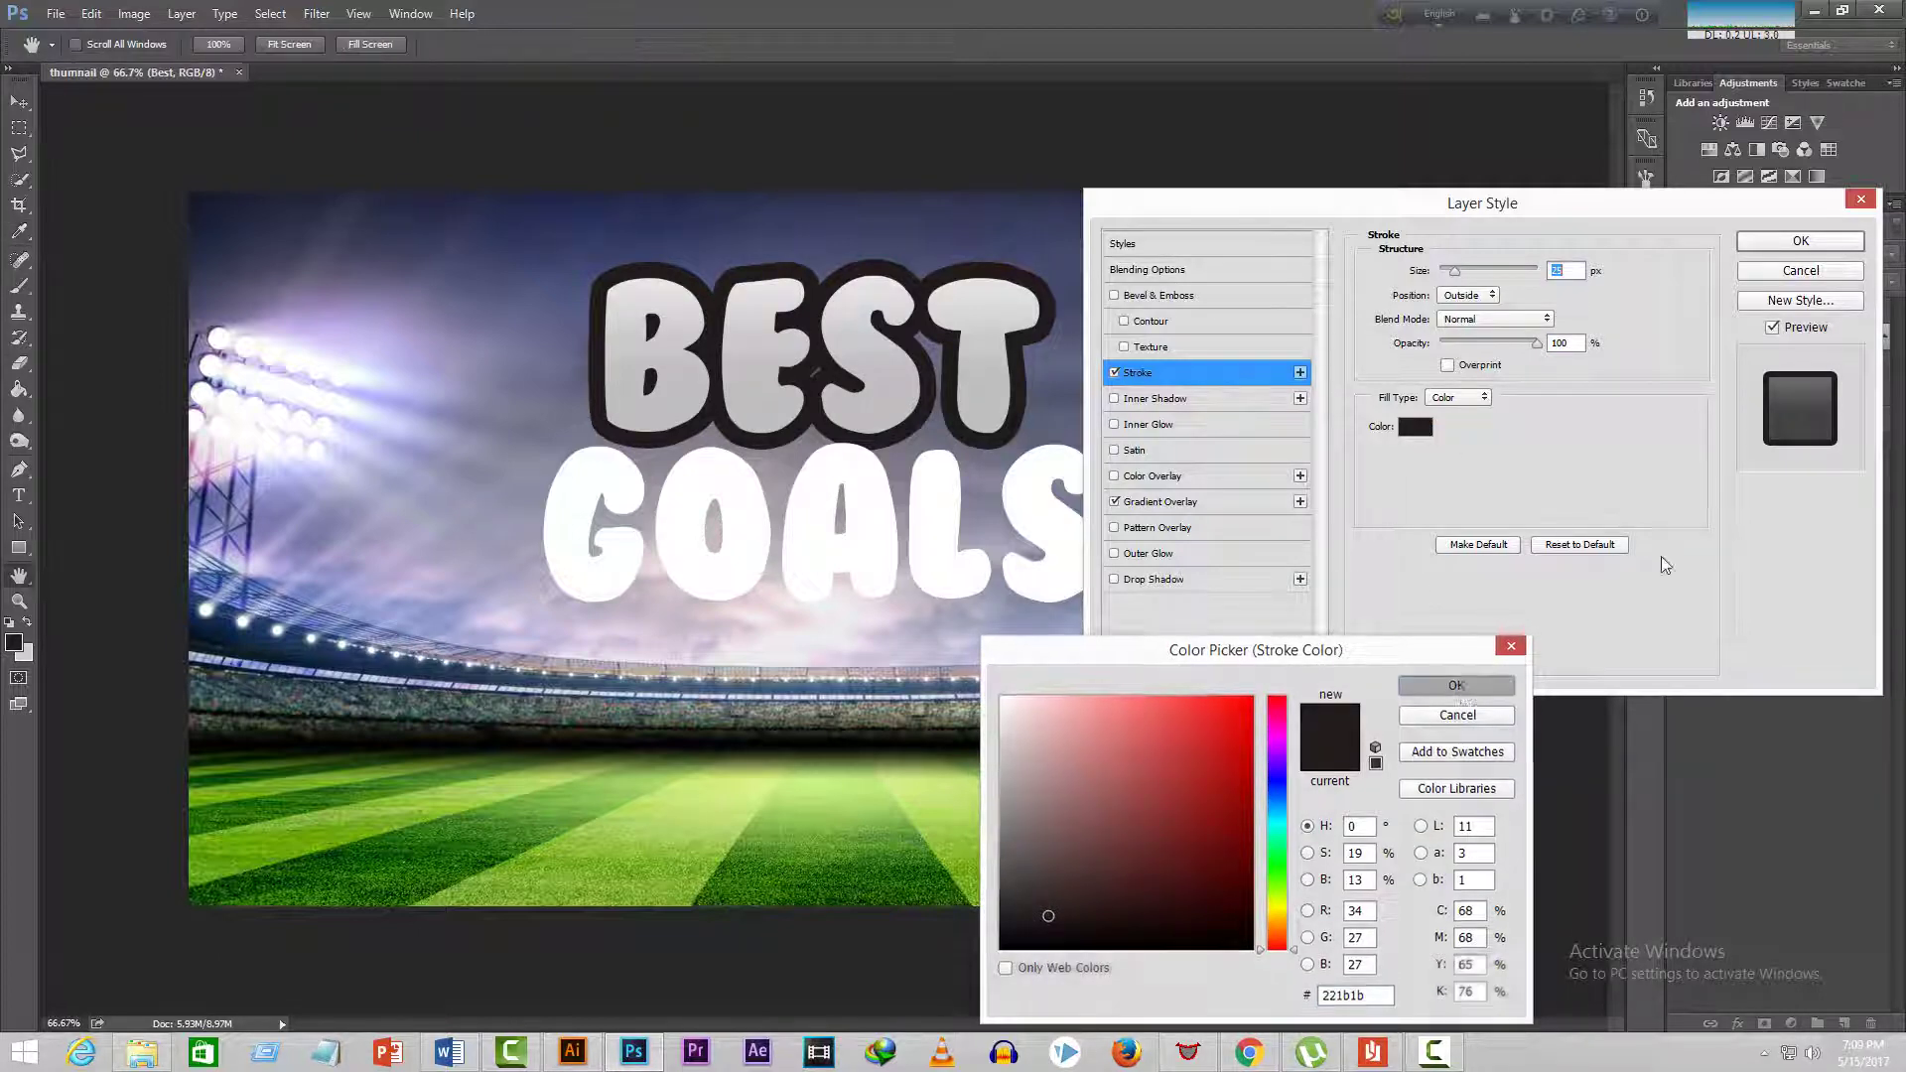
pyautogui.click(1801, 240)
# - Copy BEST's layer style and paste it onto the goals layer
pyautogui.rightClick(1841, 346)
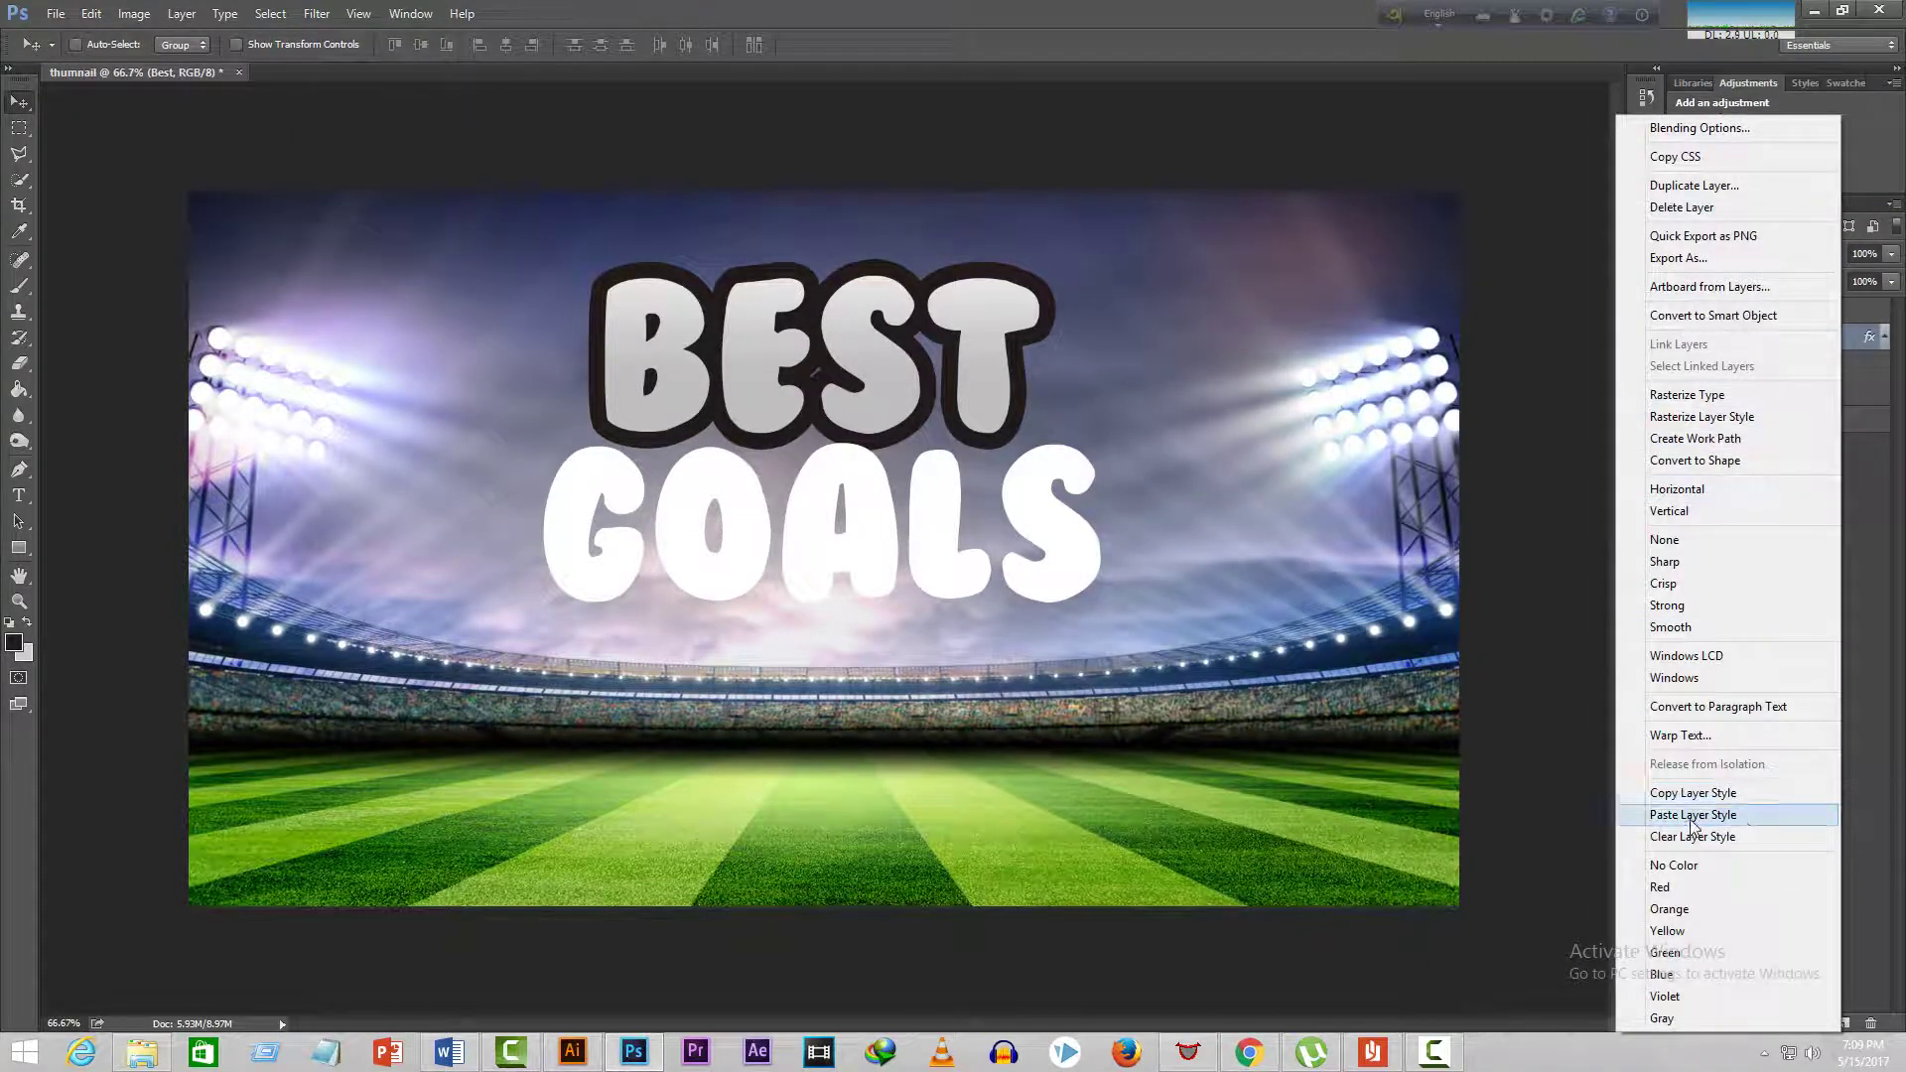
pyautogui.click(1729, 795)
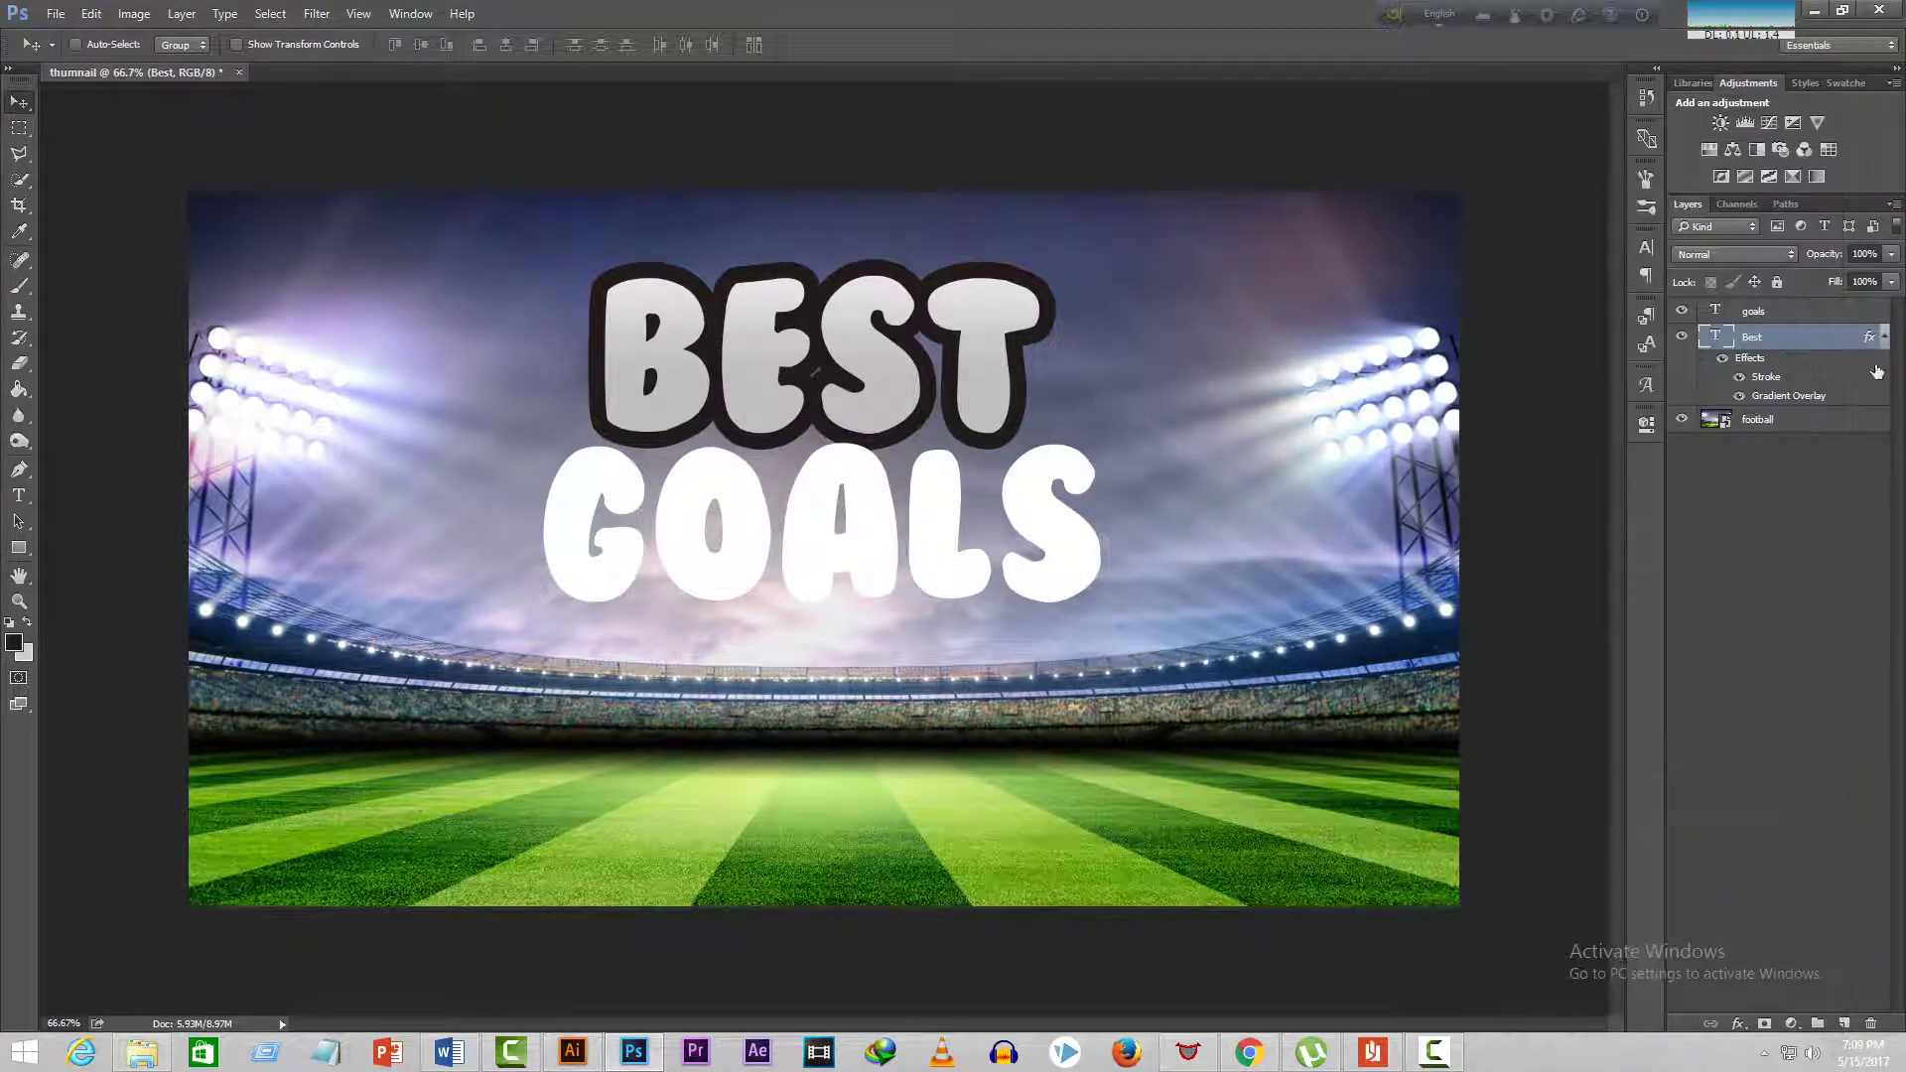
pyautogui.click(1763, 315)
pyautogui.rightClick(1850, 315)
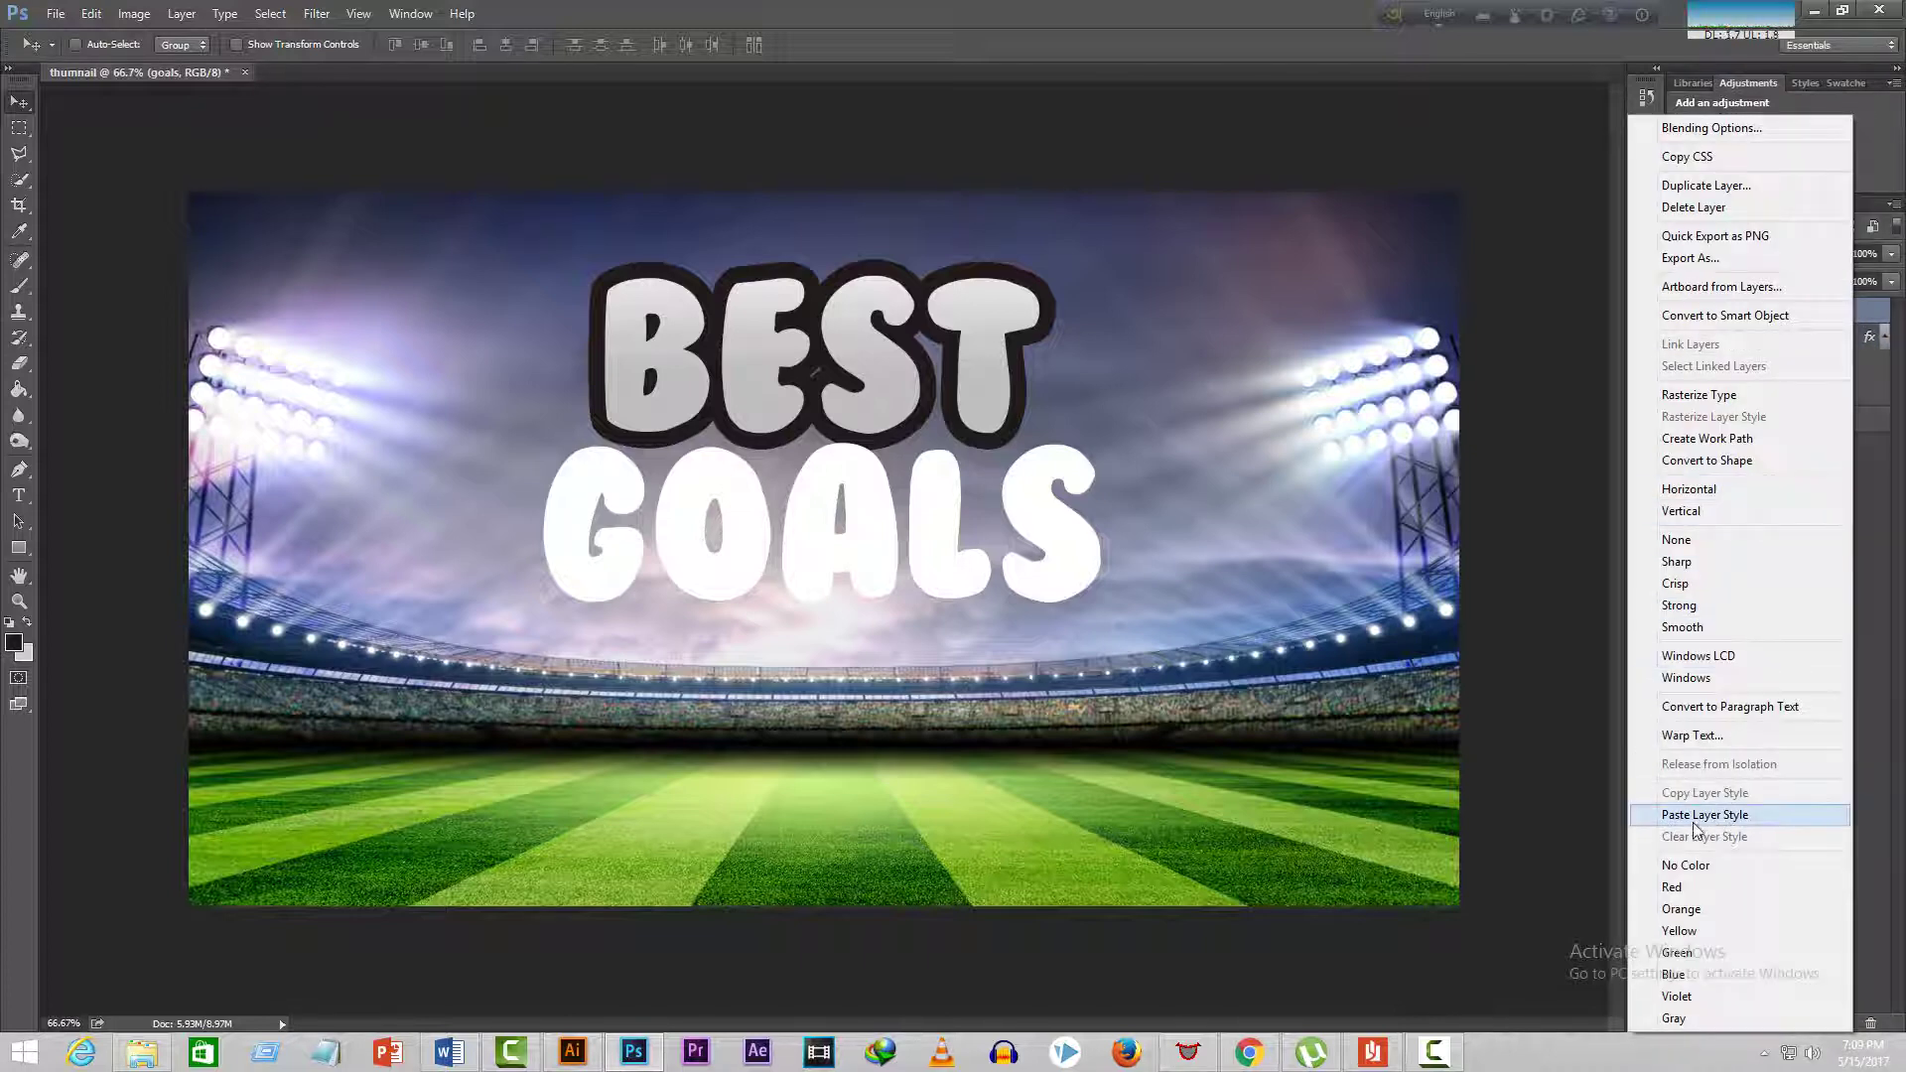
pyautogui.click(1746, 819)
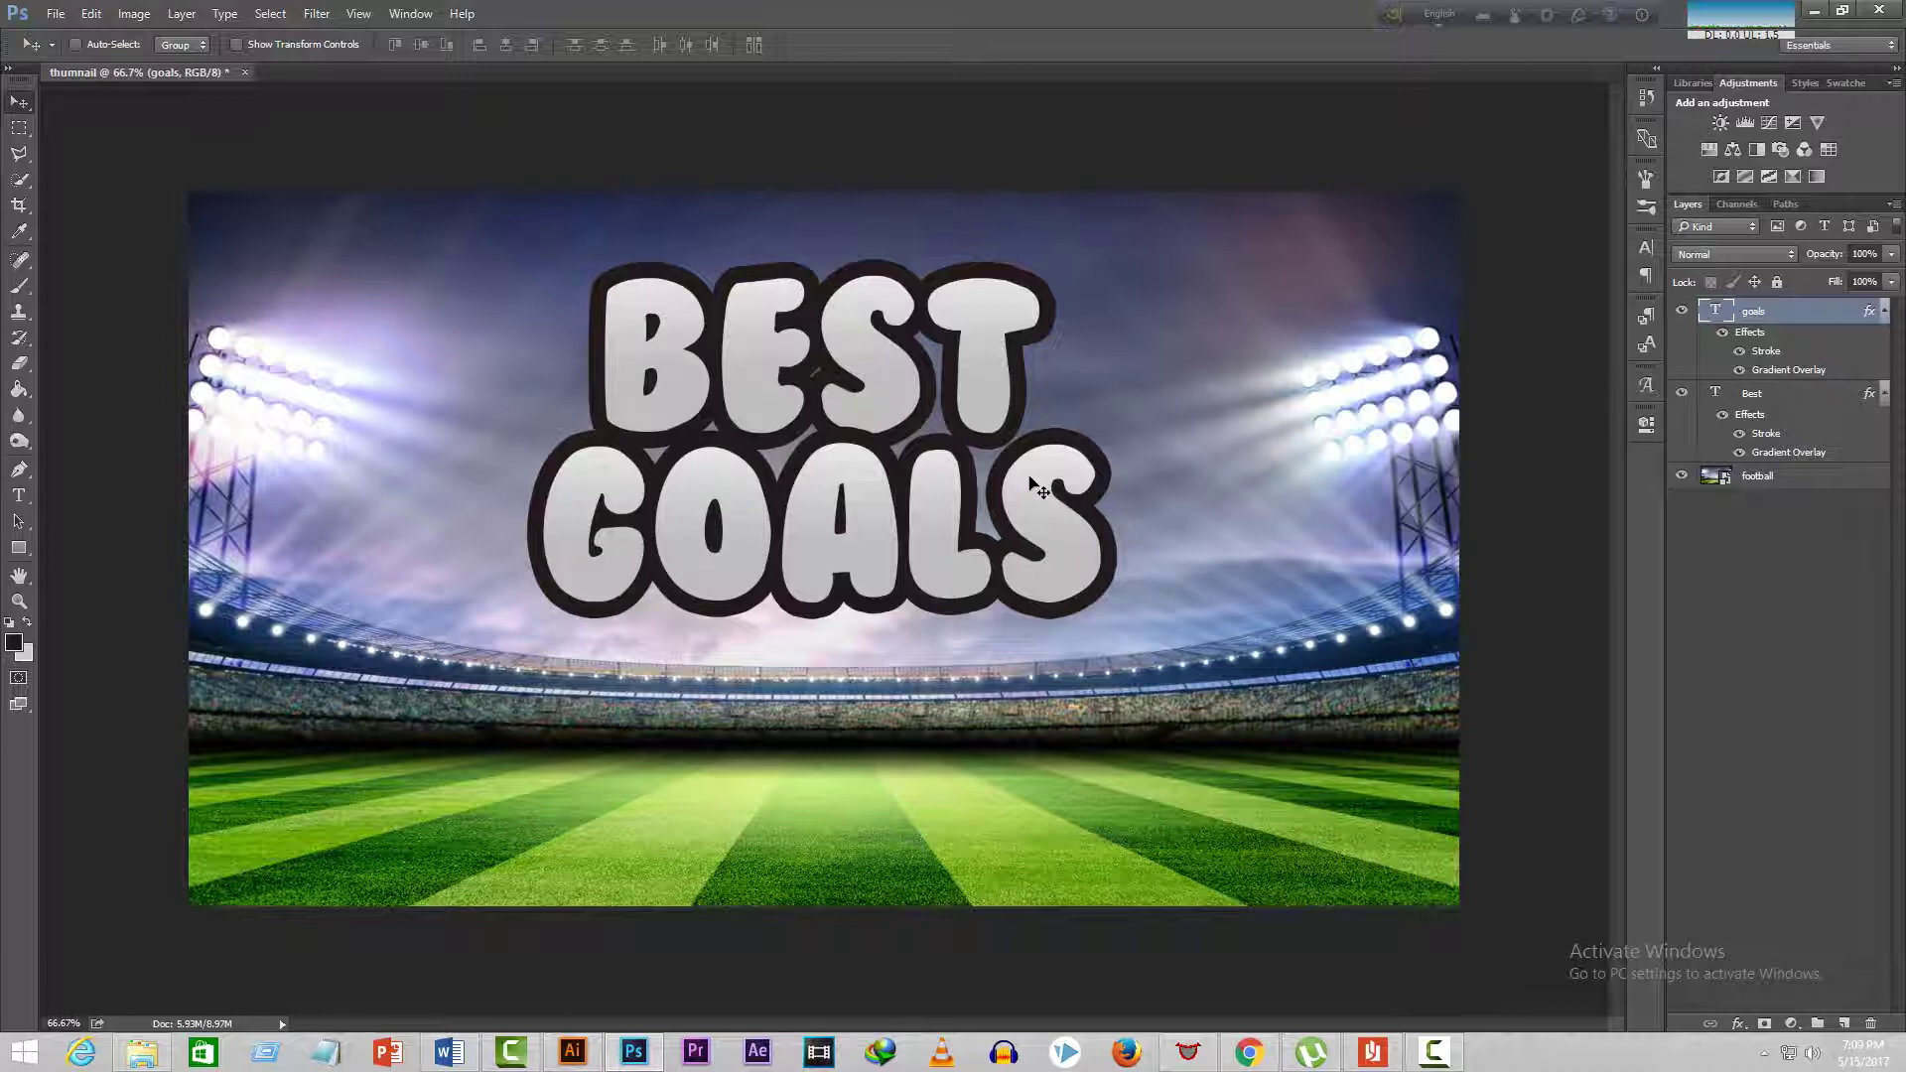
# - Nudge GOALS up, add a new layer above football and take the Brush tool
pyautogui.moveTo(1030, 489); pyautogui.dragTo(1025, 480)
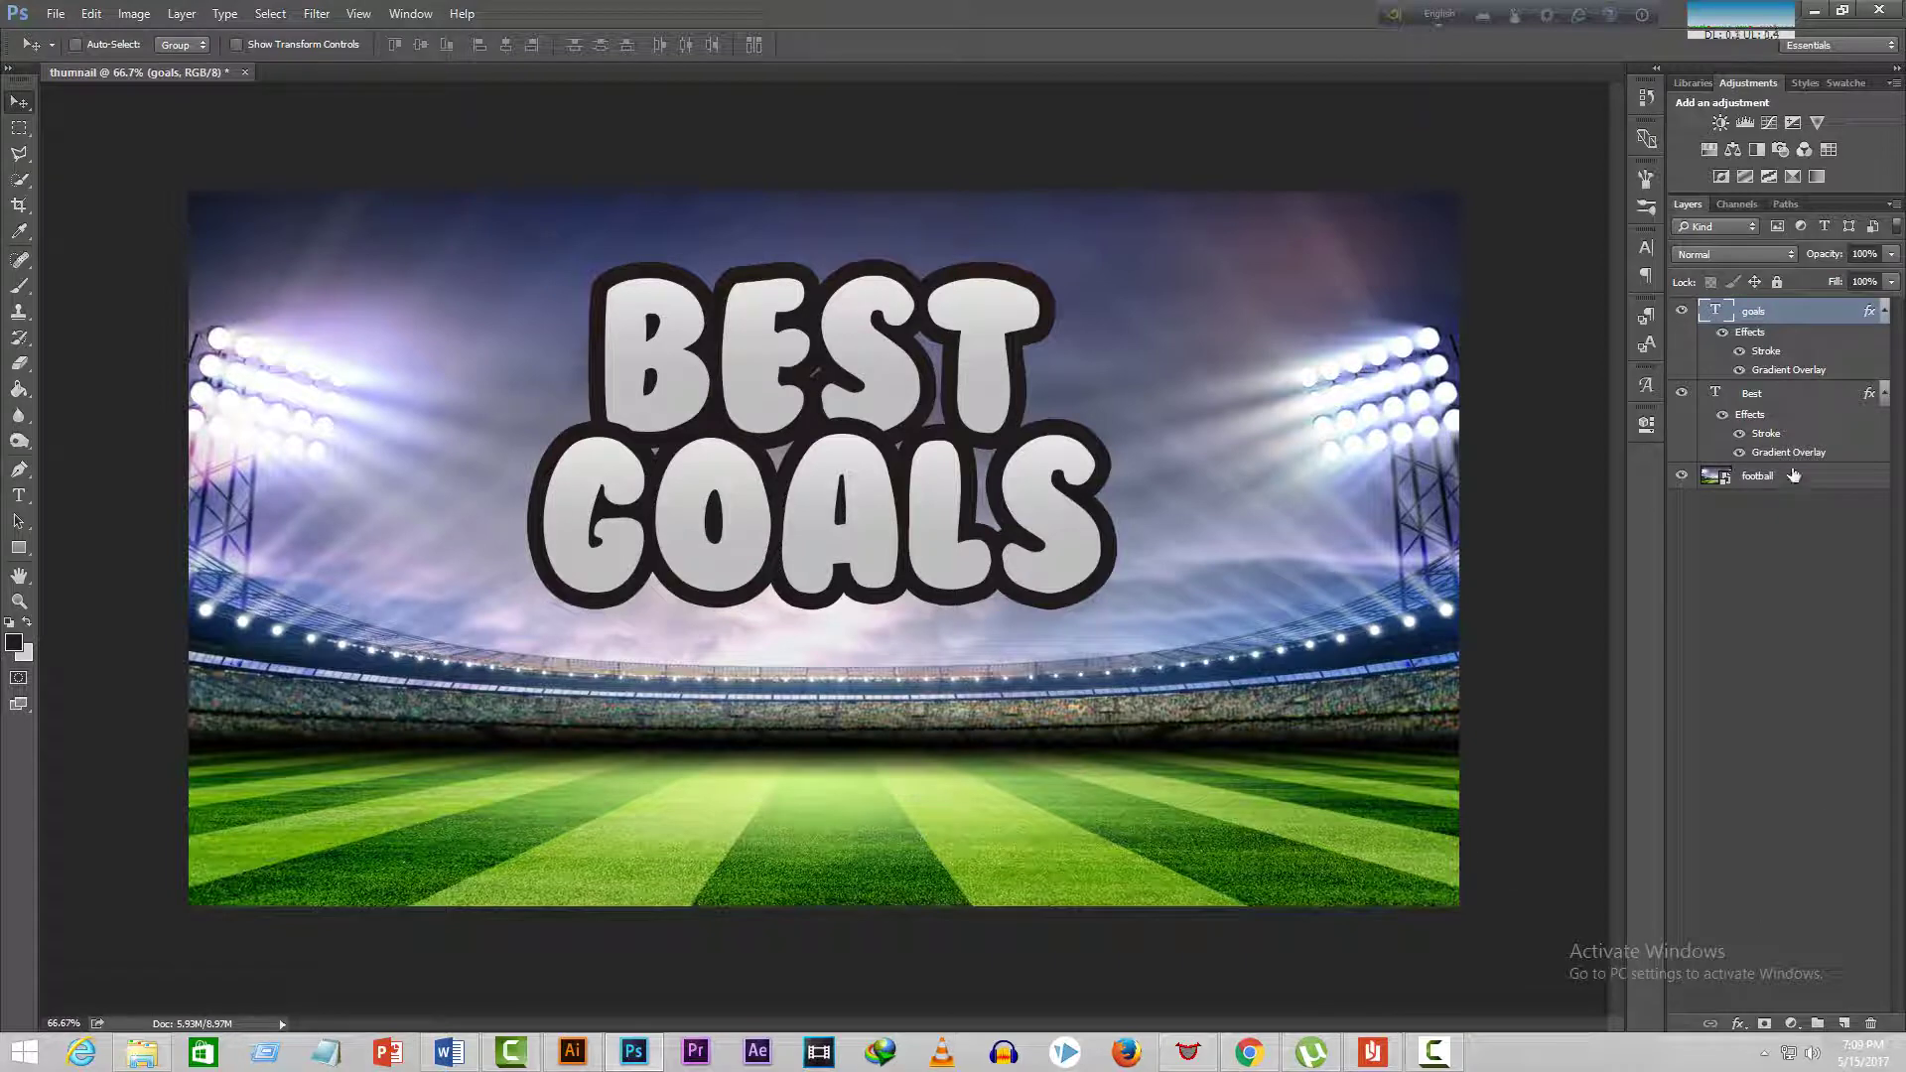
pyautogui.click(1794, 476)
pyautogui.click(1847, 1023)
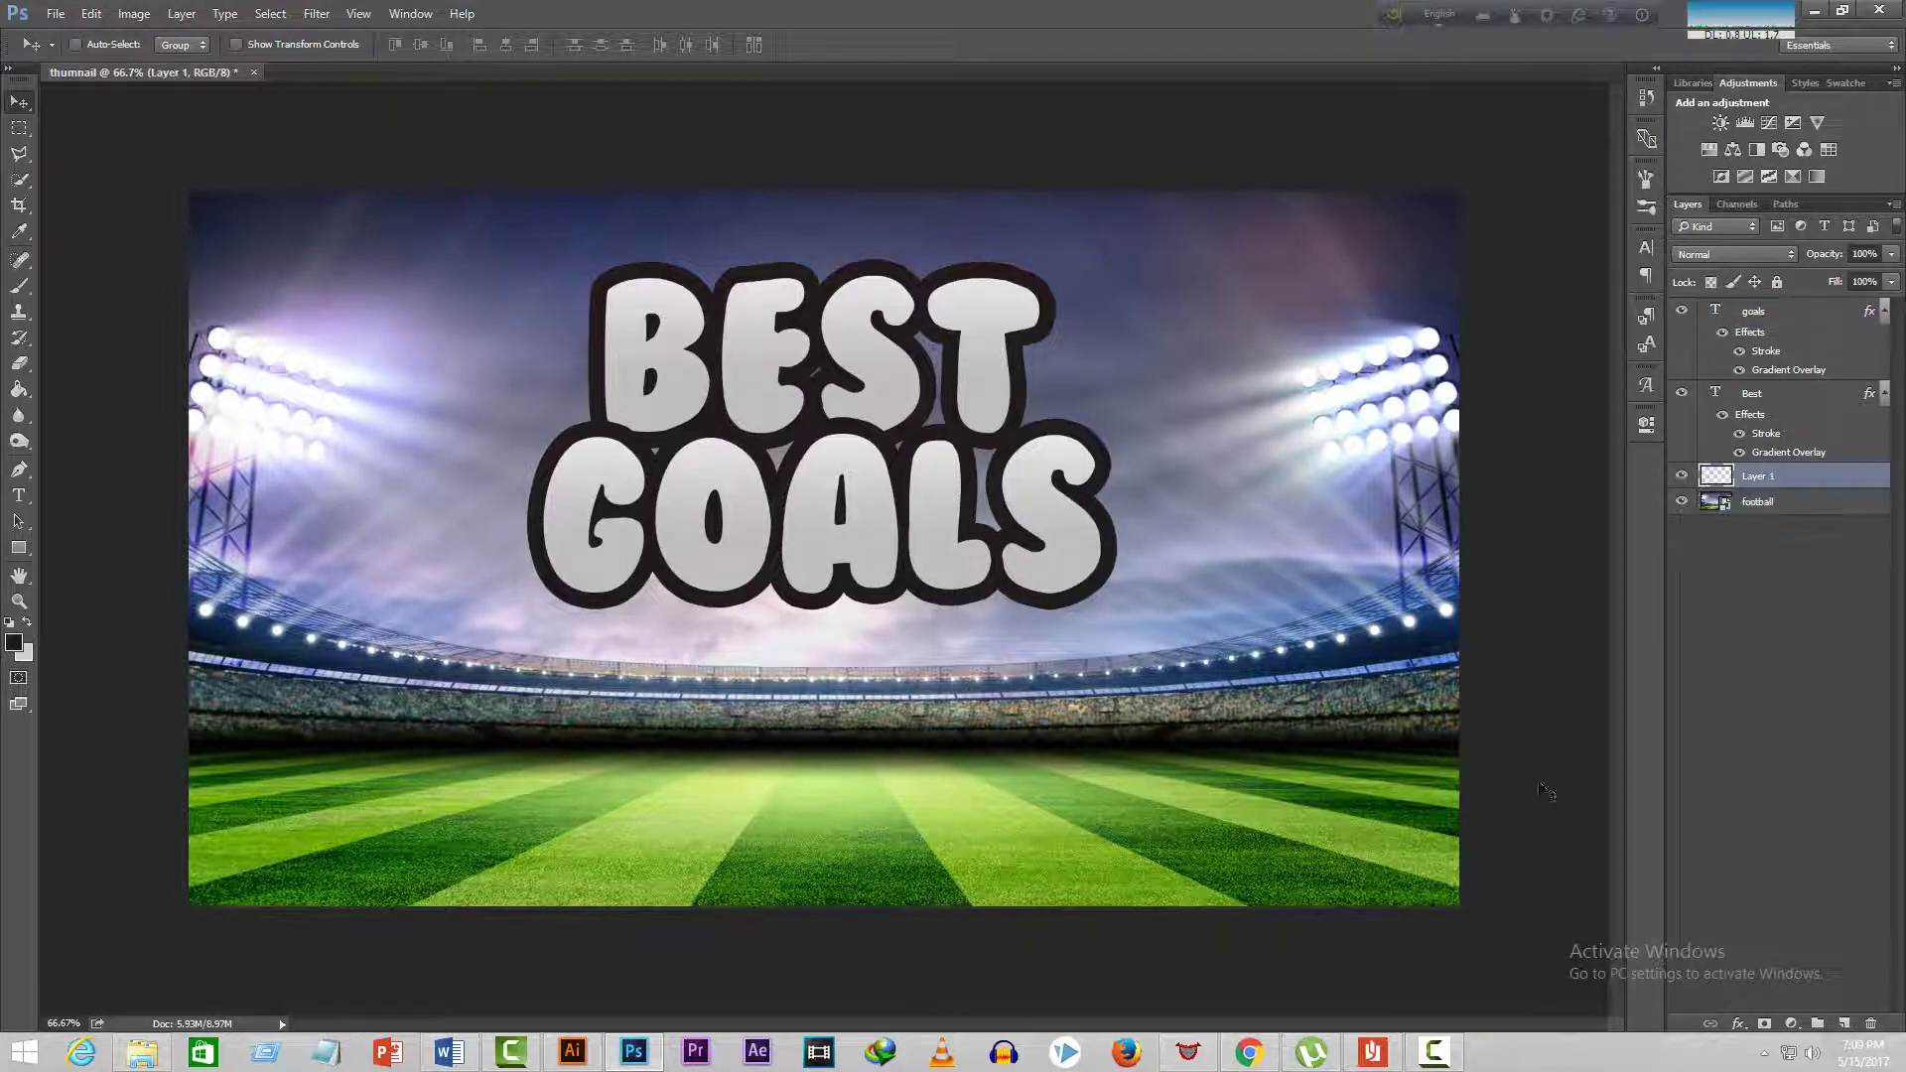
pyautogui.click(19, 285)
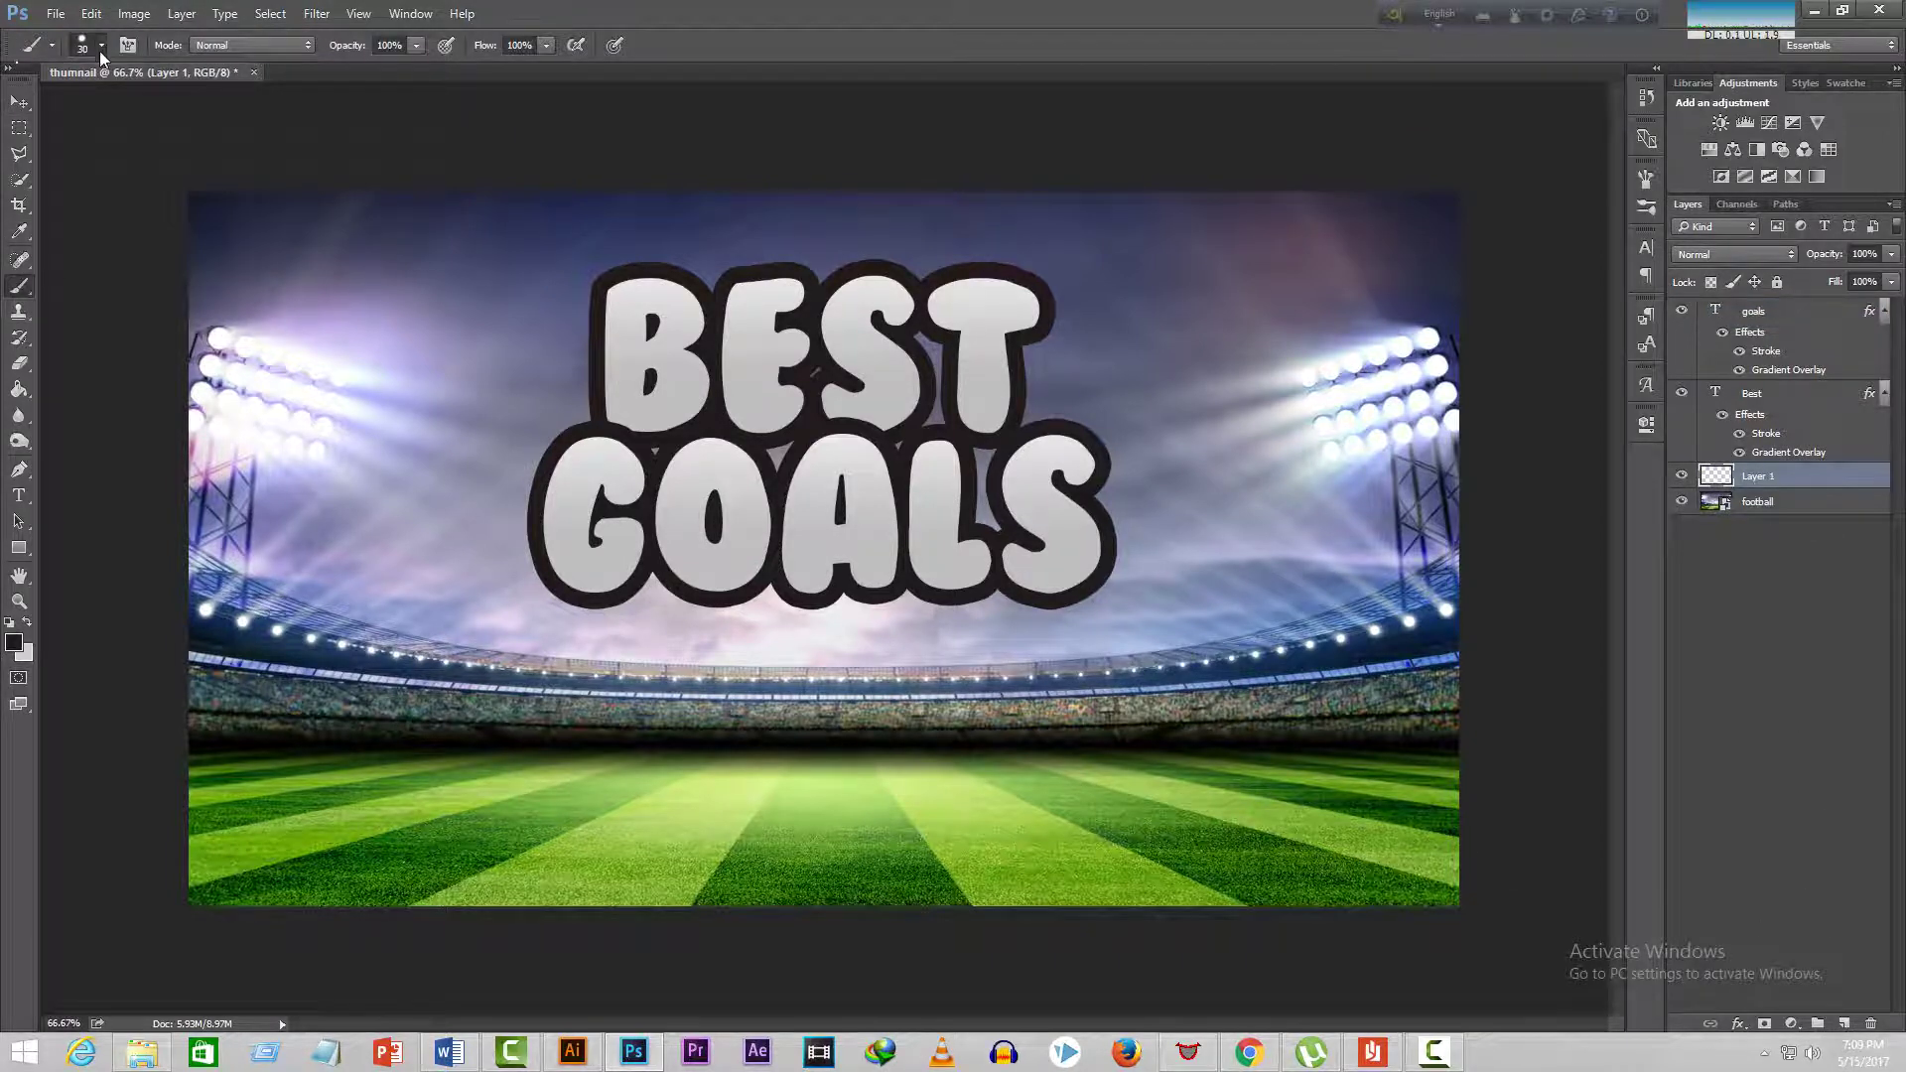
# - Set a dark near-black foreground colour and paint into the gap between BEST and GOALS
pyautogui.click(100, 46)
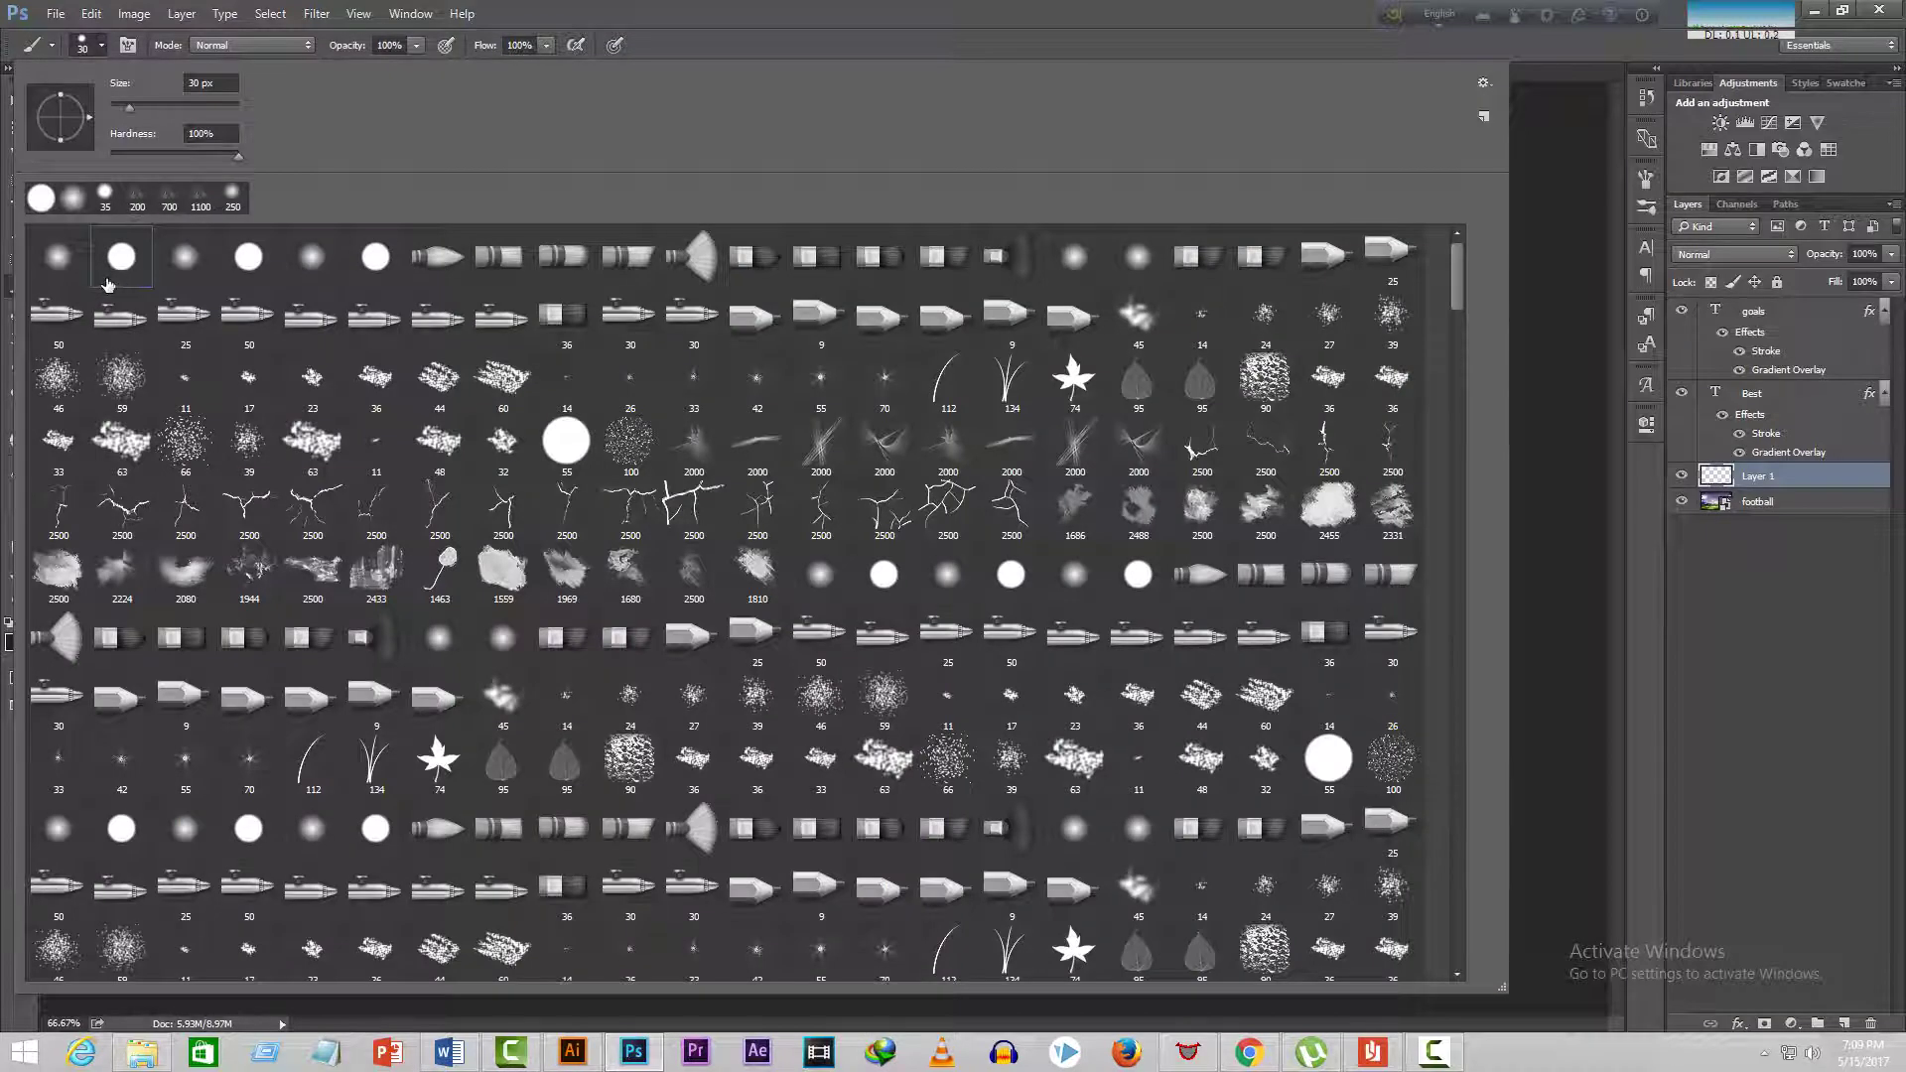
pyautogui.click(100, 47)
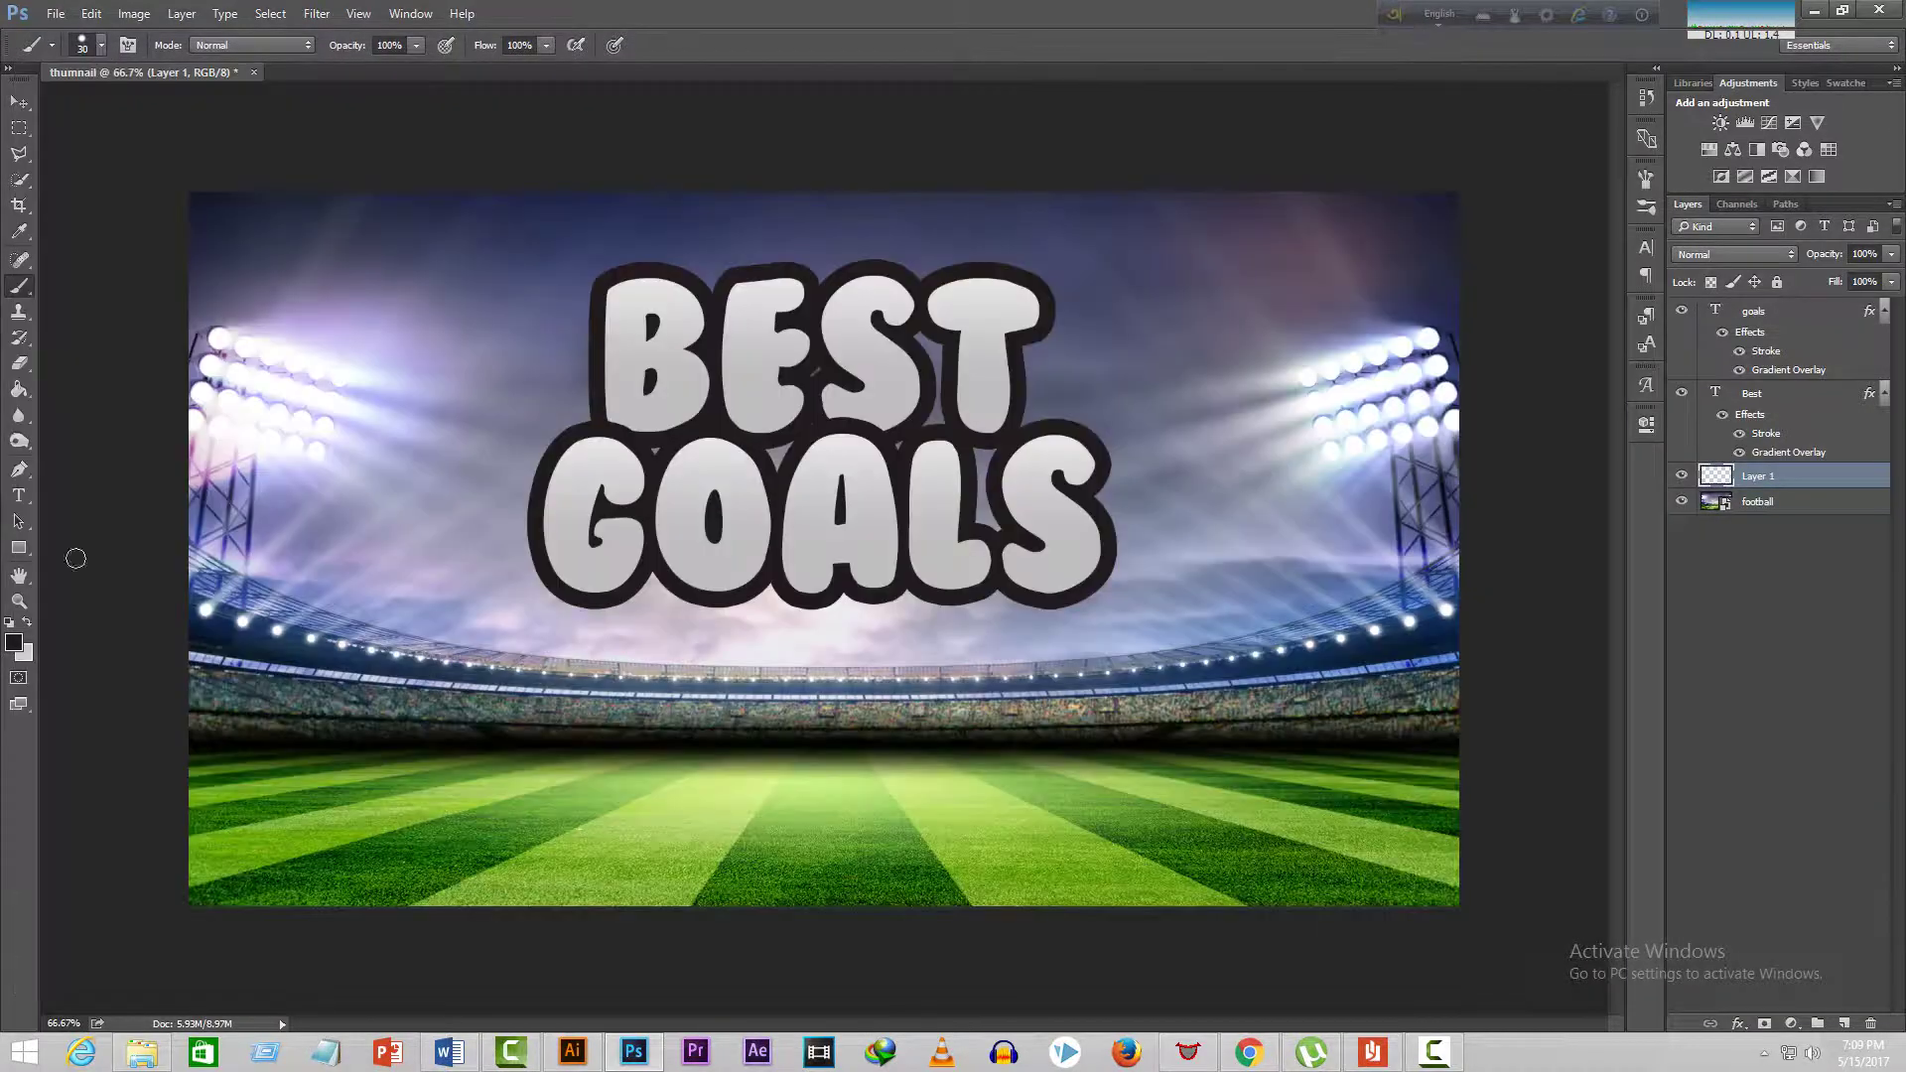
pyautogui.click(16, 645)
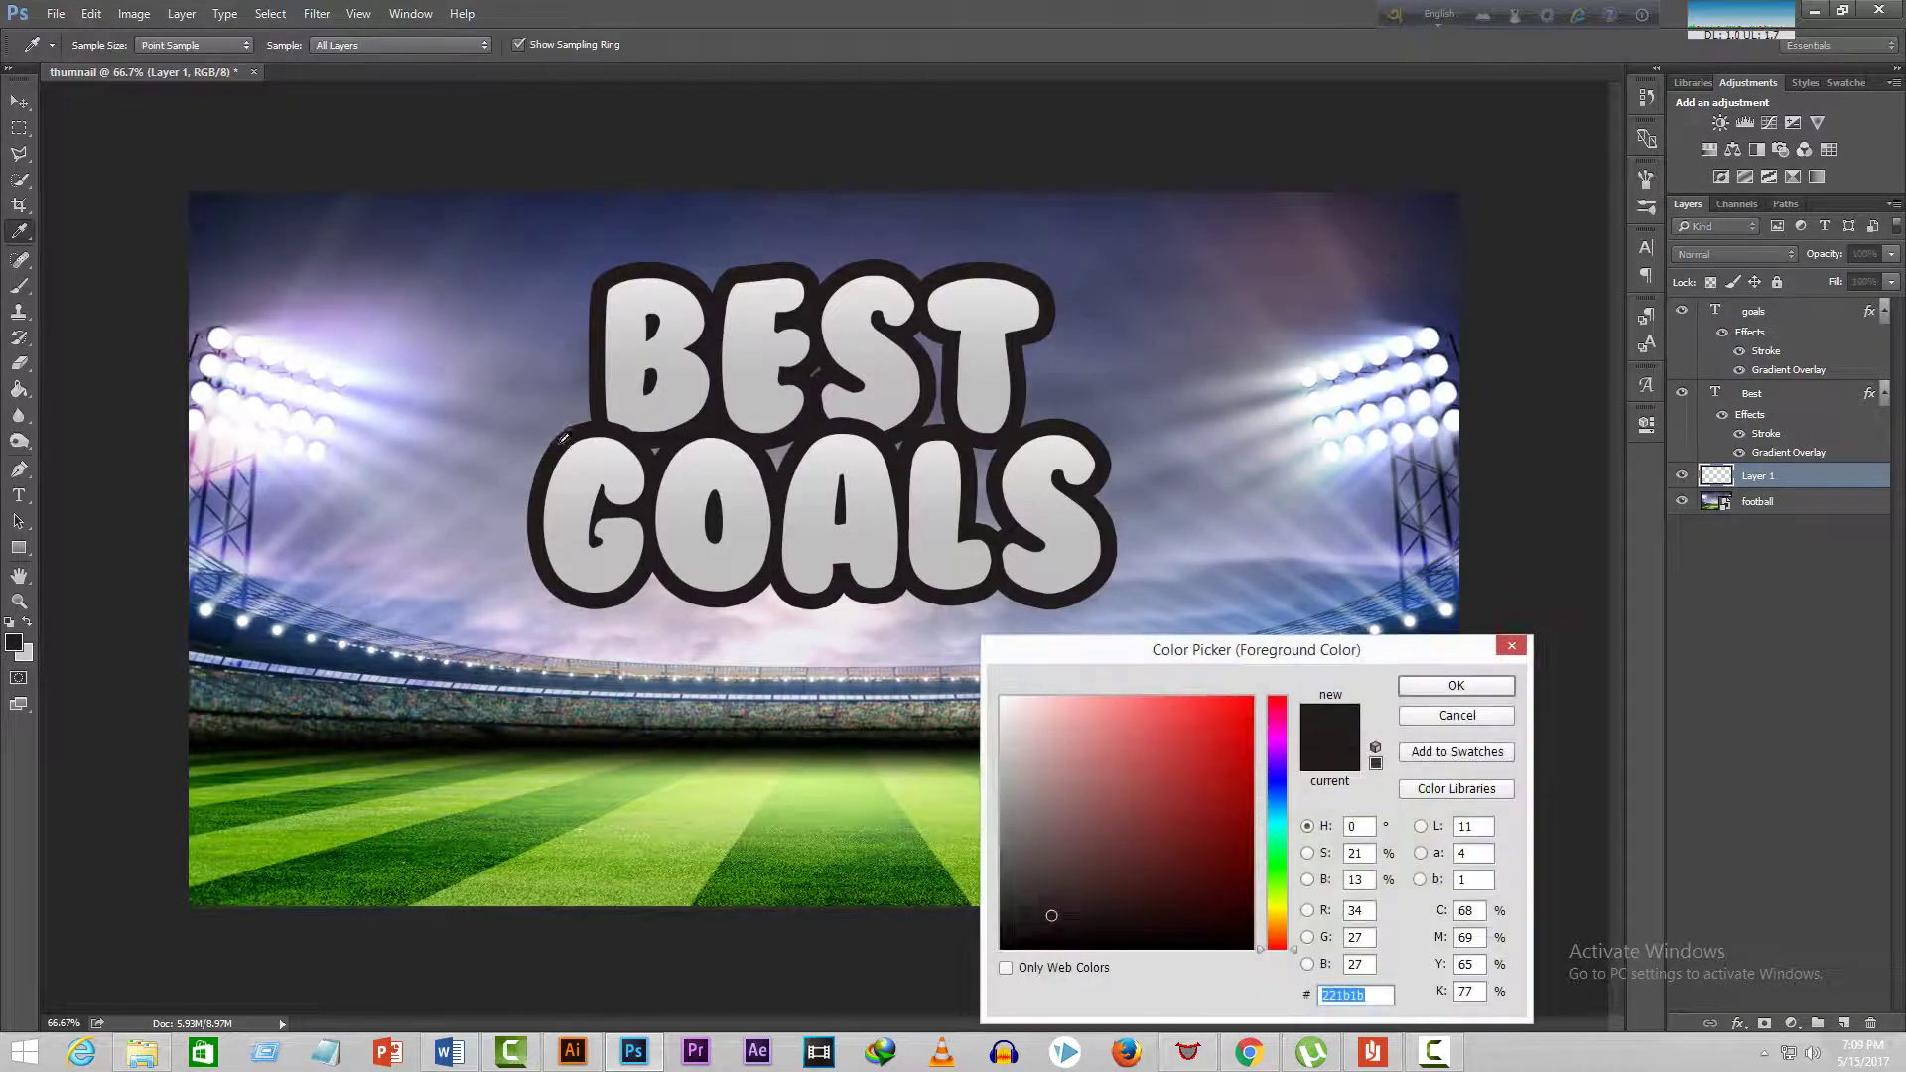
pyautogui.click(1457, 686)
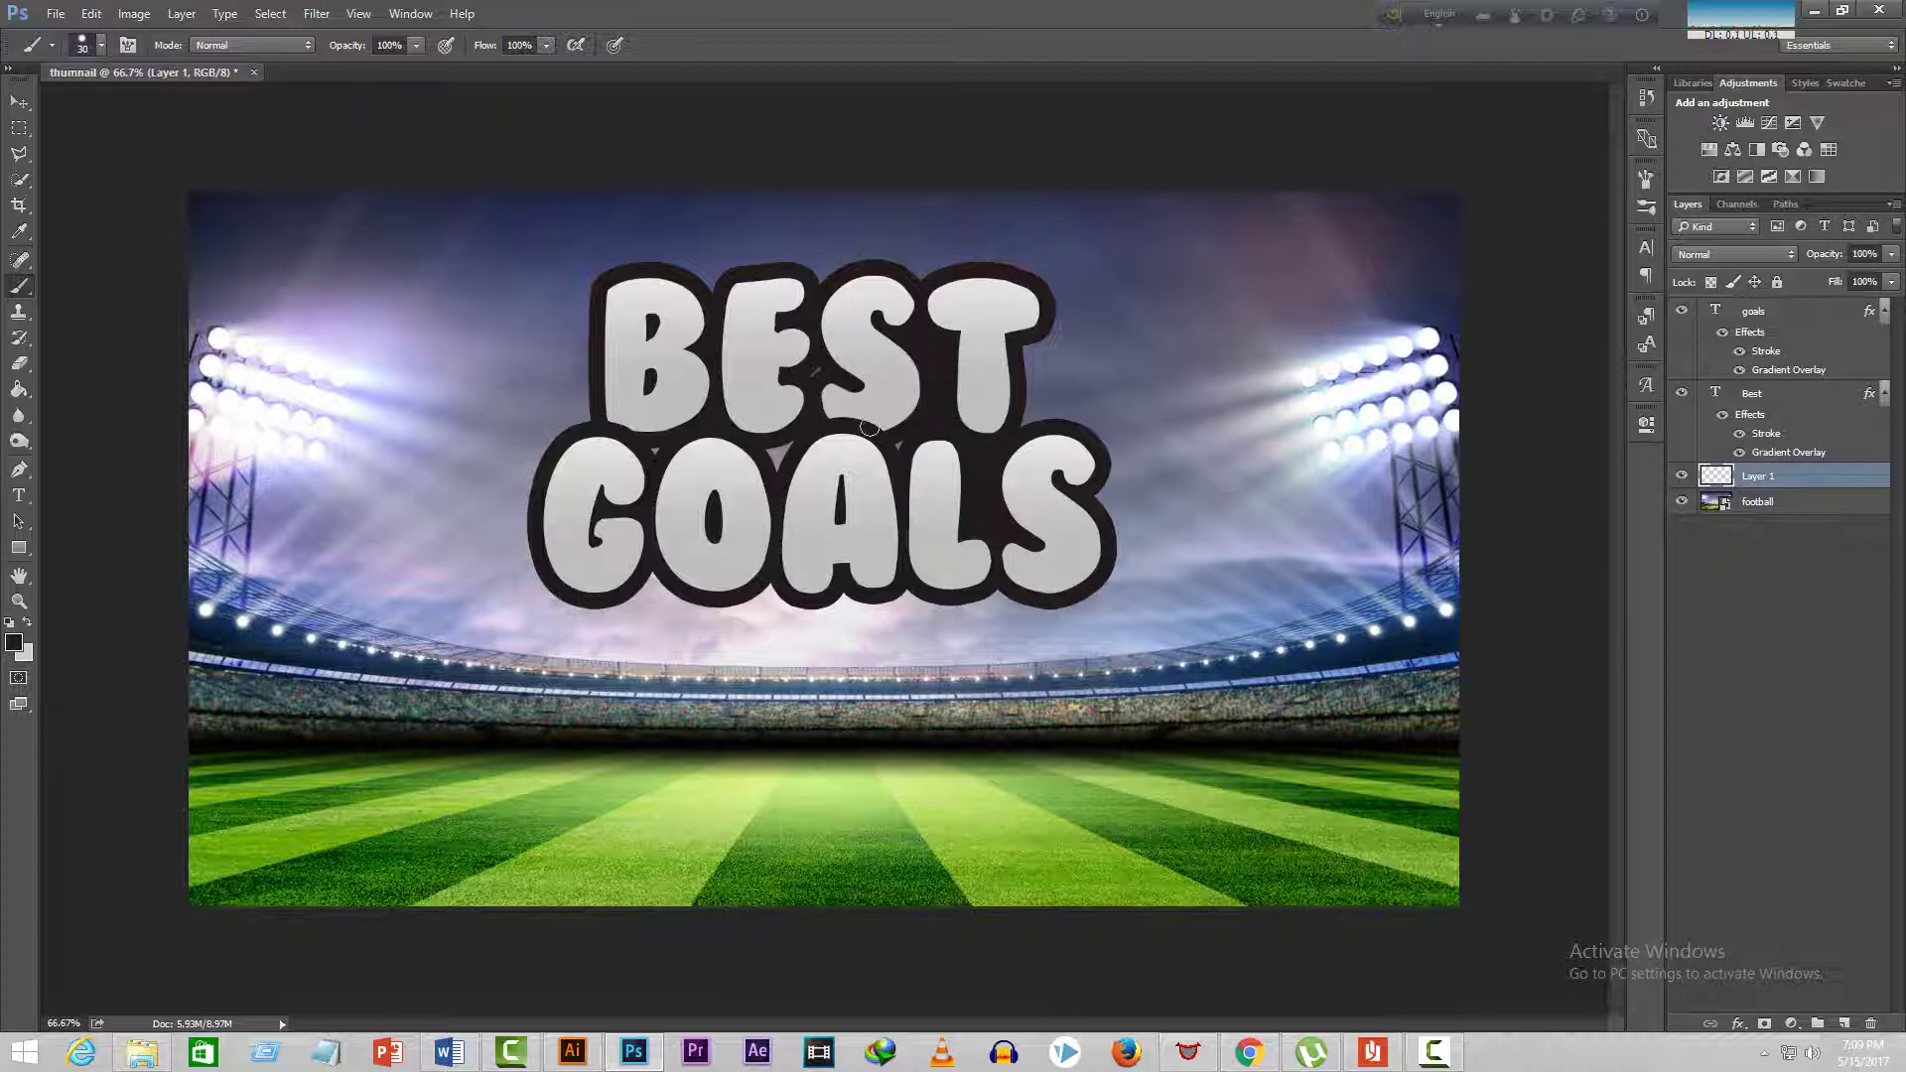
pyautogui.click(785, 434)
# - Add a new layer above GOALS and start a new 'OF 2016' text line on the field
pyautogui.click(20, 103)
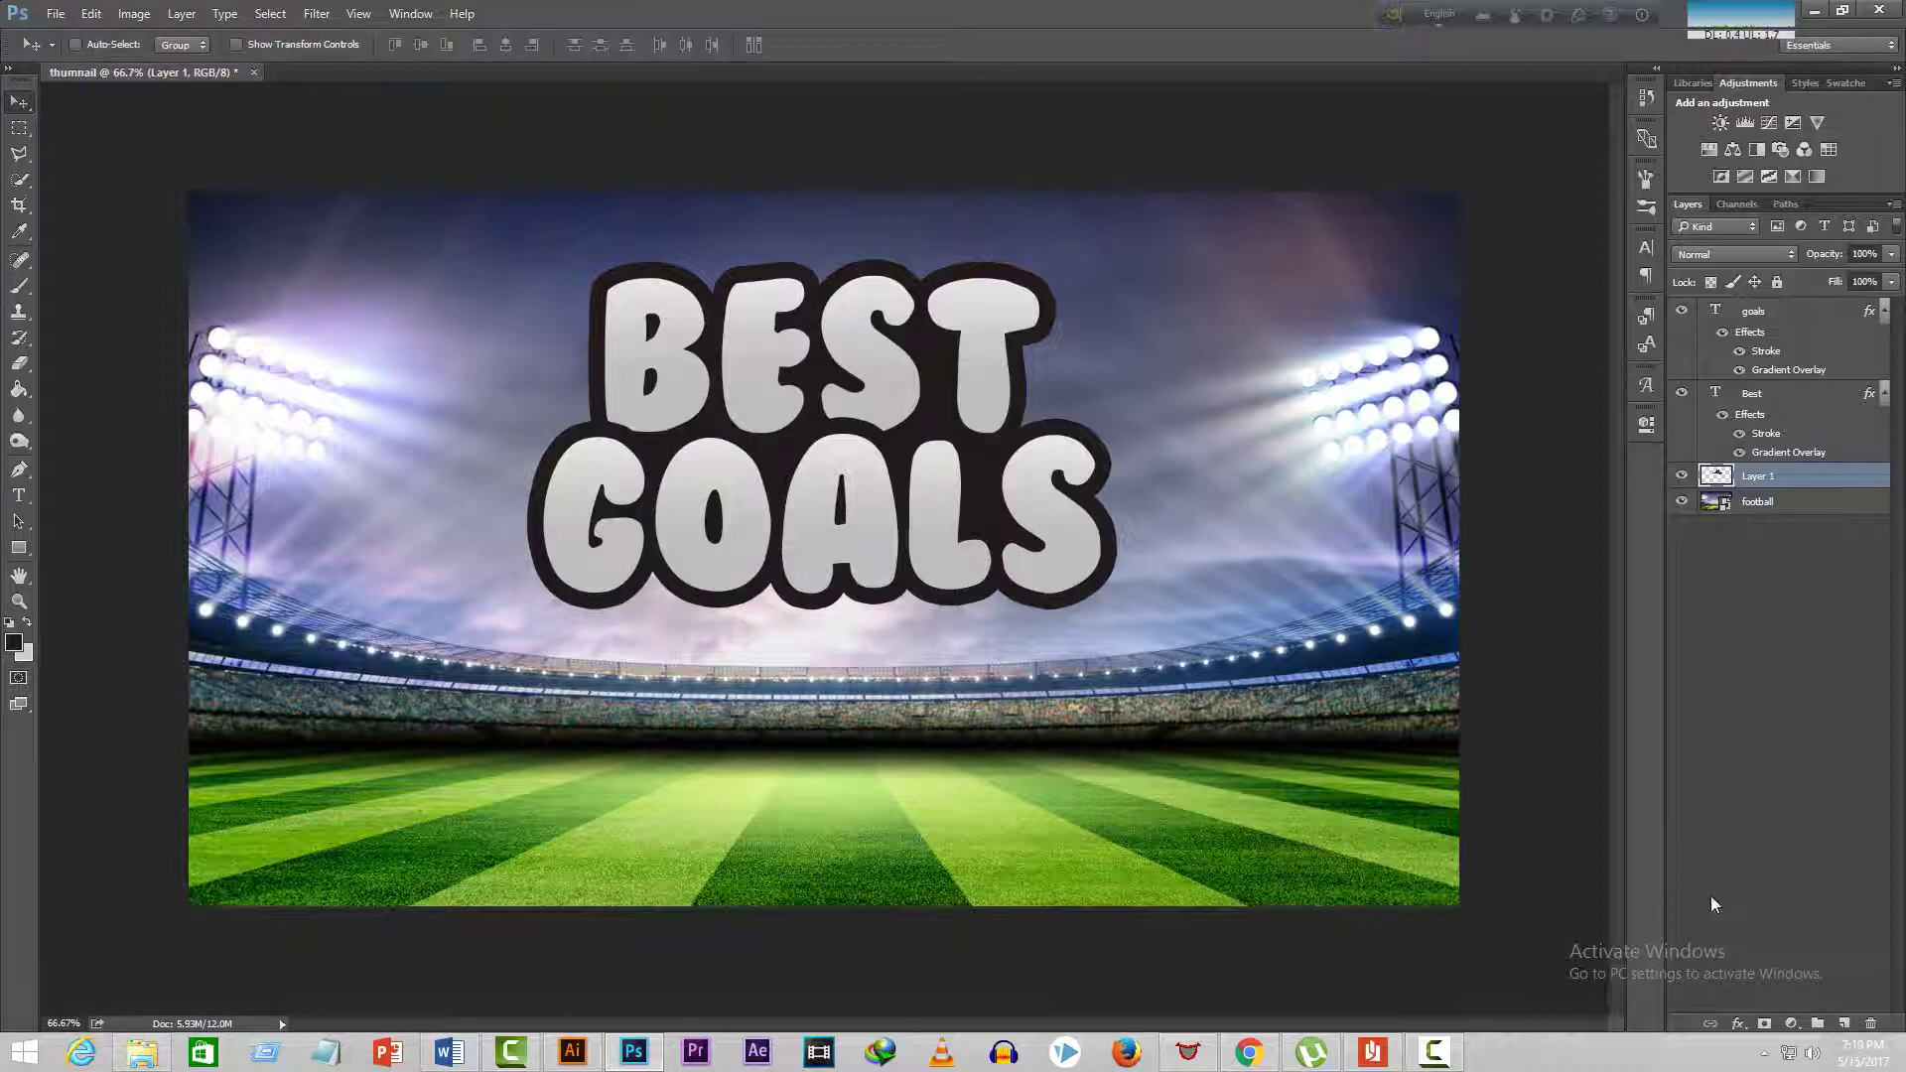
pyautogui.click(1779, 337)
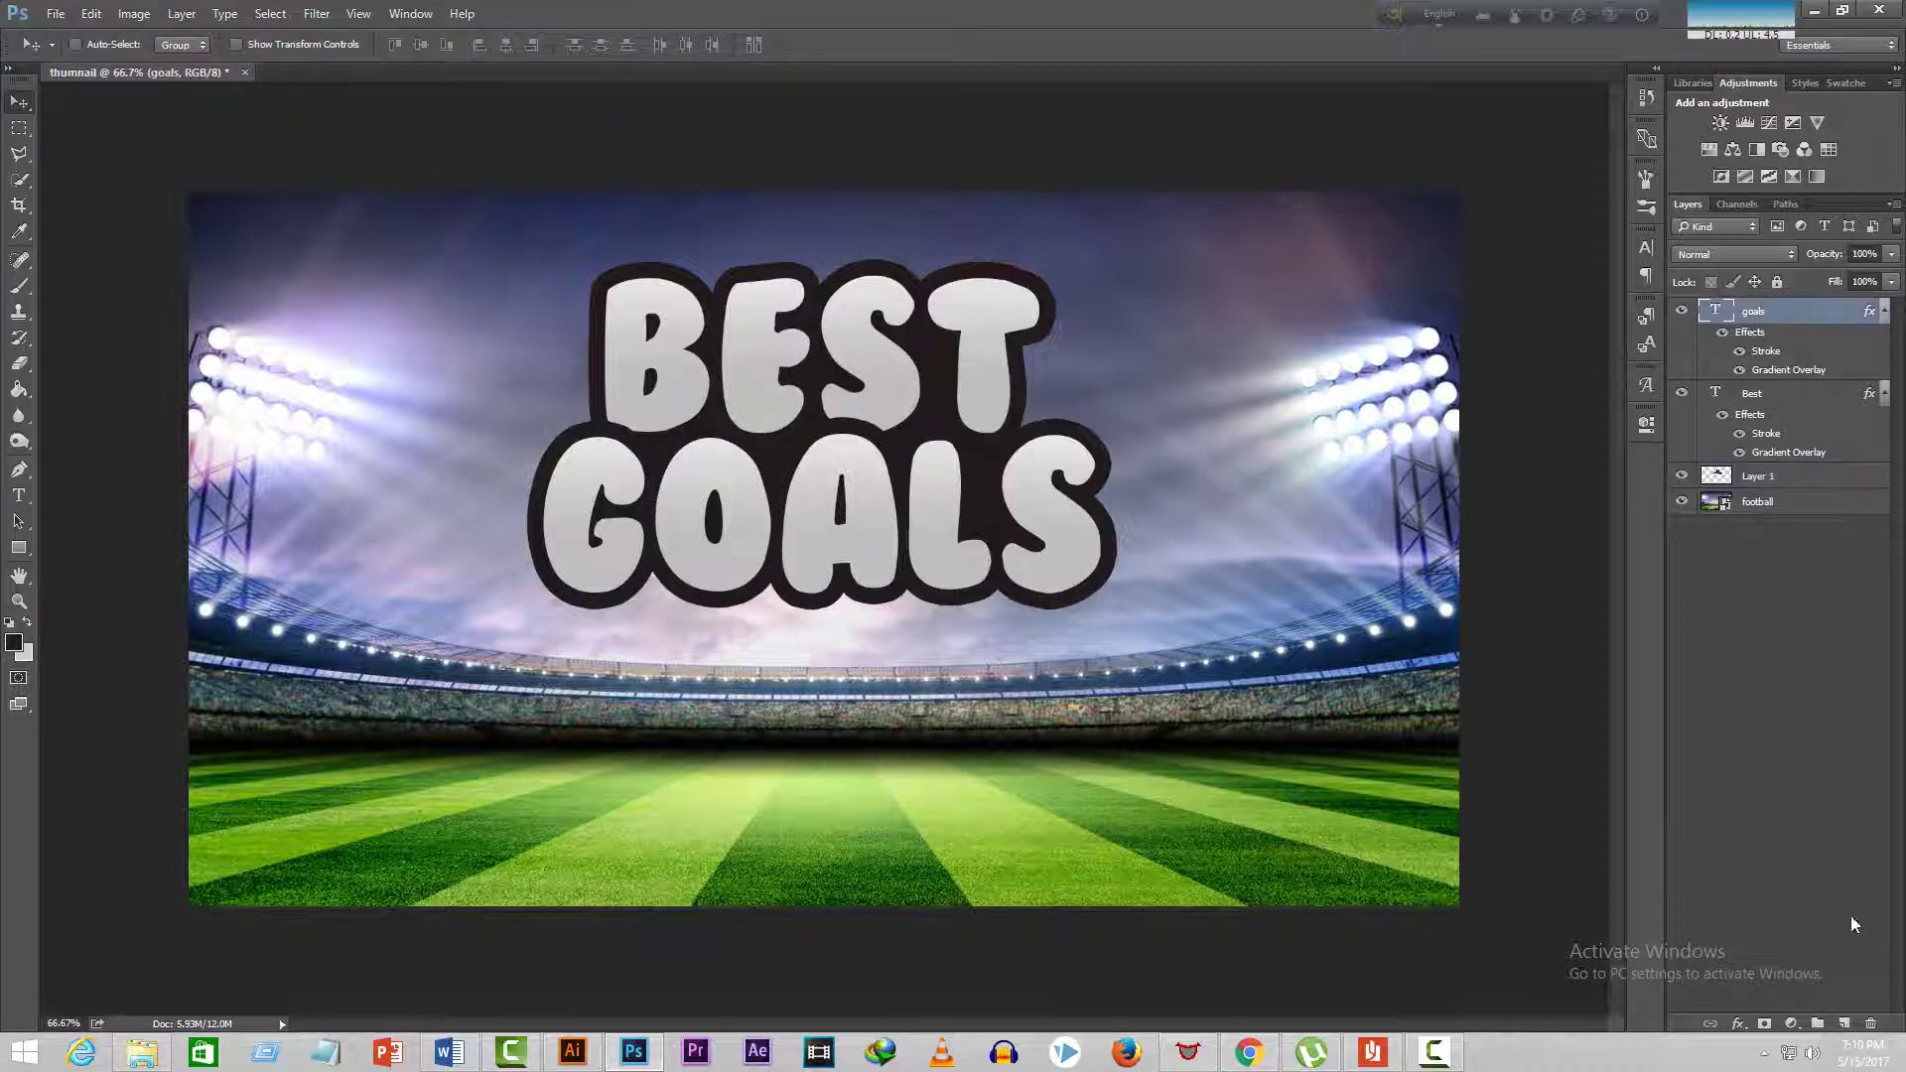
pyautogui.click(1847, 1021)
pyautogui.click(19, 496)
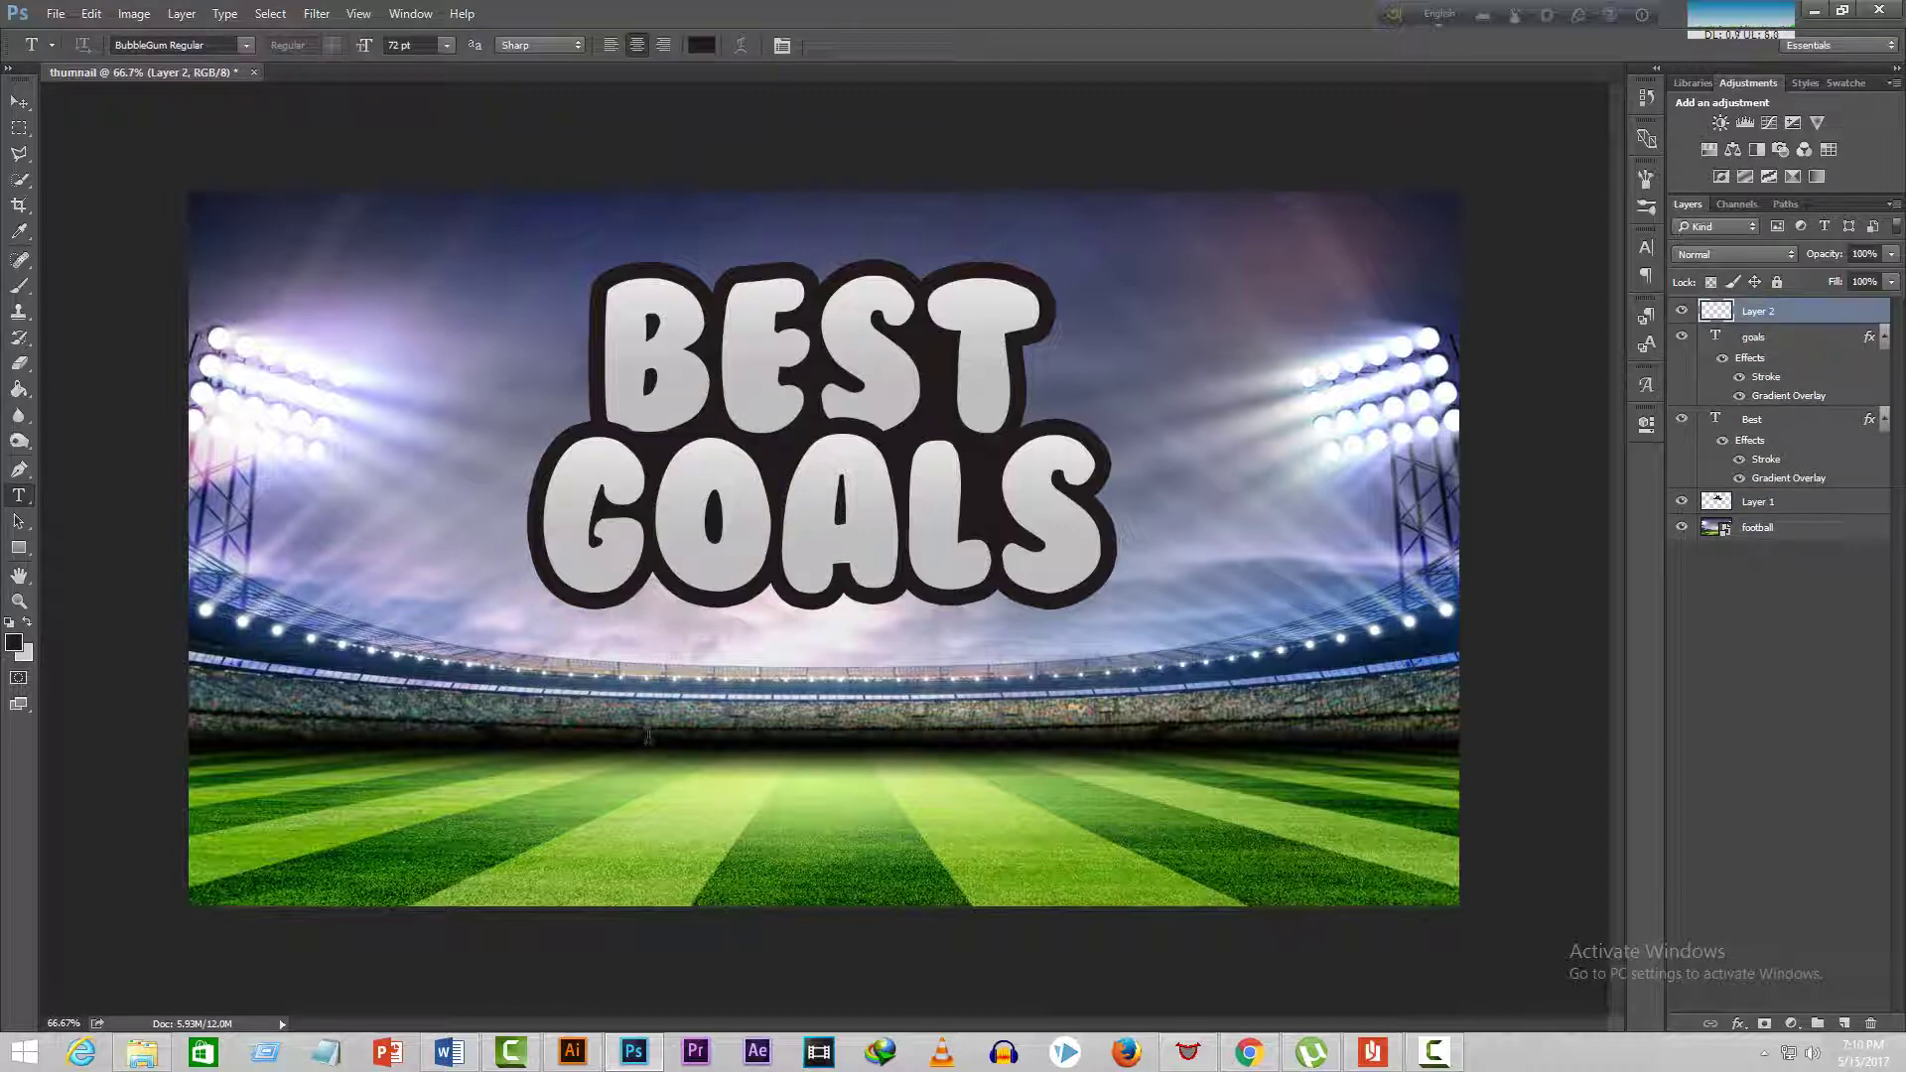
pyautogui.click(533, 742)
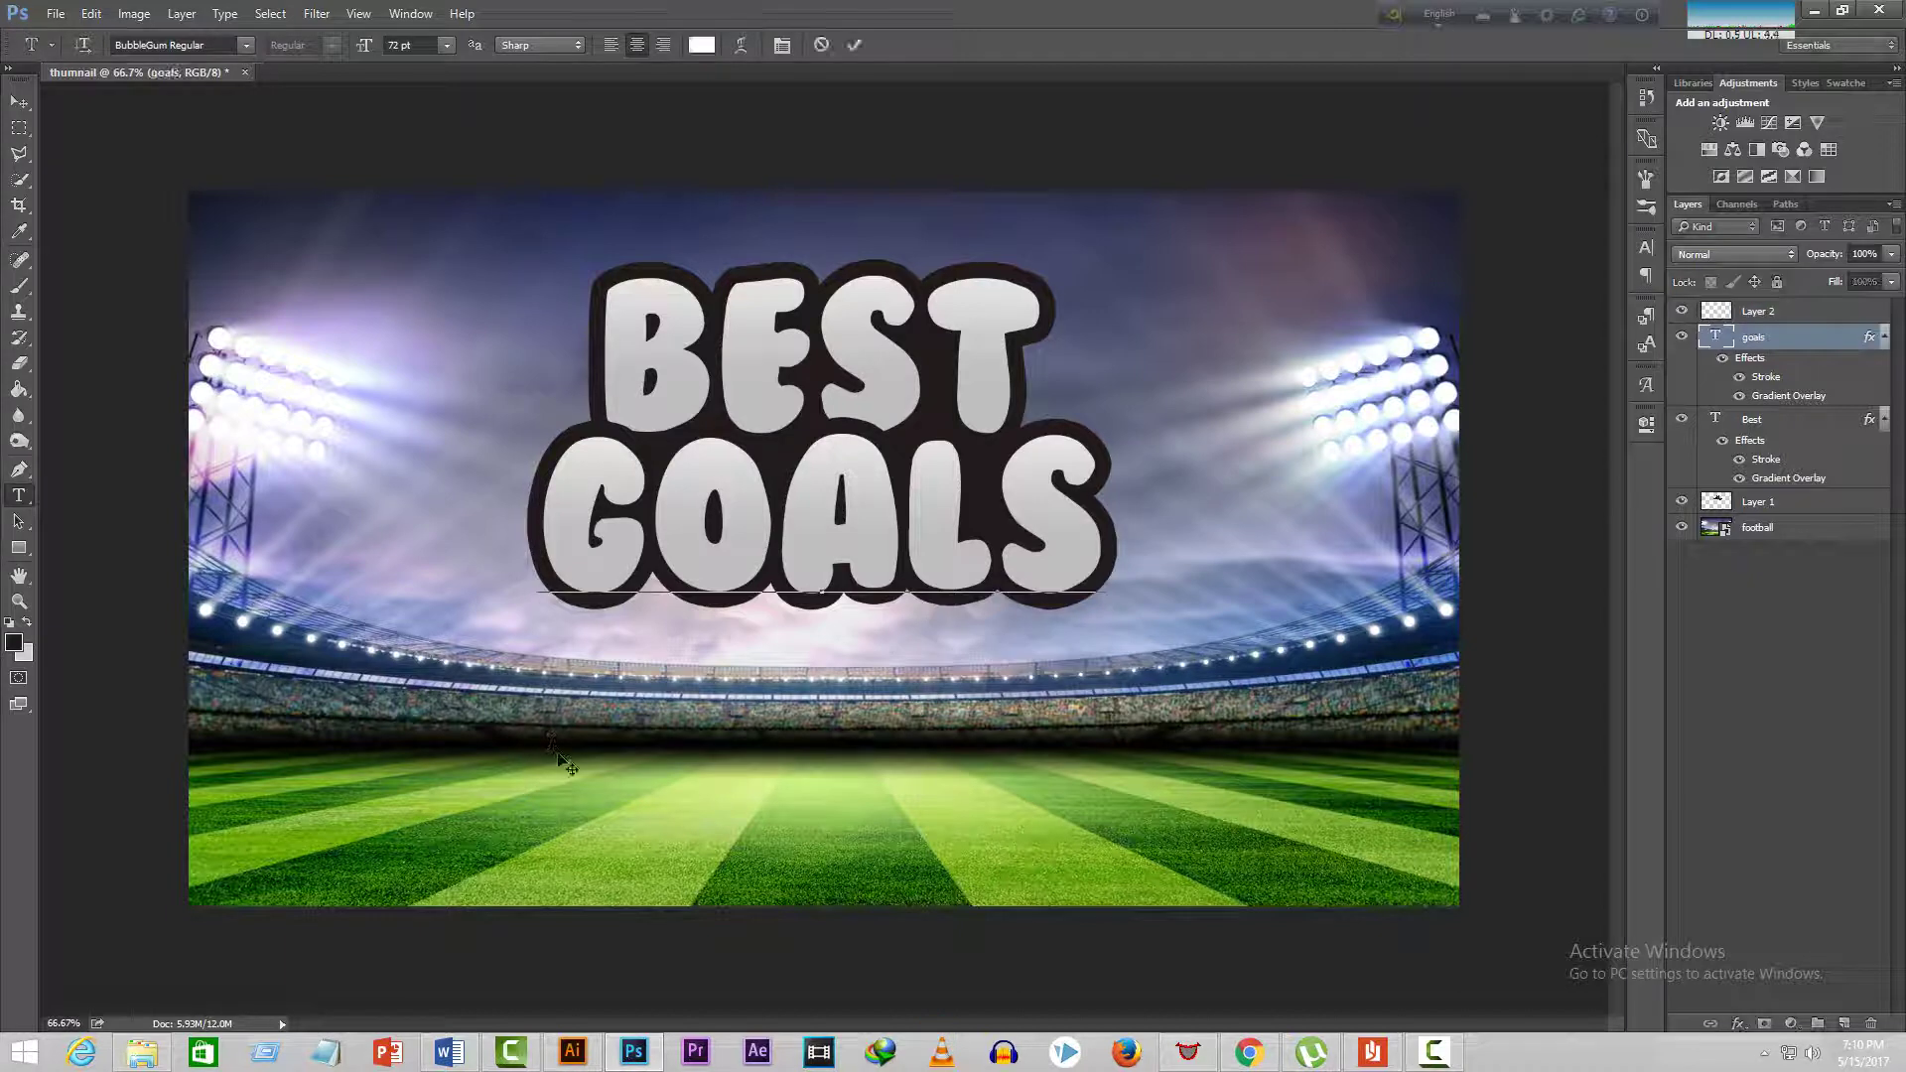
pyautogui.click(821, 44)
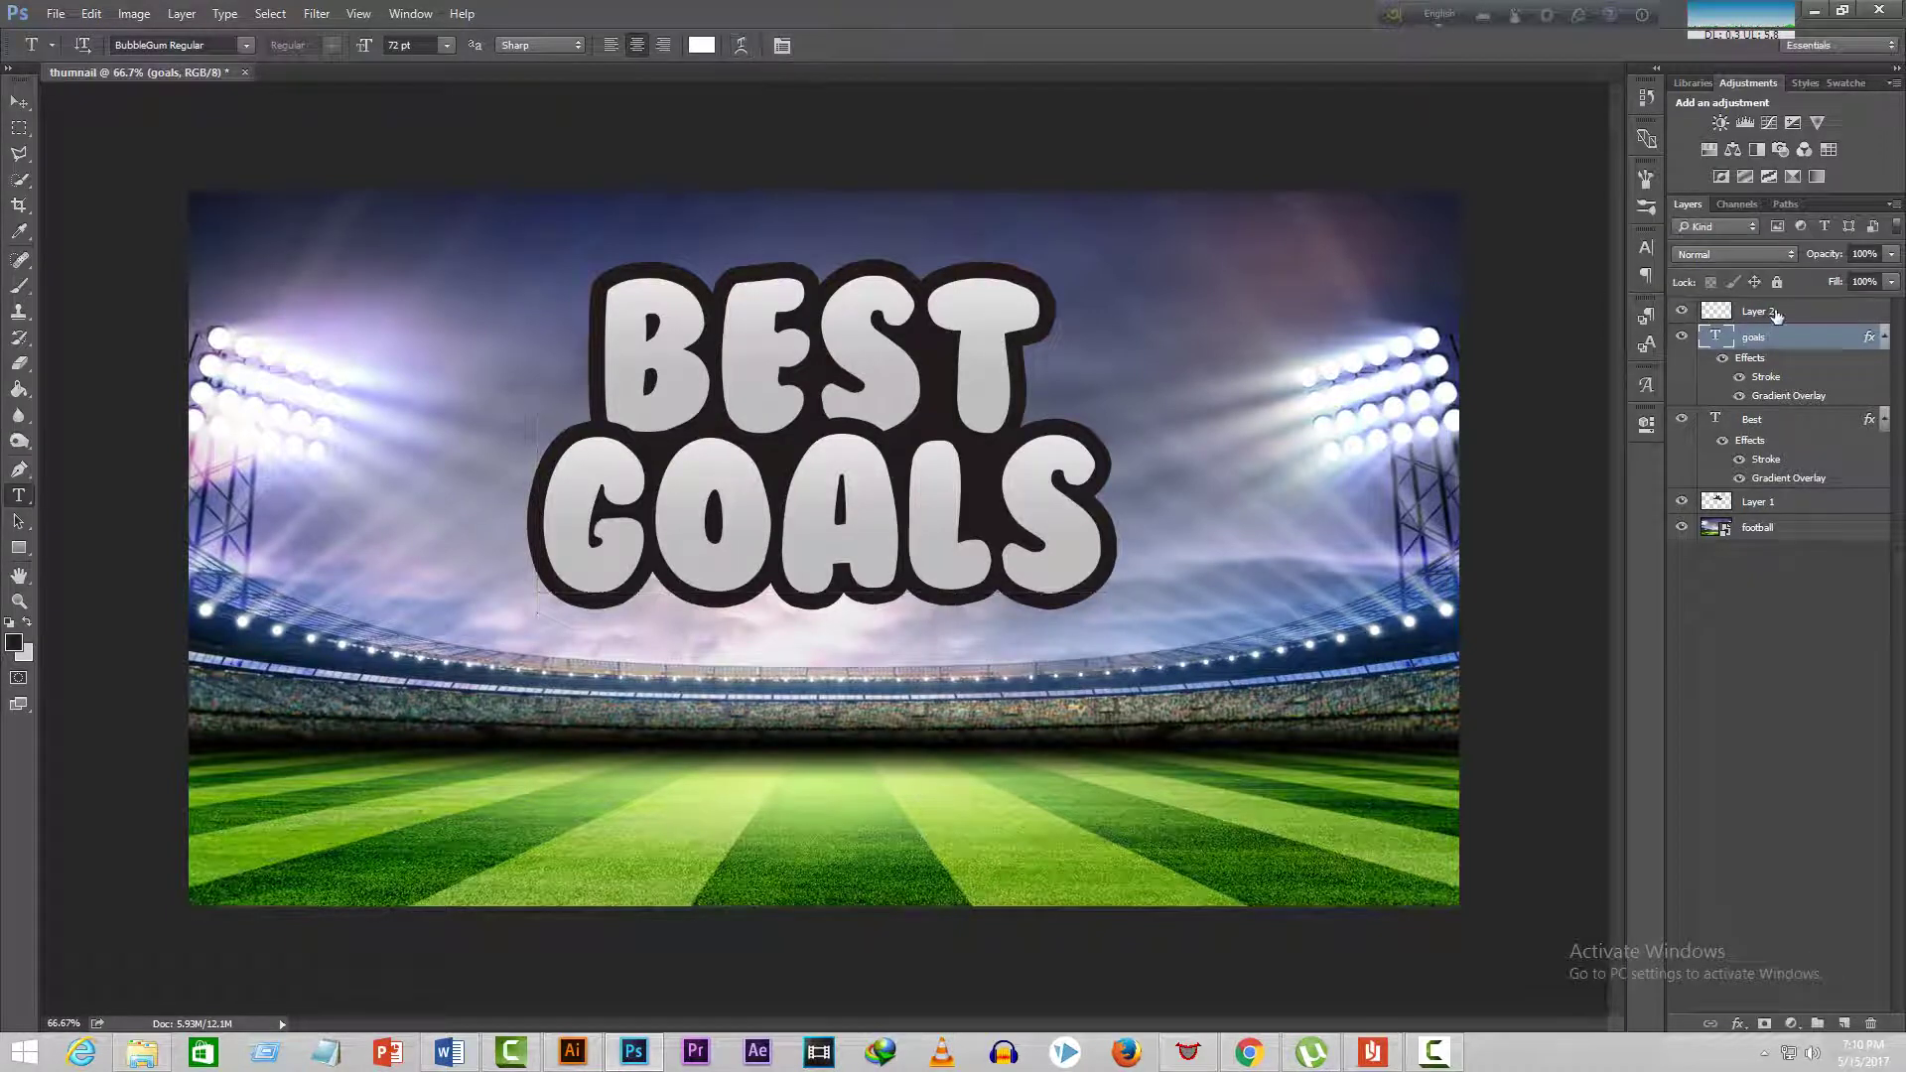
pyautogui.doubleClick(1717, 337)
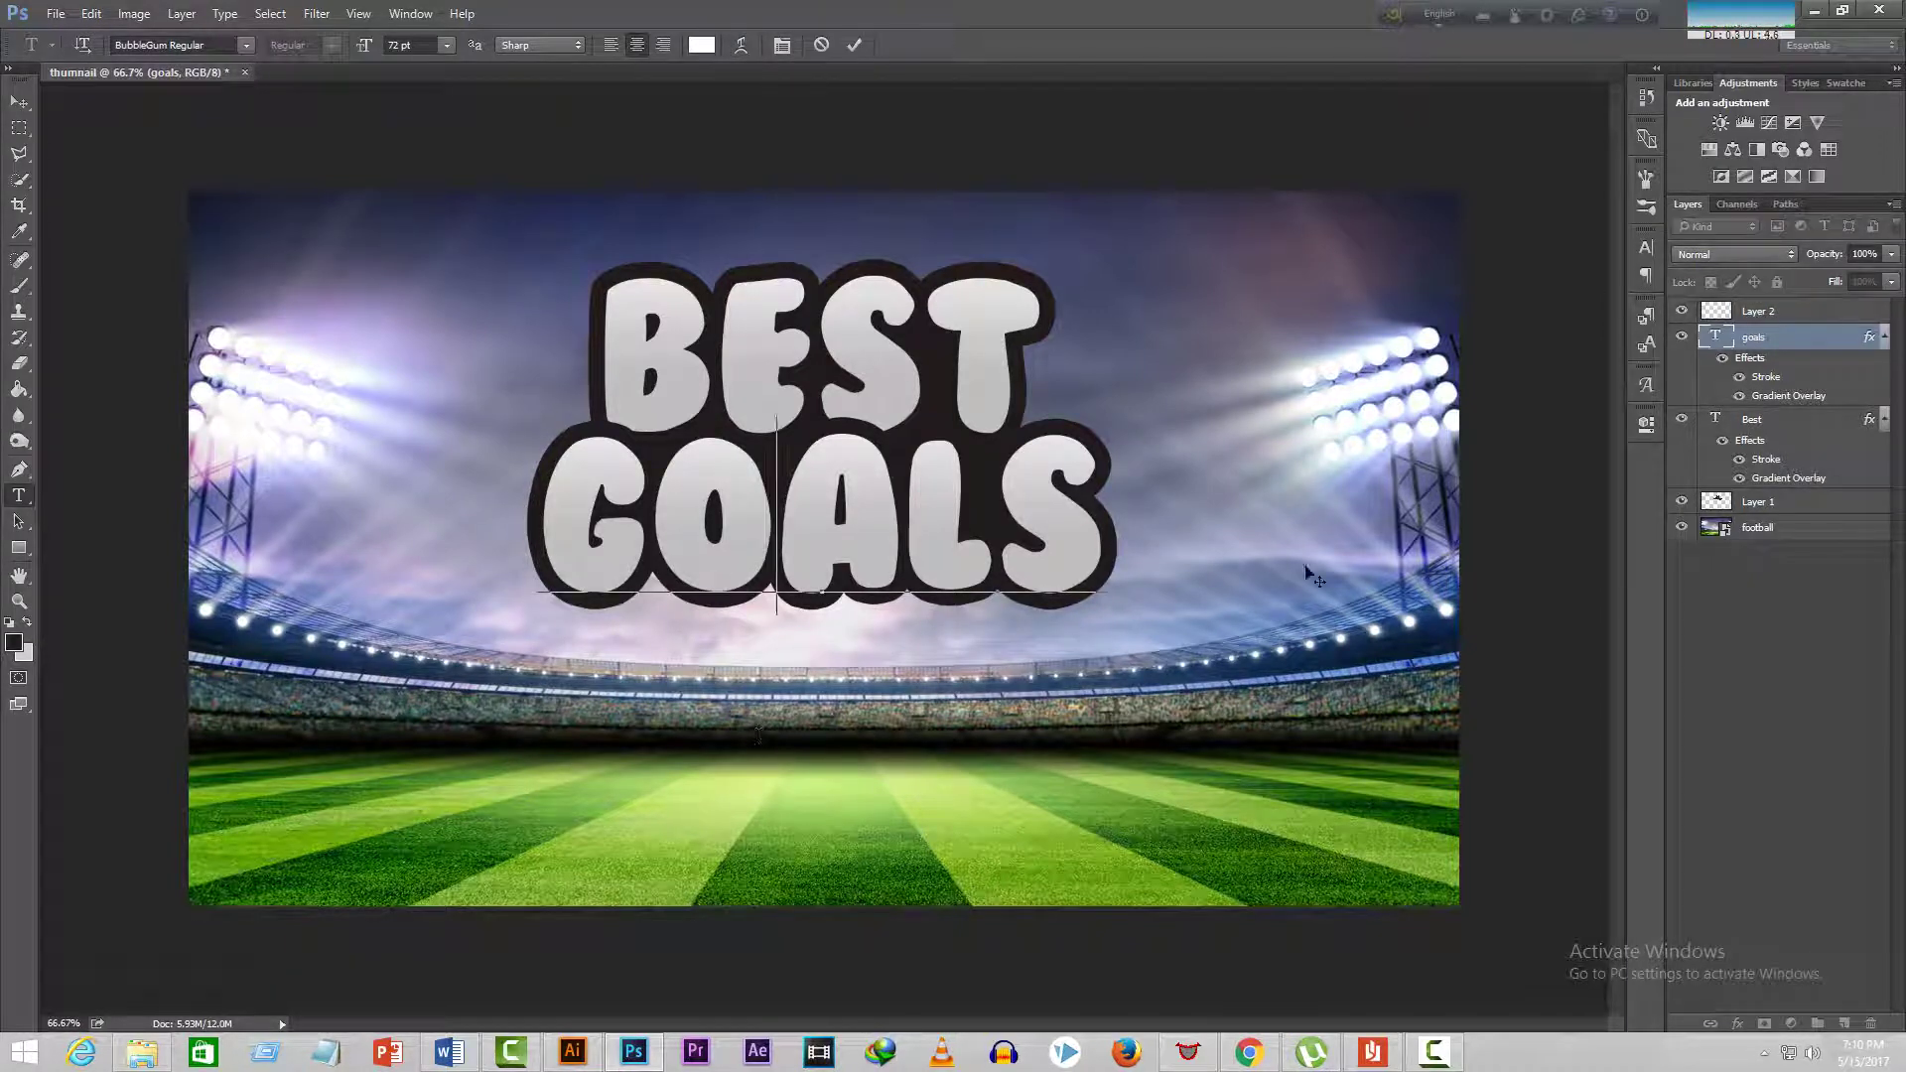
pyautogui.click(1766, 311)
pyautogui.click(770, 880)
pyautogui.write('OF')
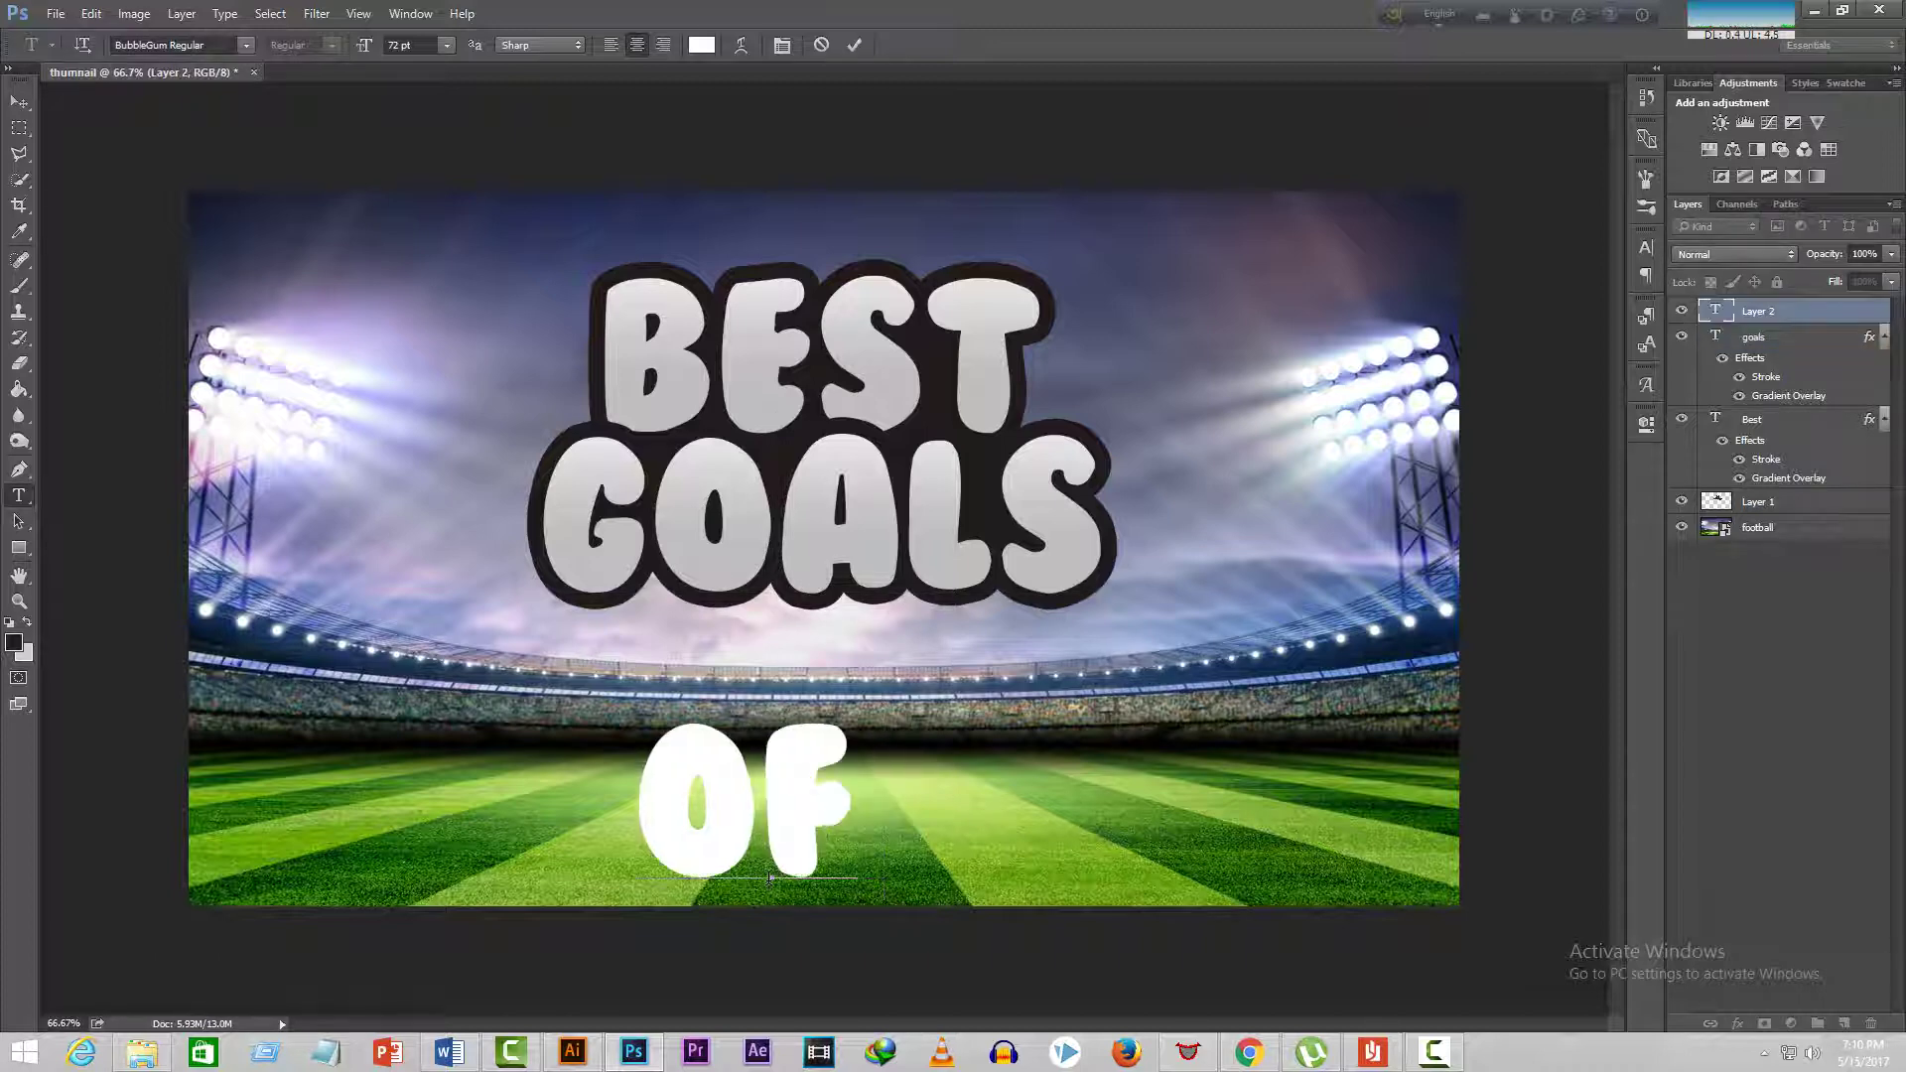
pyautogui.write(' 2-')
pyautogui.write('0')
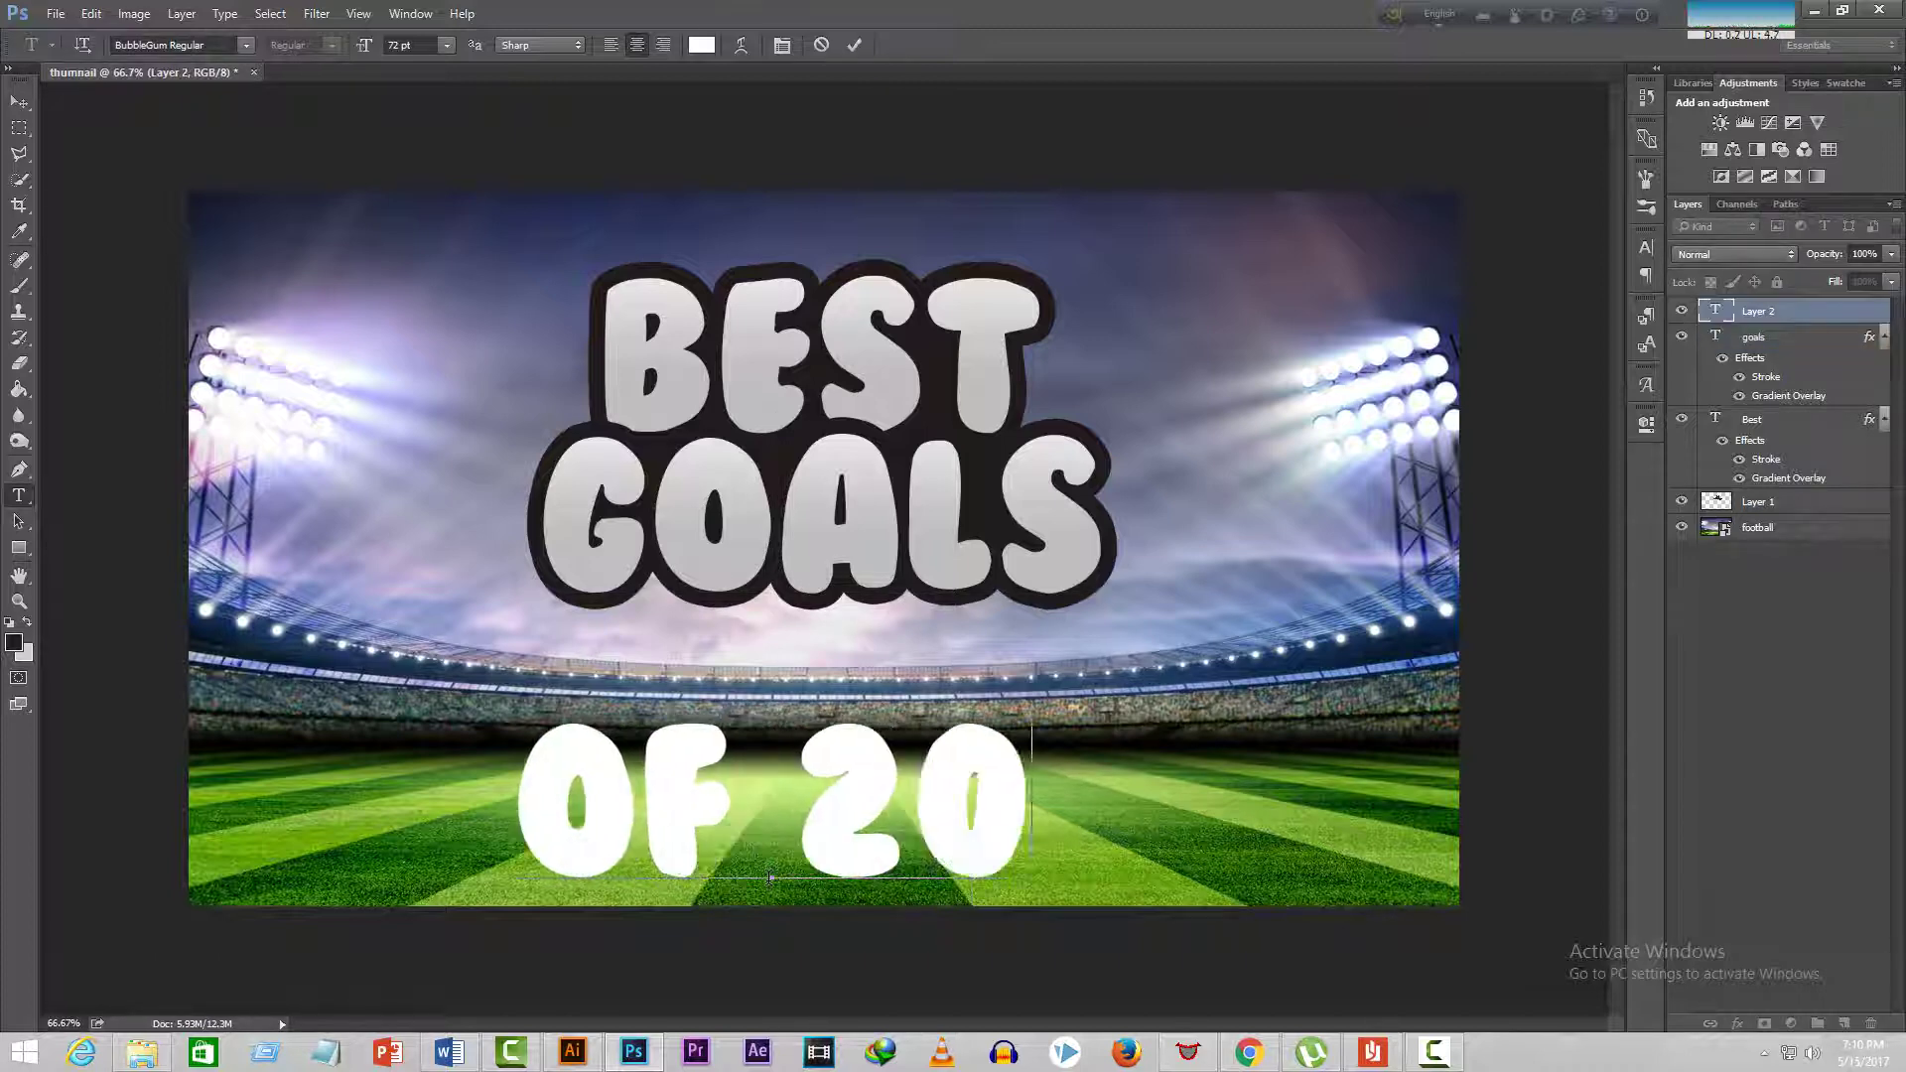
pyautogui.write('16')
# - Set the OF 2016 text to 18 pt in light blue #879ff8
pyautogui.moveTo(1119, 831); pyautogui.dragTo(195, 800)
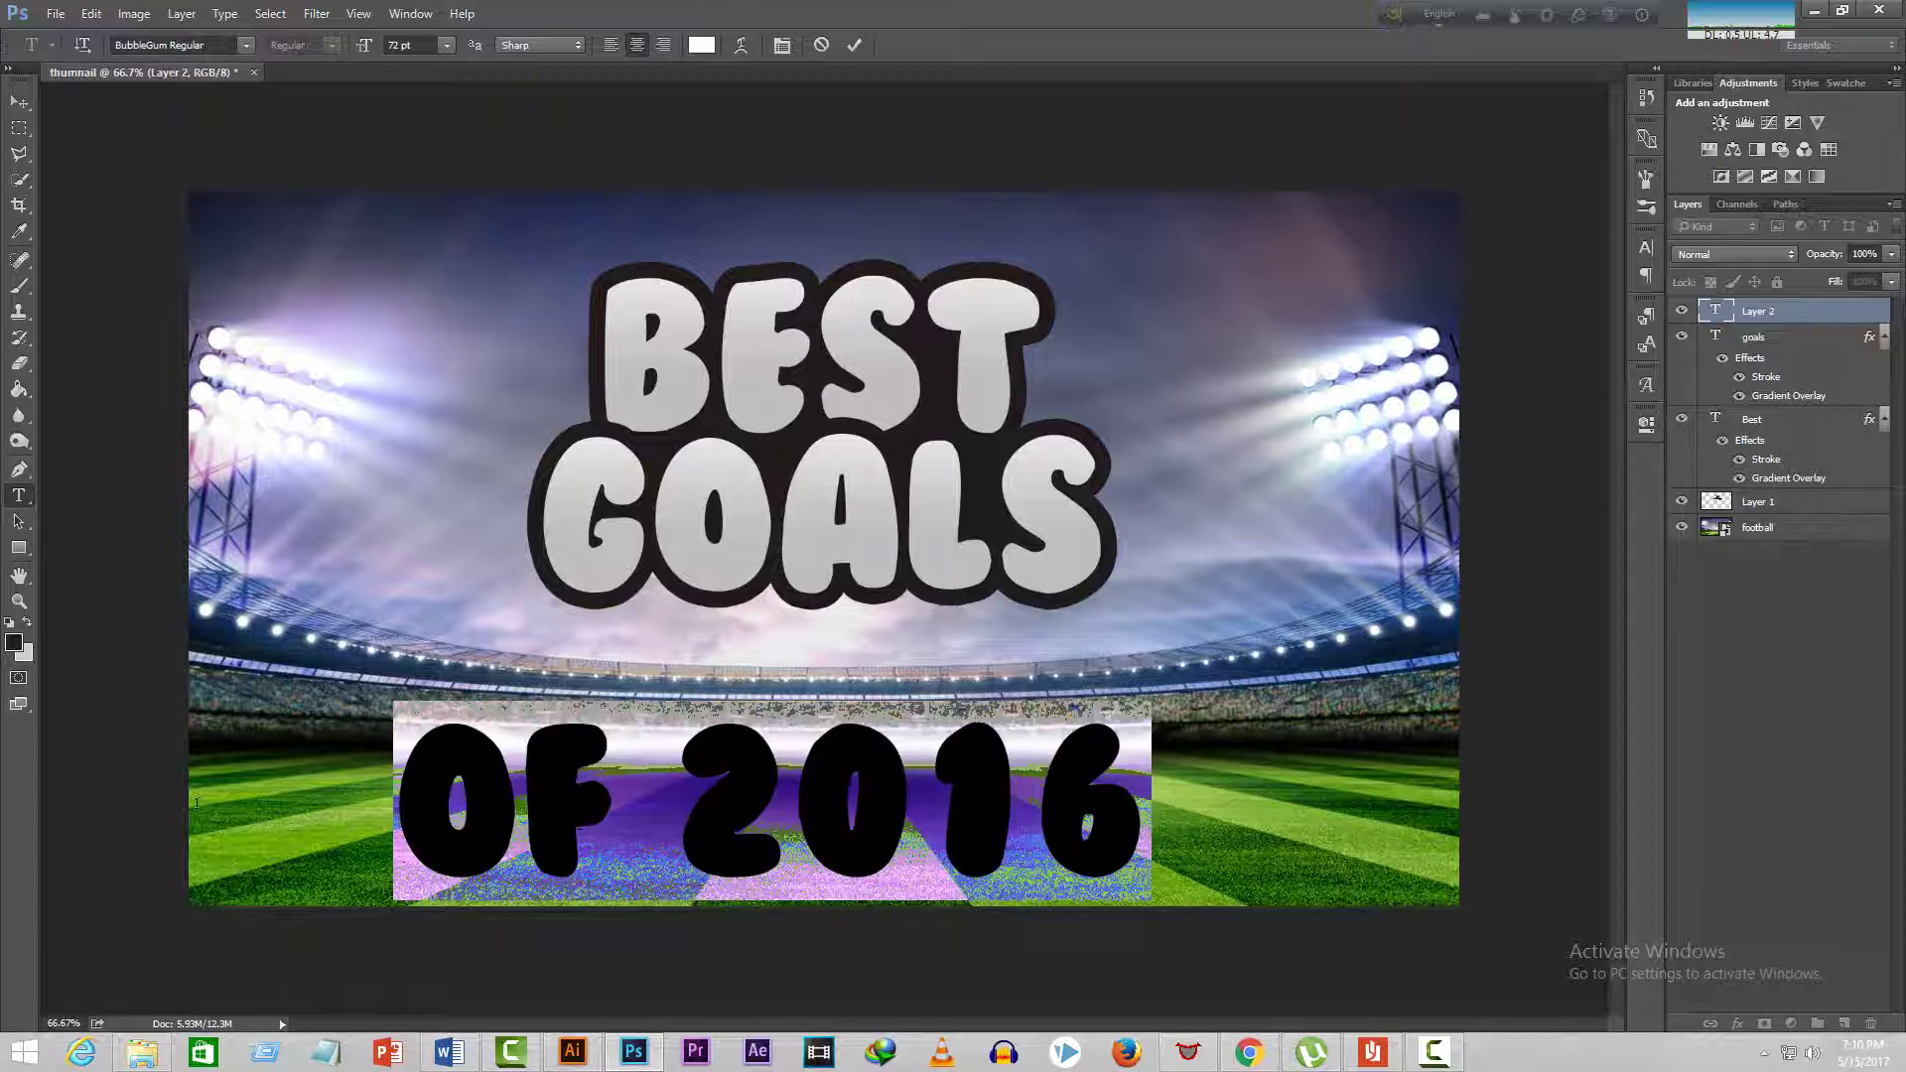
pyautogui.click(446, 46)
pyautogui.click(442, 253)
pyautogui.click(702, 45)
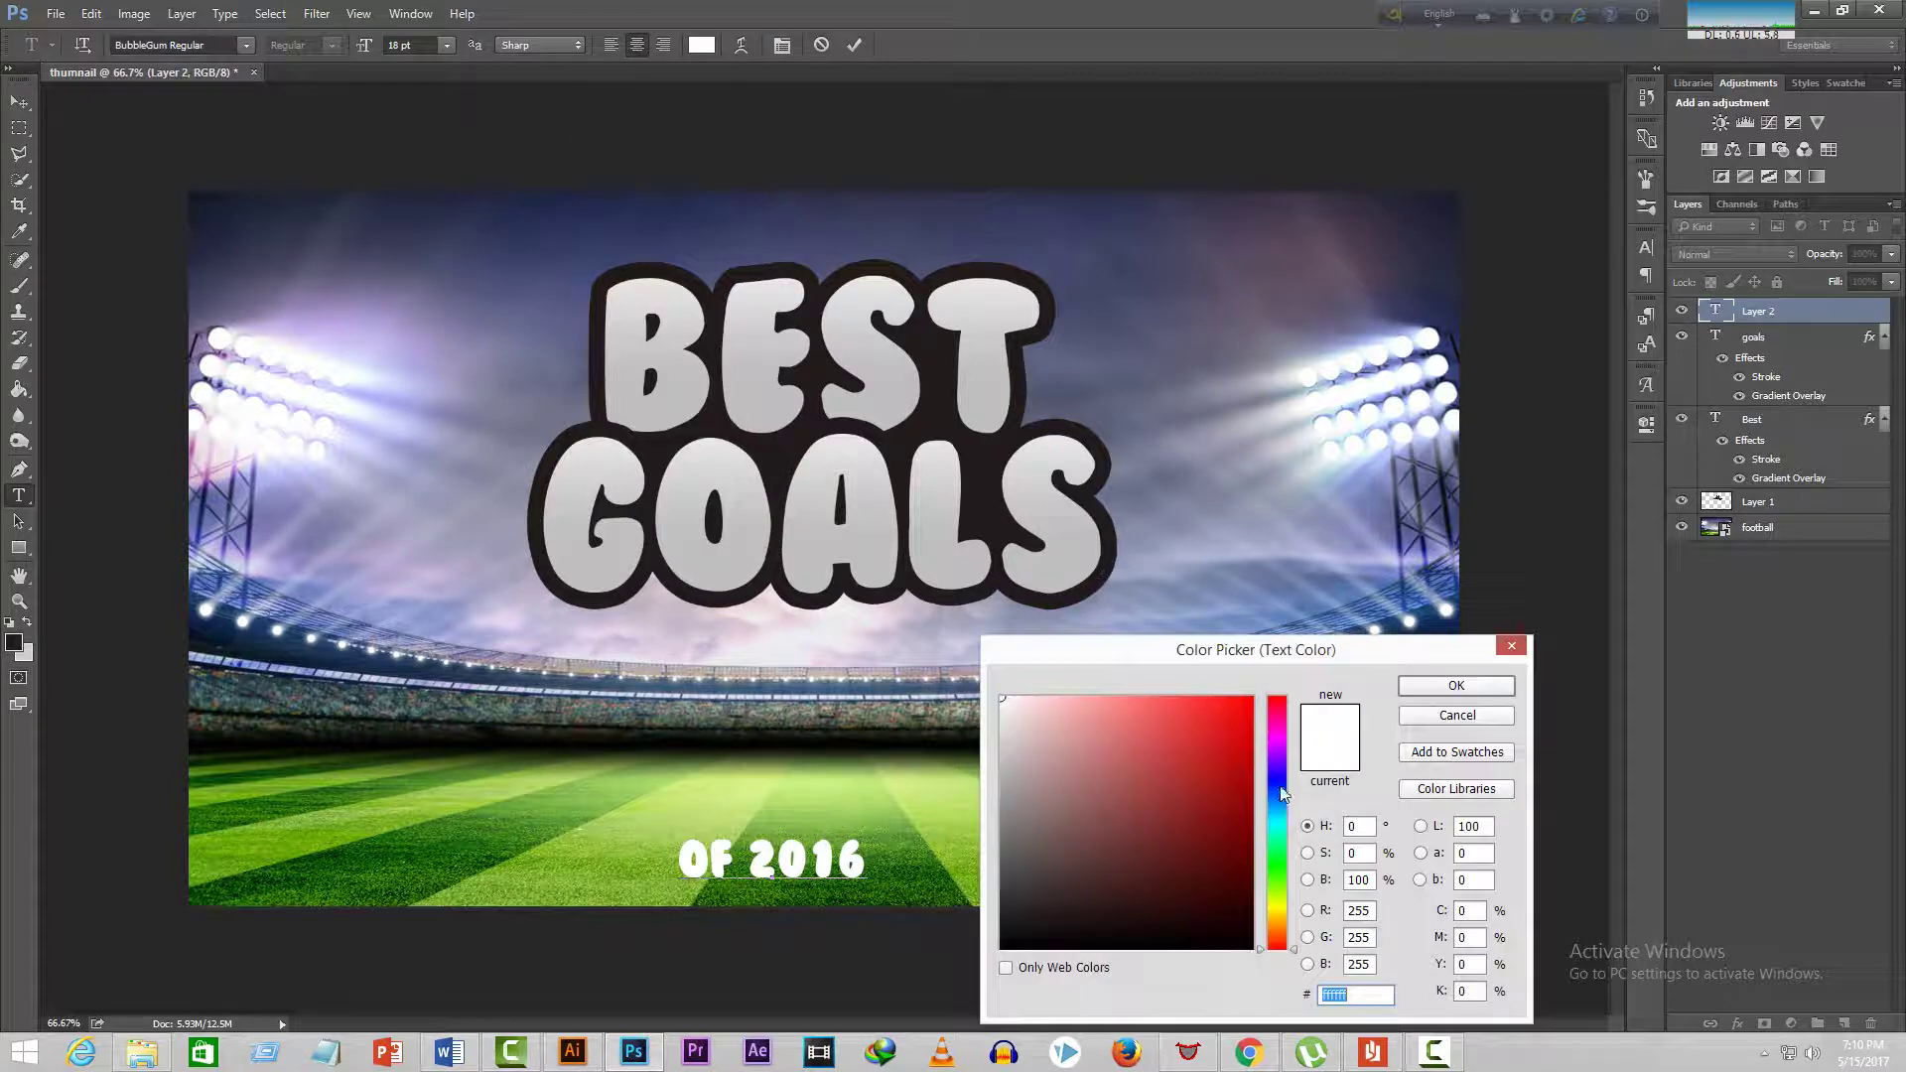
pyautogui.click(1281, 791)
pyautogui.click(1114, 703)
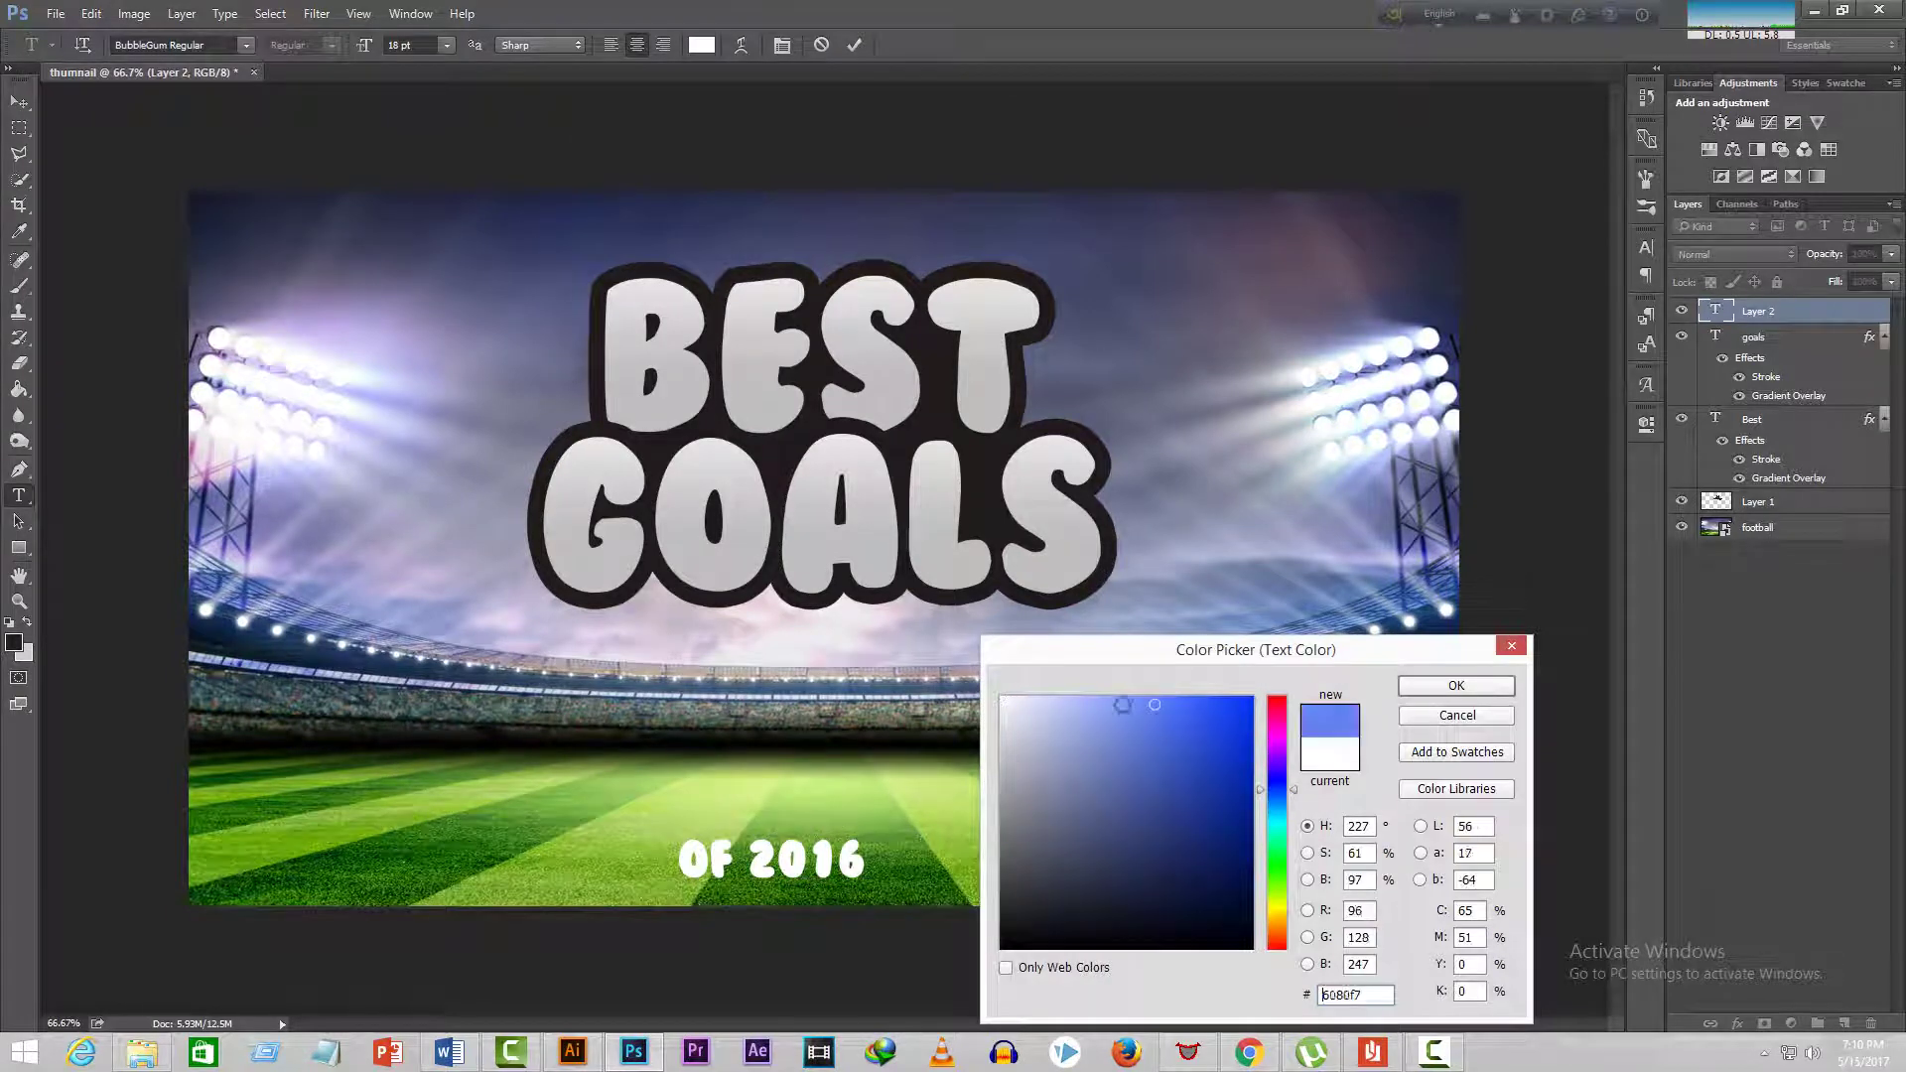
pyautogui.click(1453, 687)
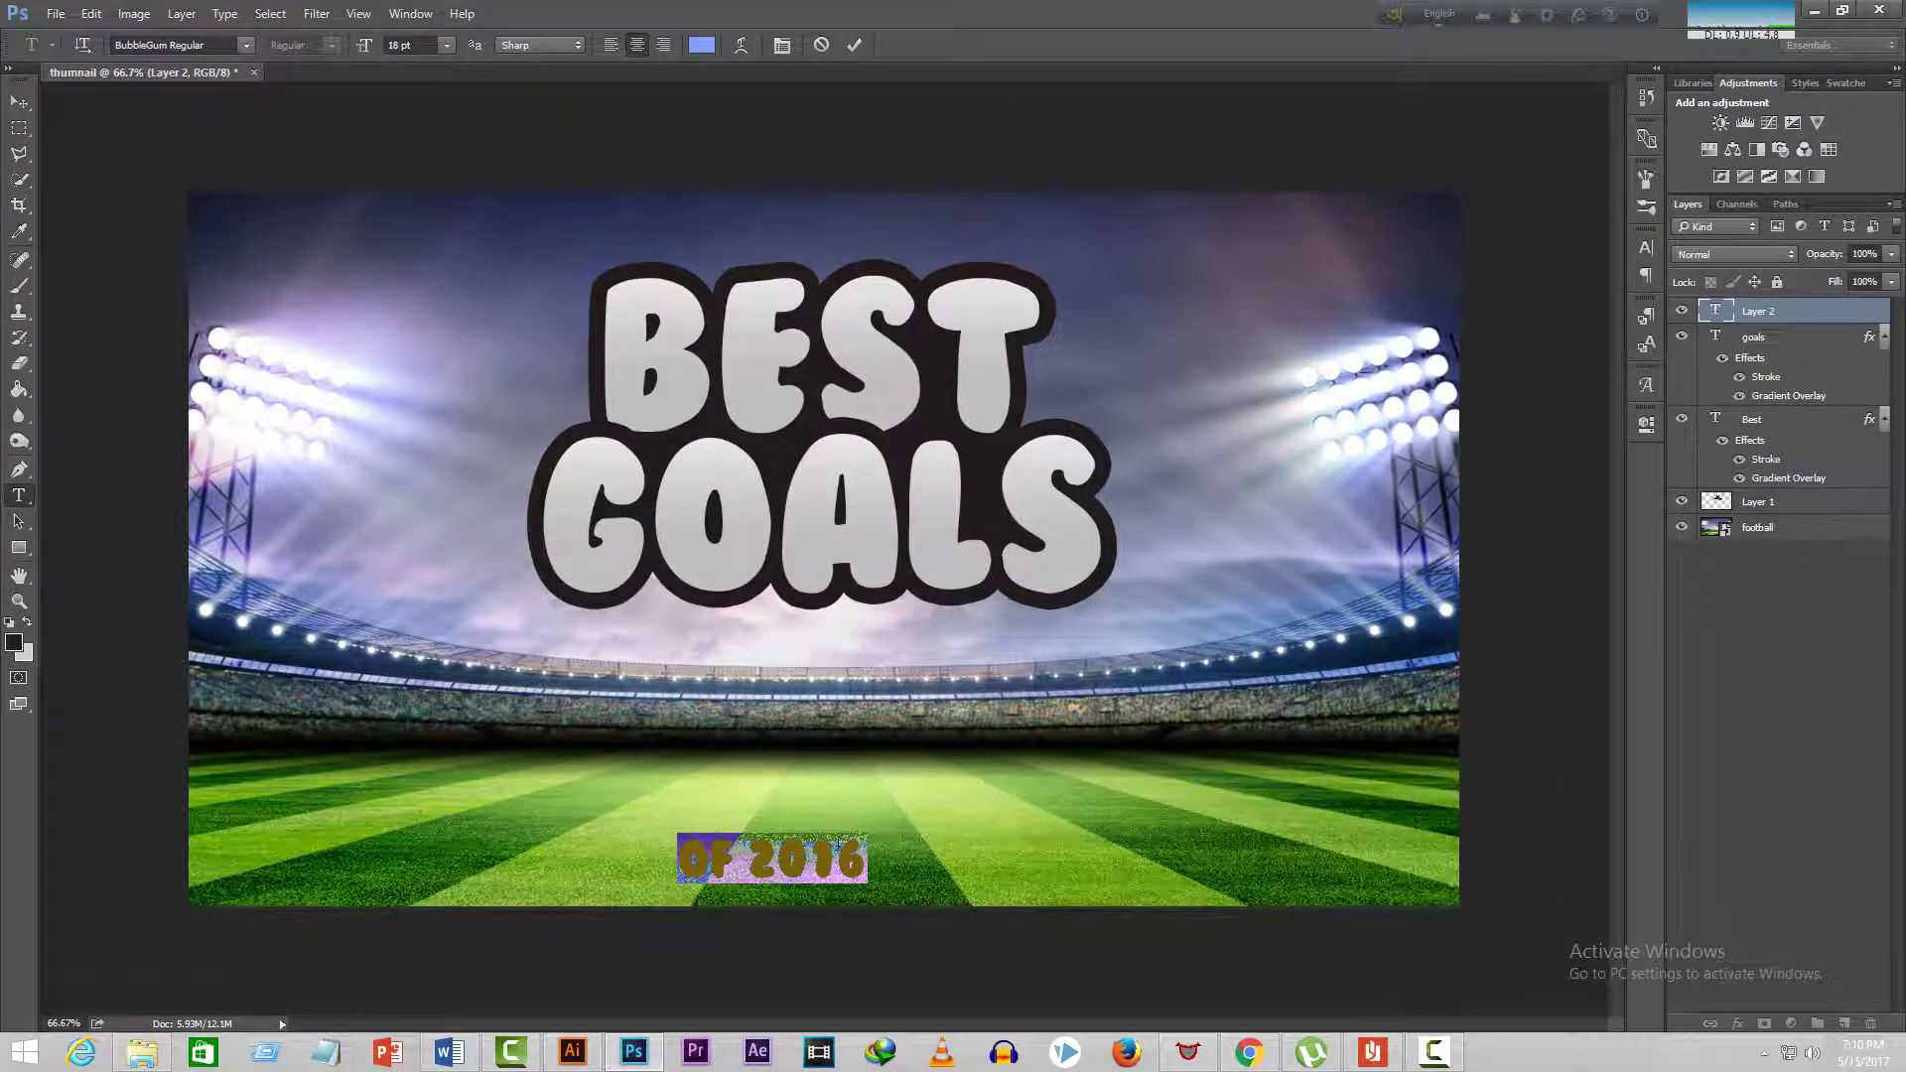
# - Move the OF 2016 text up so it sits just beneath GOALS
pyautogui.click(20, 101)
pyautogui.moveTo(838, 857); pyautogui.dragTo(884, 636)
# - Paste the title's stroke and gradient style onto OF 2016, then select Layer 1 with the Brush ready
pyautogui.rightClick(1848, 317)
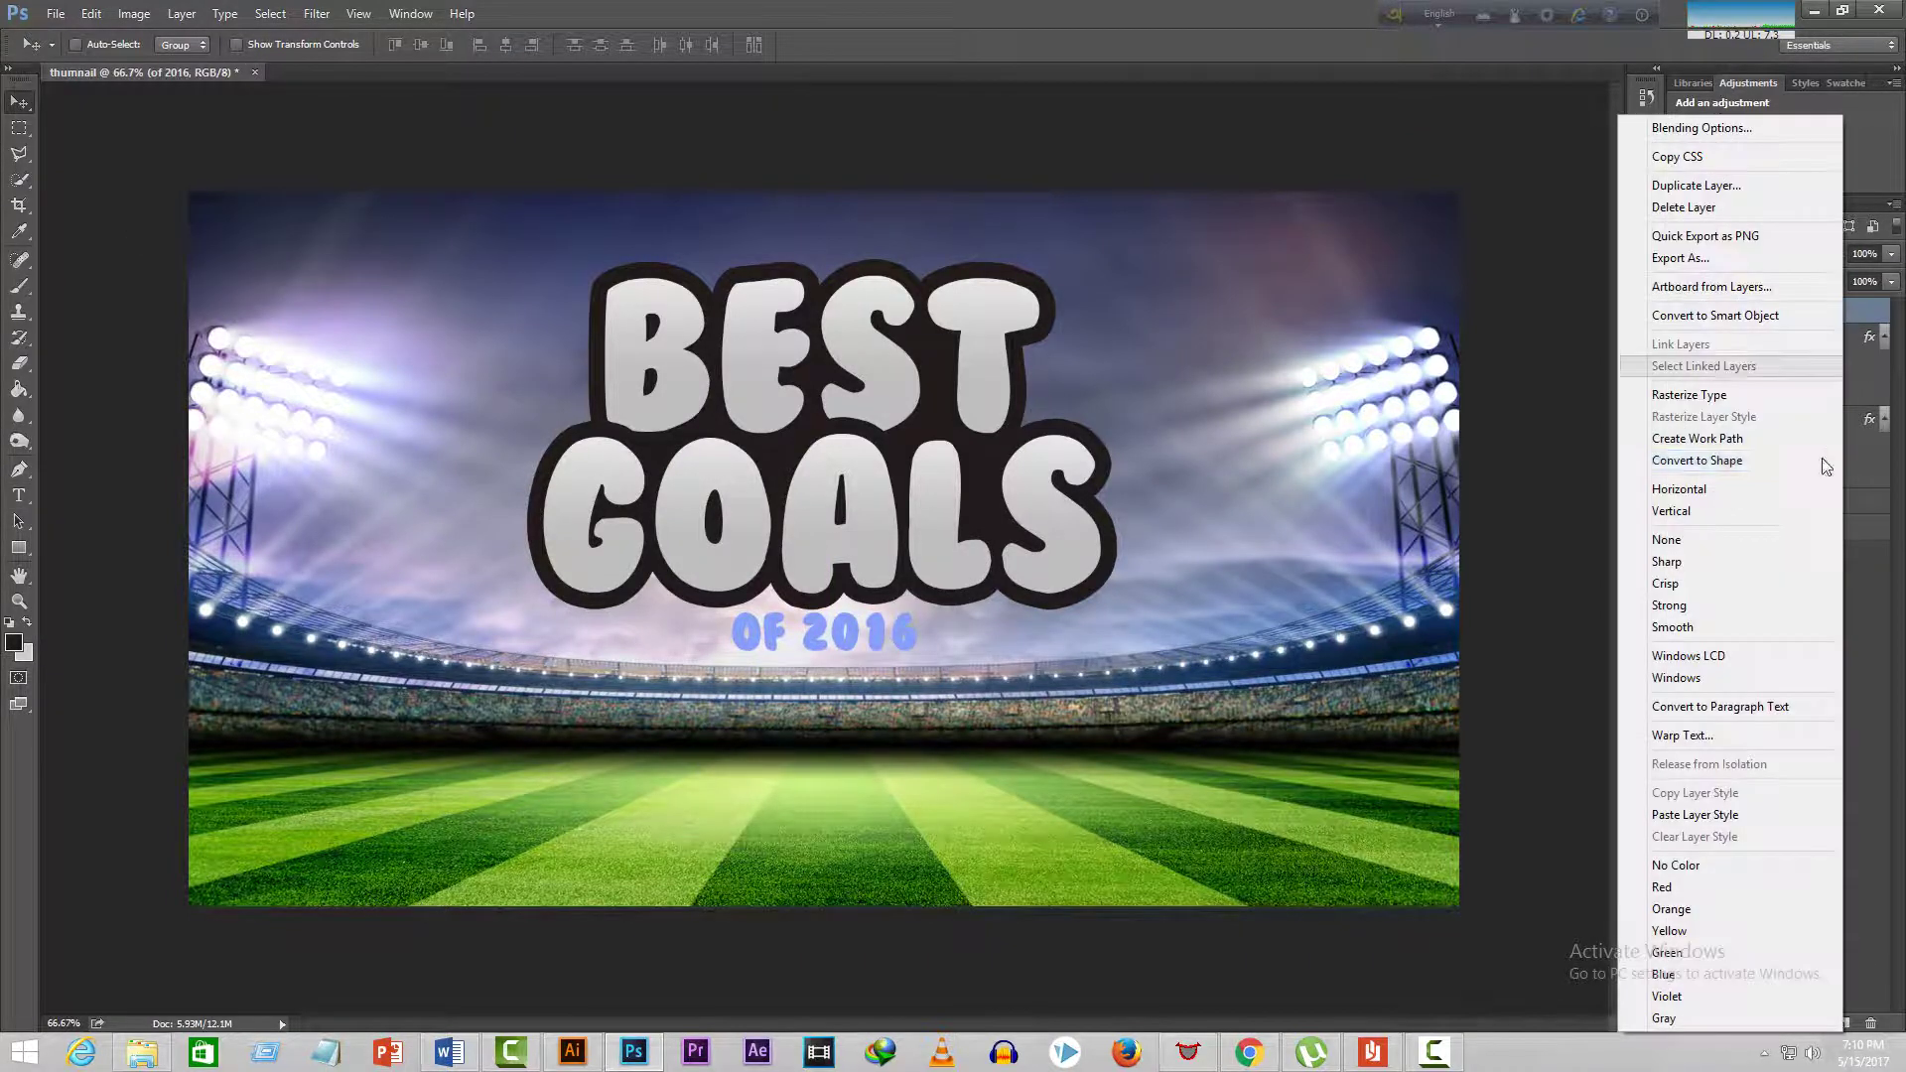
pyautogui.click(1717, 816)
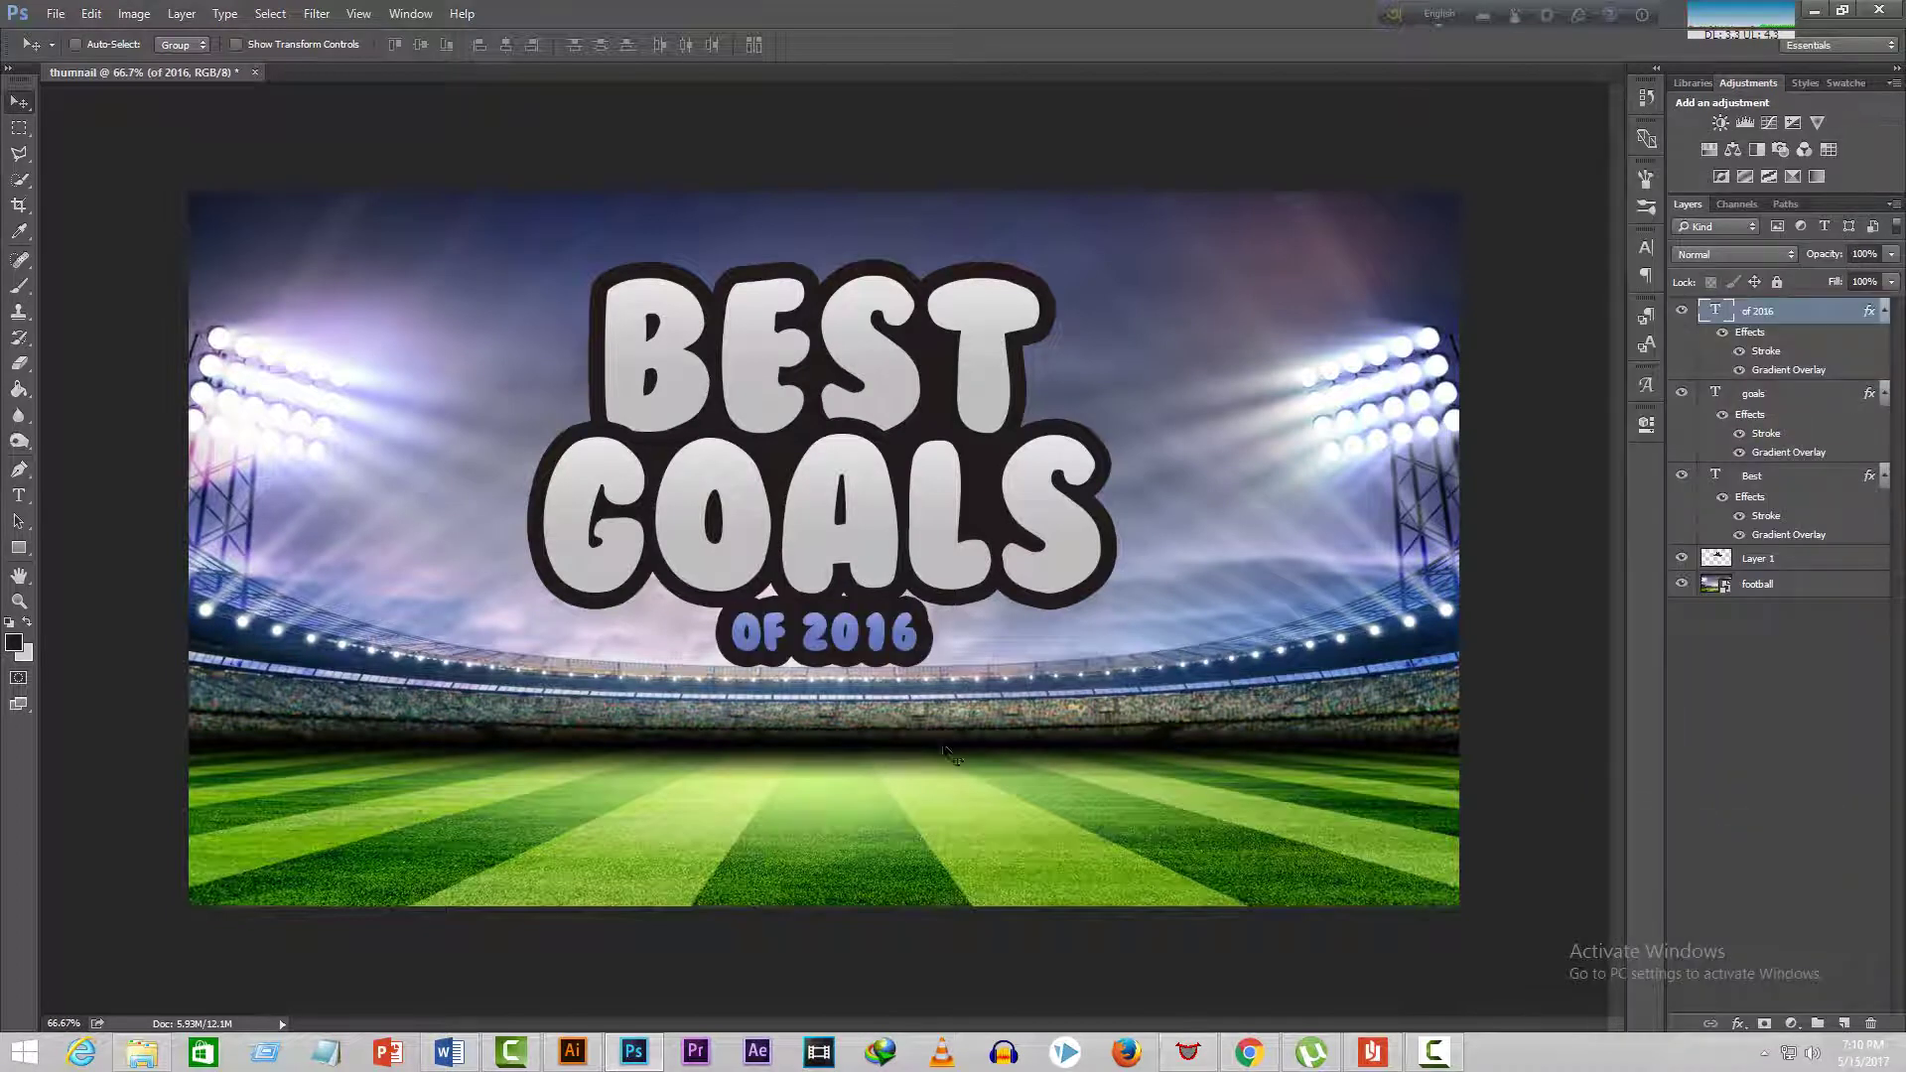
pyautogui.click(1815, 562)
pyautogui.press('b')
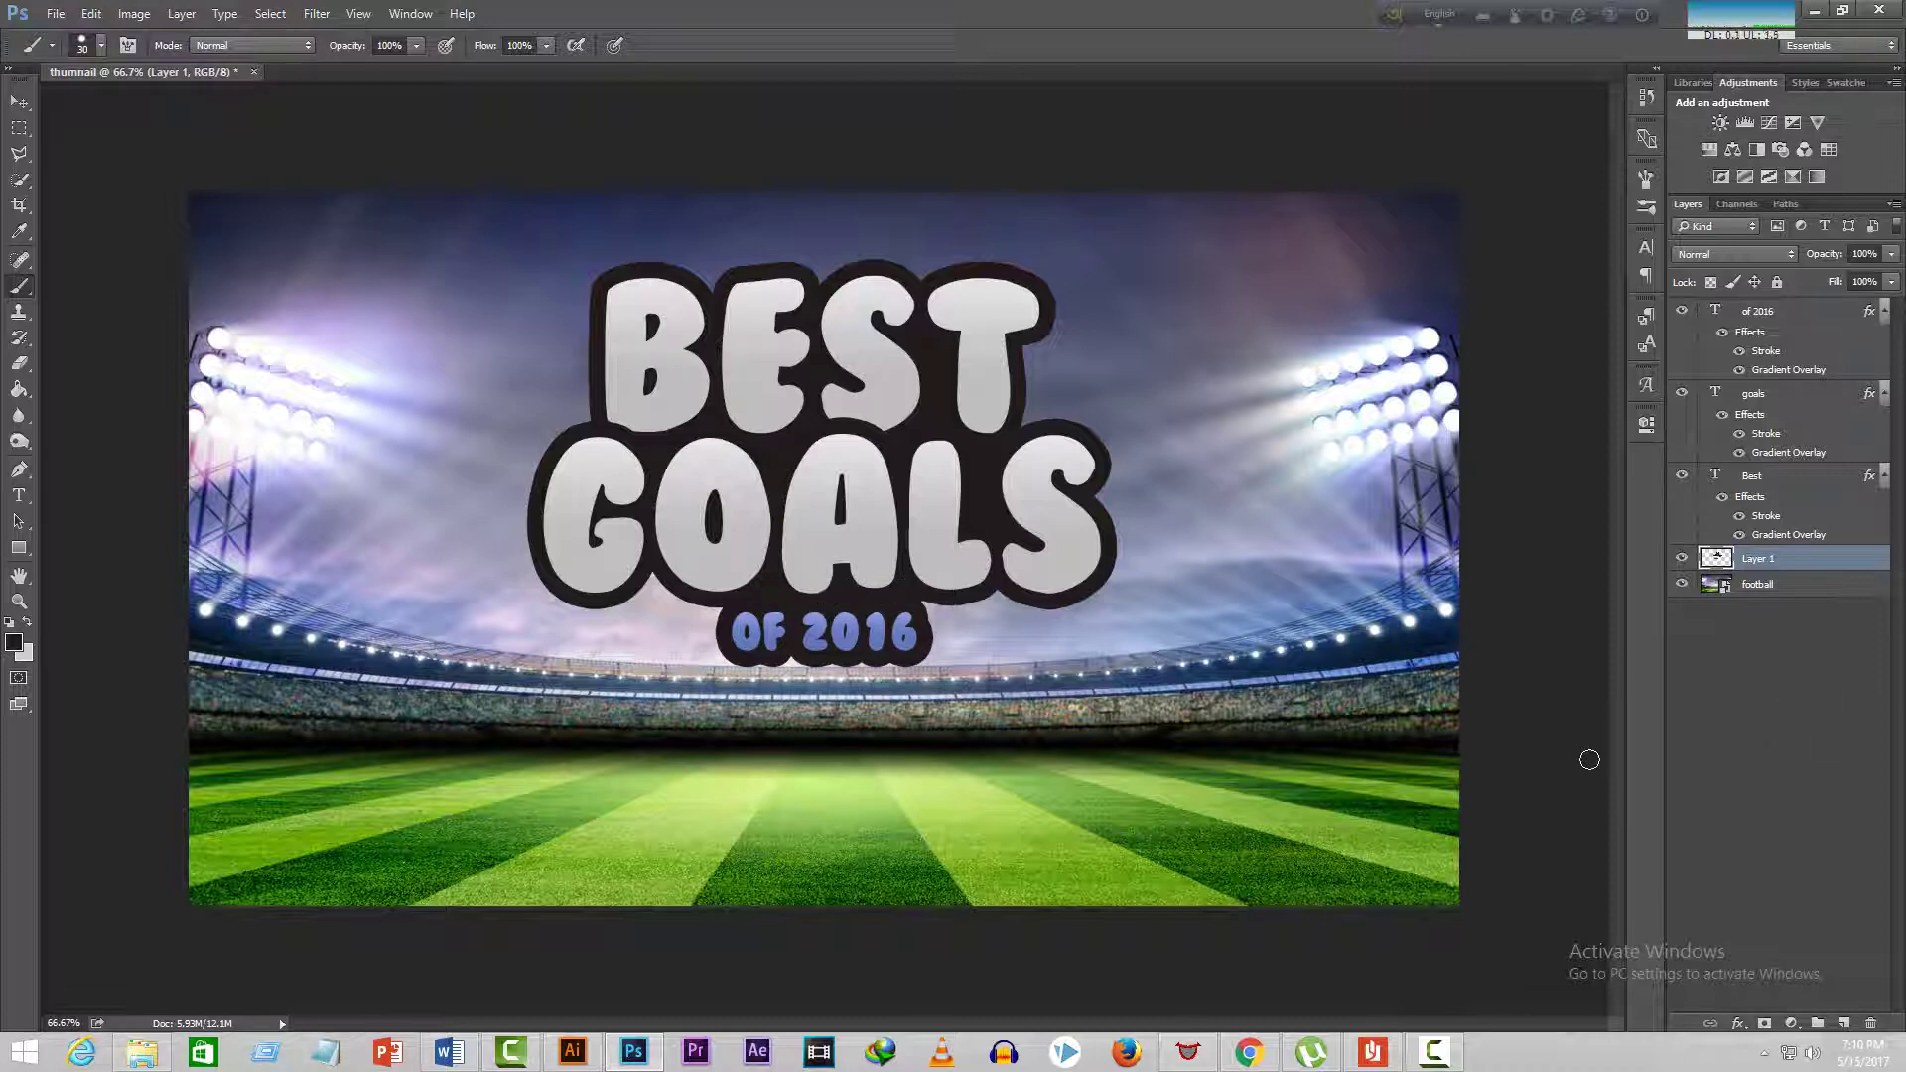
# - Merge the three title text layers into one with Ctrl+E and nudge the title slightly lower
pyautogui.keyDown('shift'); pyautogui.click(1777, 316); pyautogui.keyUp('shift')
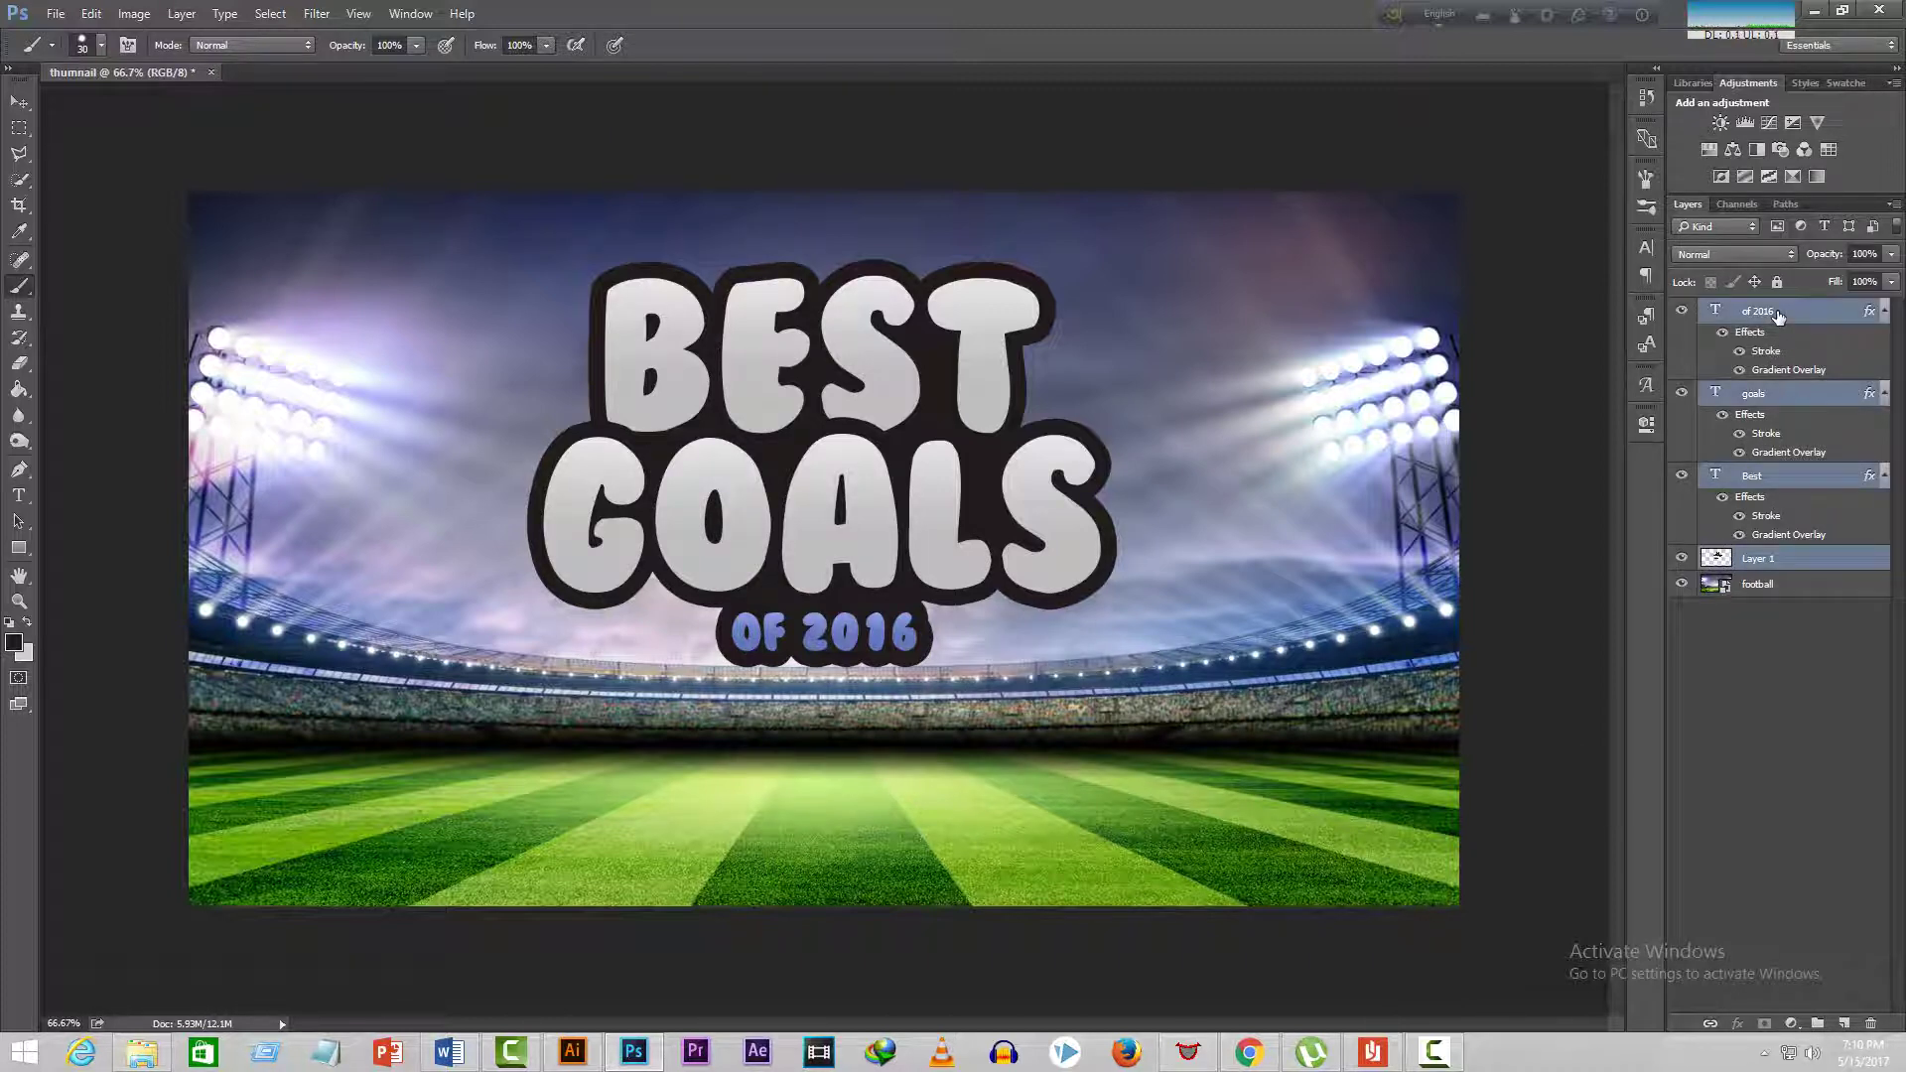
pyautogui.hotkey('ctrl', 'e')
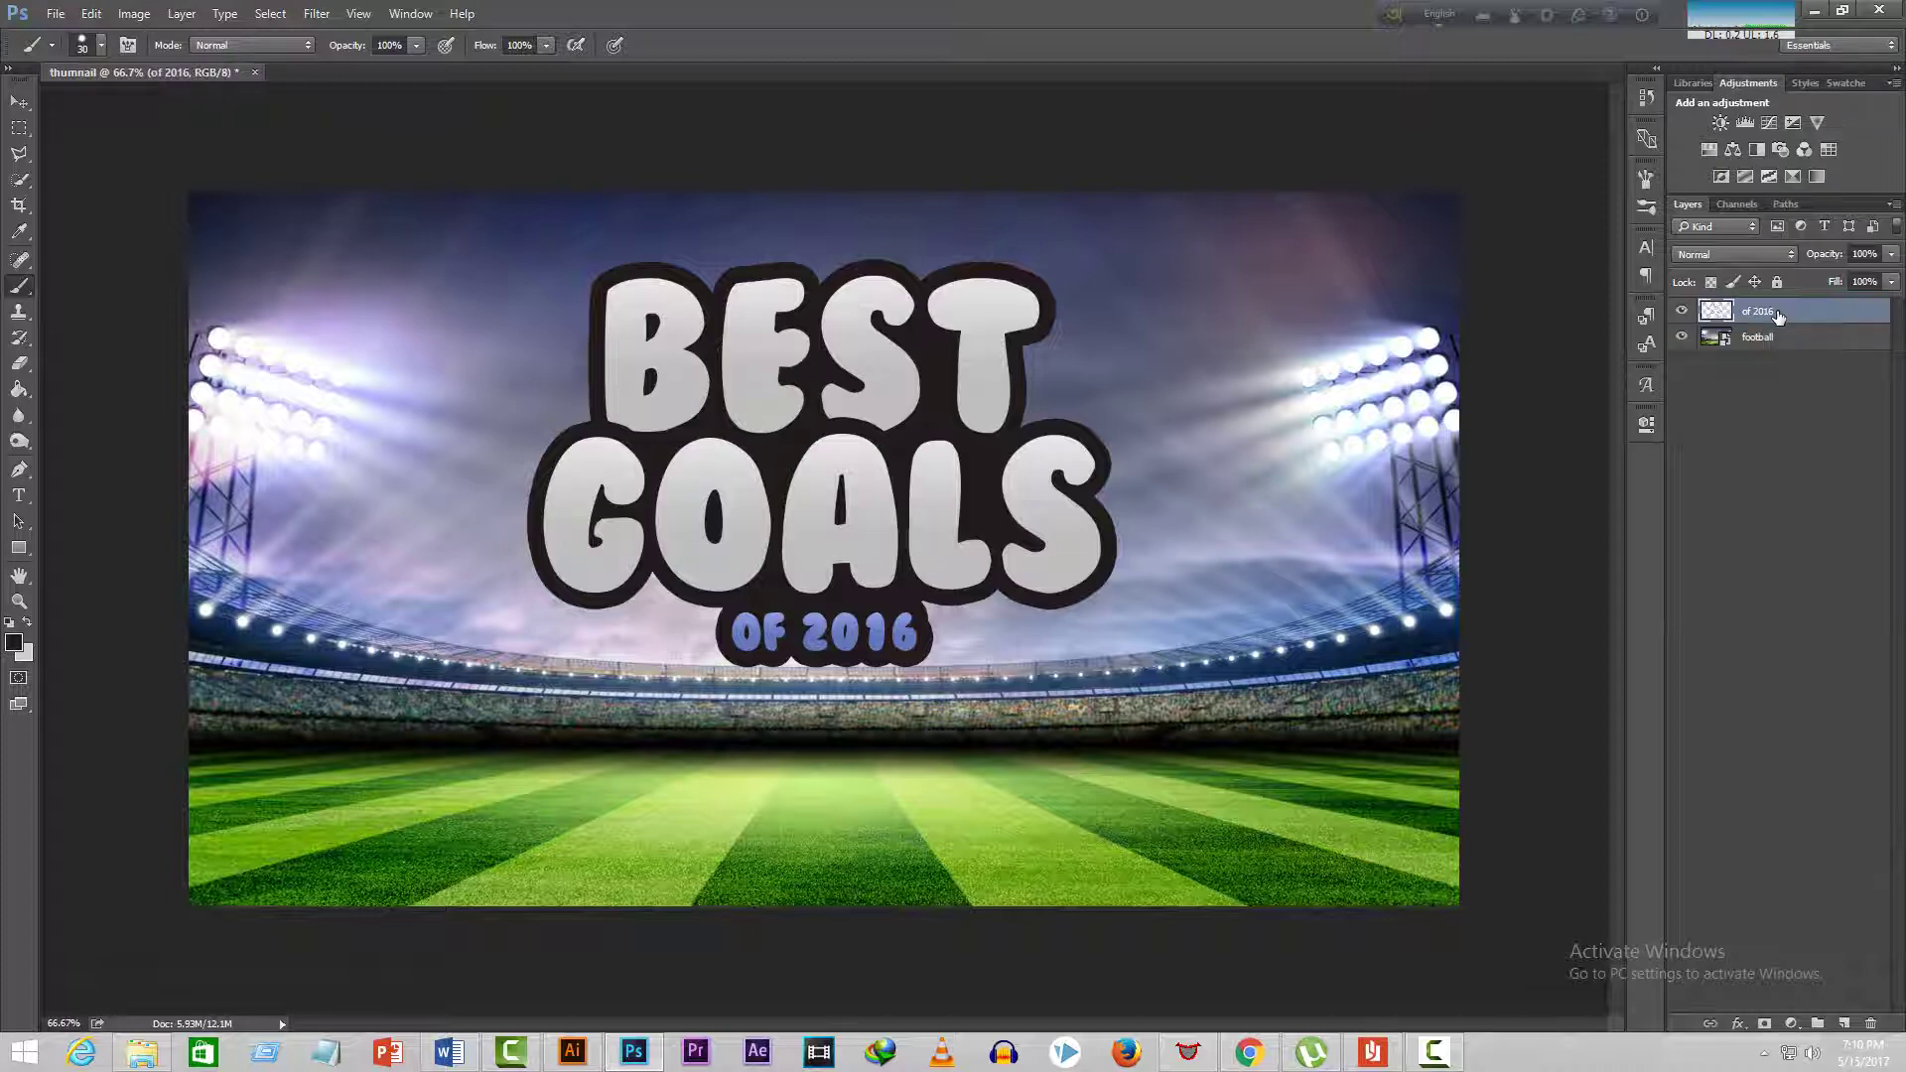
pyautogui.click(20, 100)
pyautogui.moveTo(998, 387); pyautogui.dragTo(998, 454)
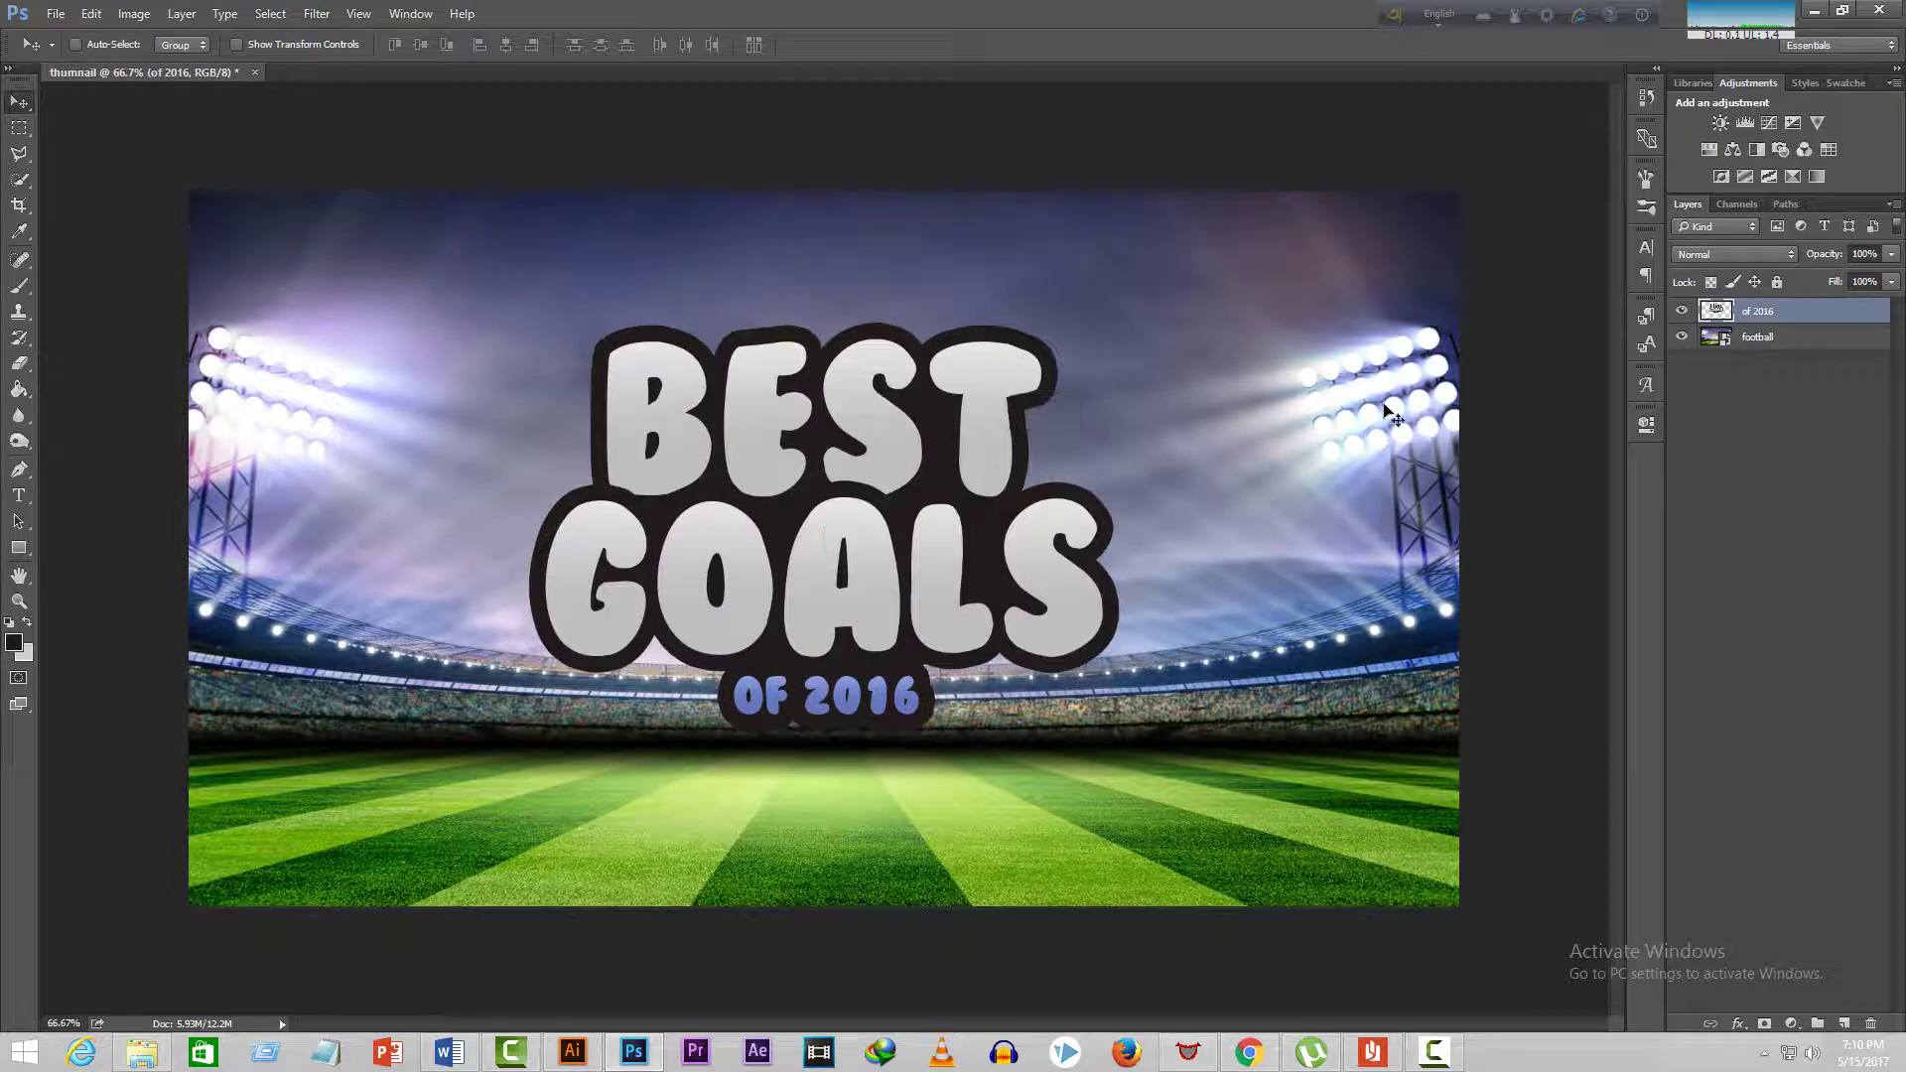
# - Give the merged title a thick white stroke outline via its layer effects
pyautogui.doubleClick(1854, 312)
pyautogui.click(1141, 372)
pyautogui.click(1415, 427)
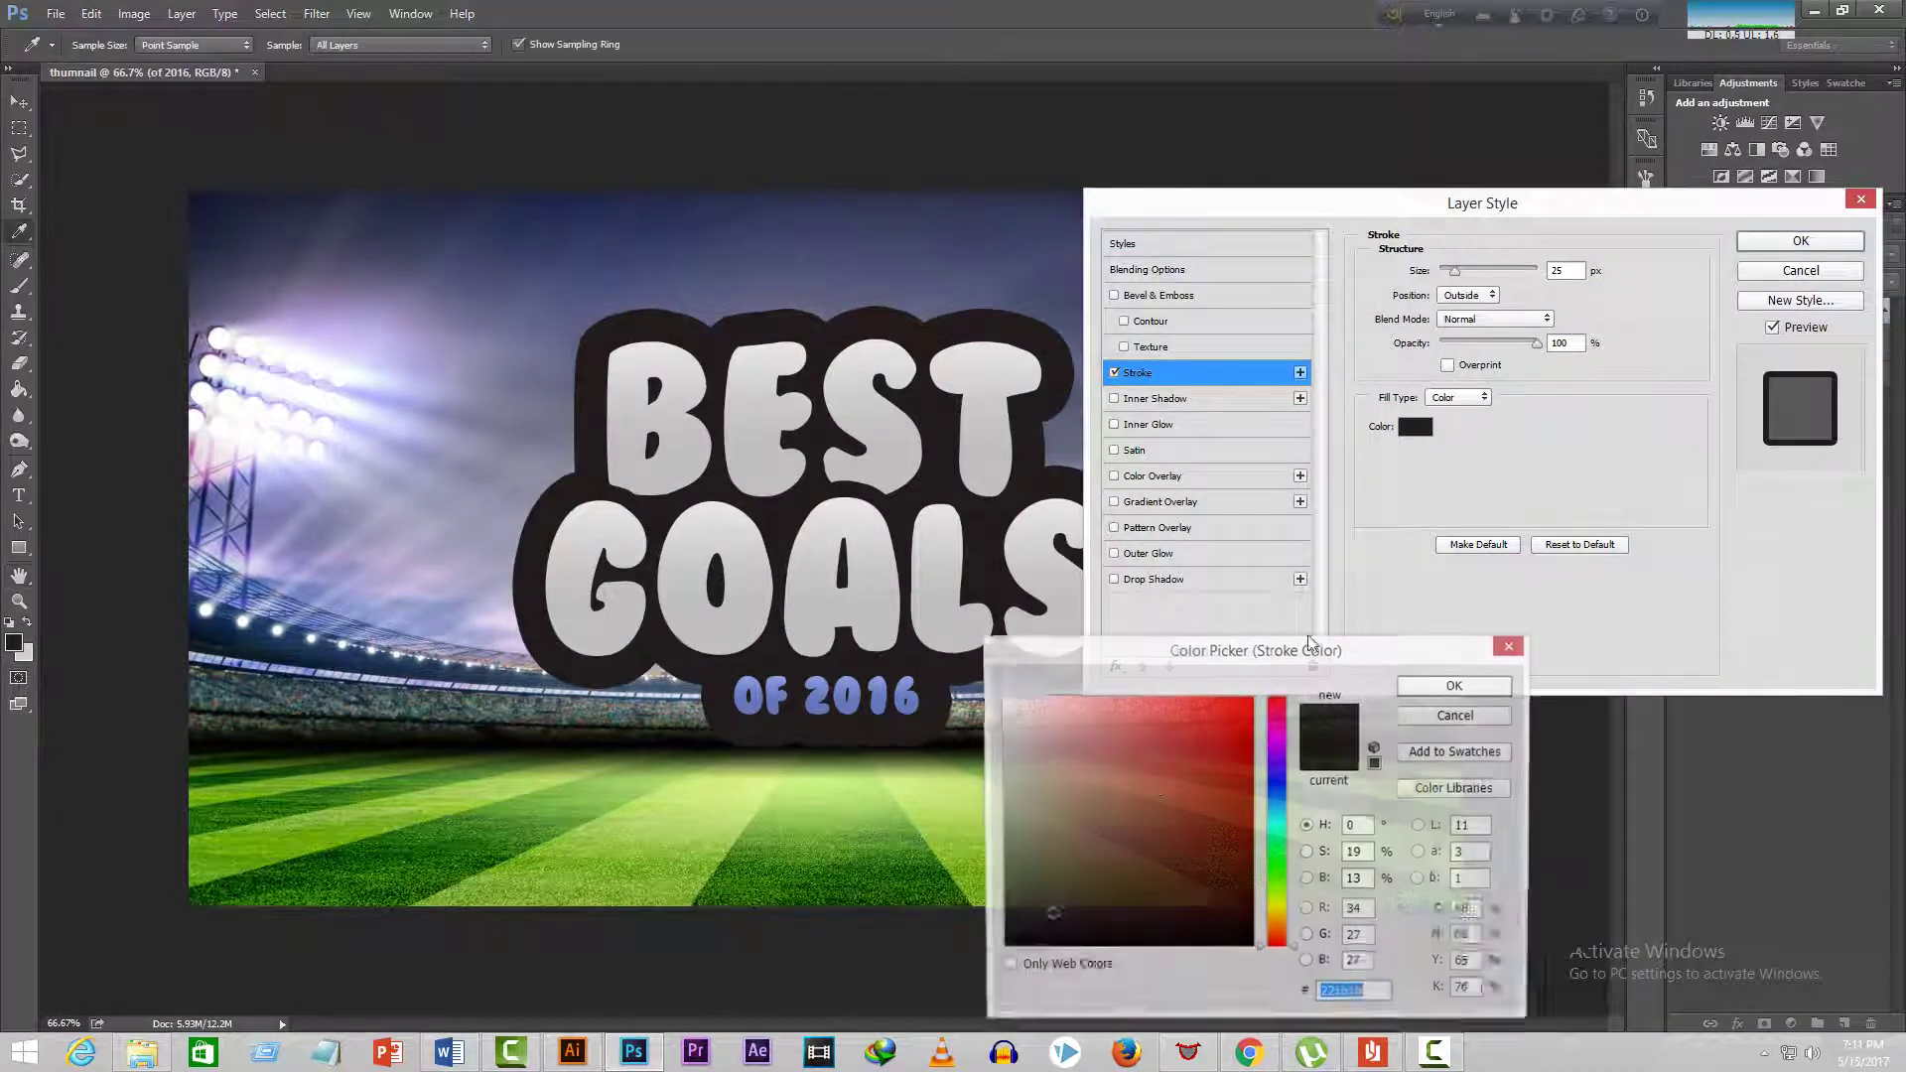
pyautogui.click(1003, 698)
pyautogui.click(1445, 685)
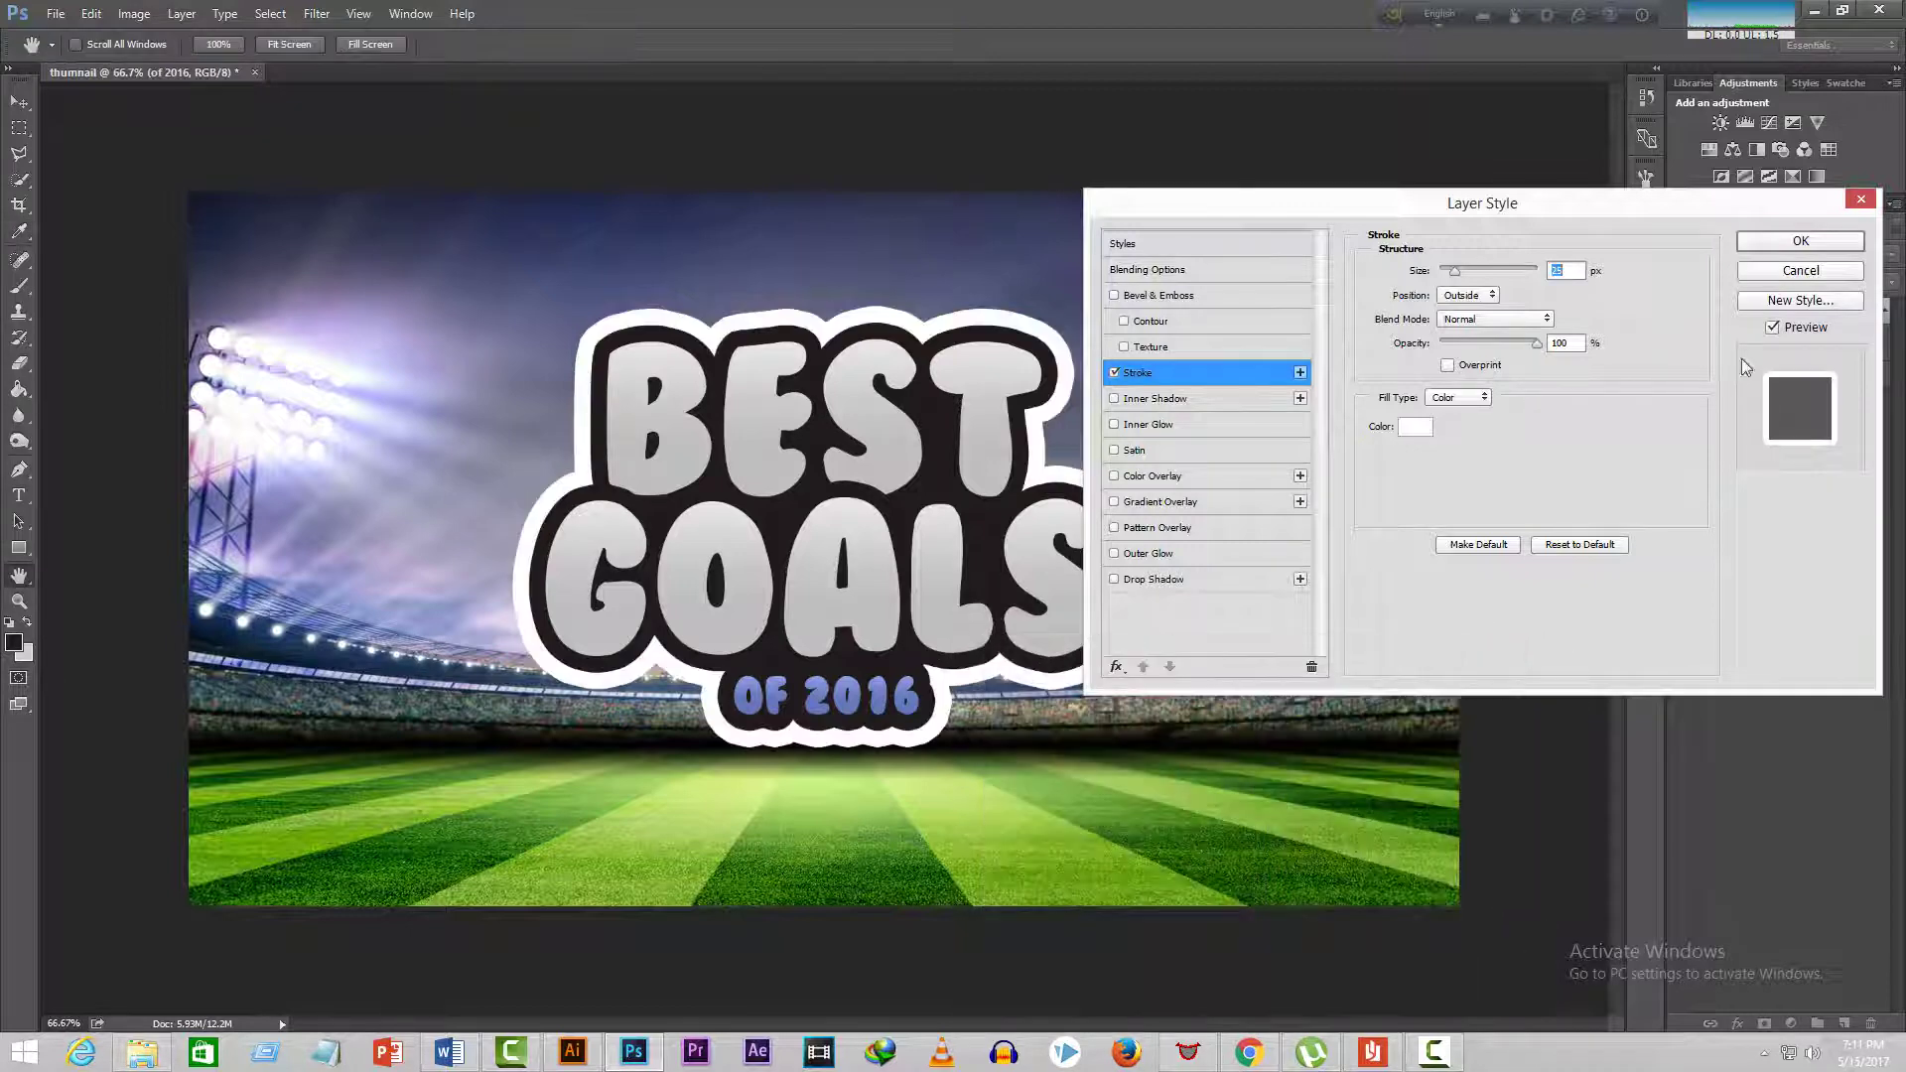
pyautogui.click(1787, 246)
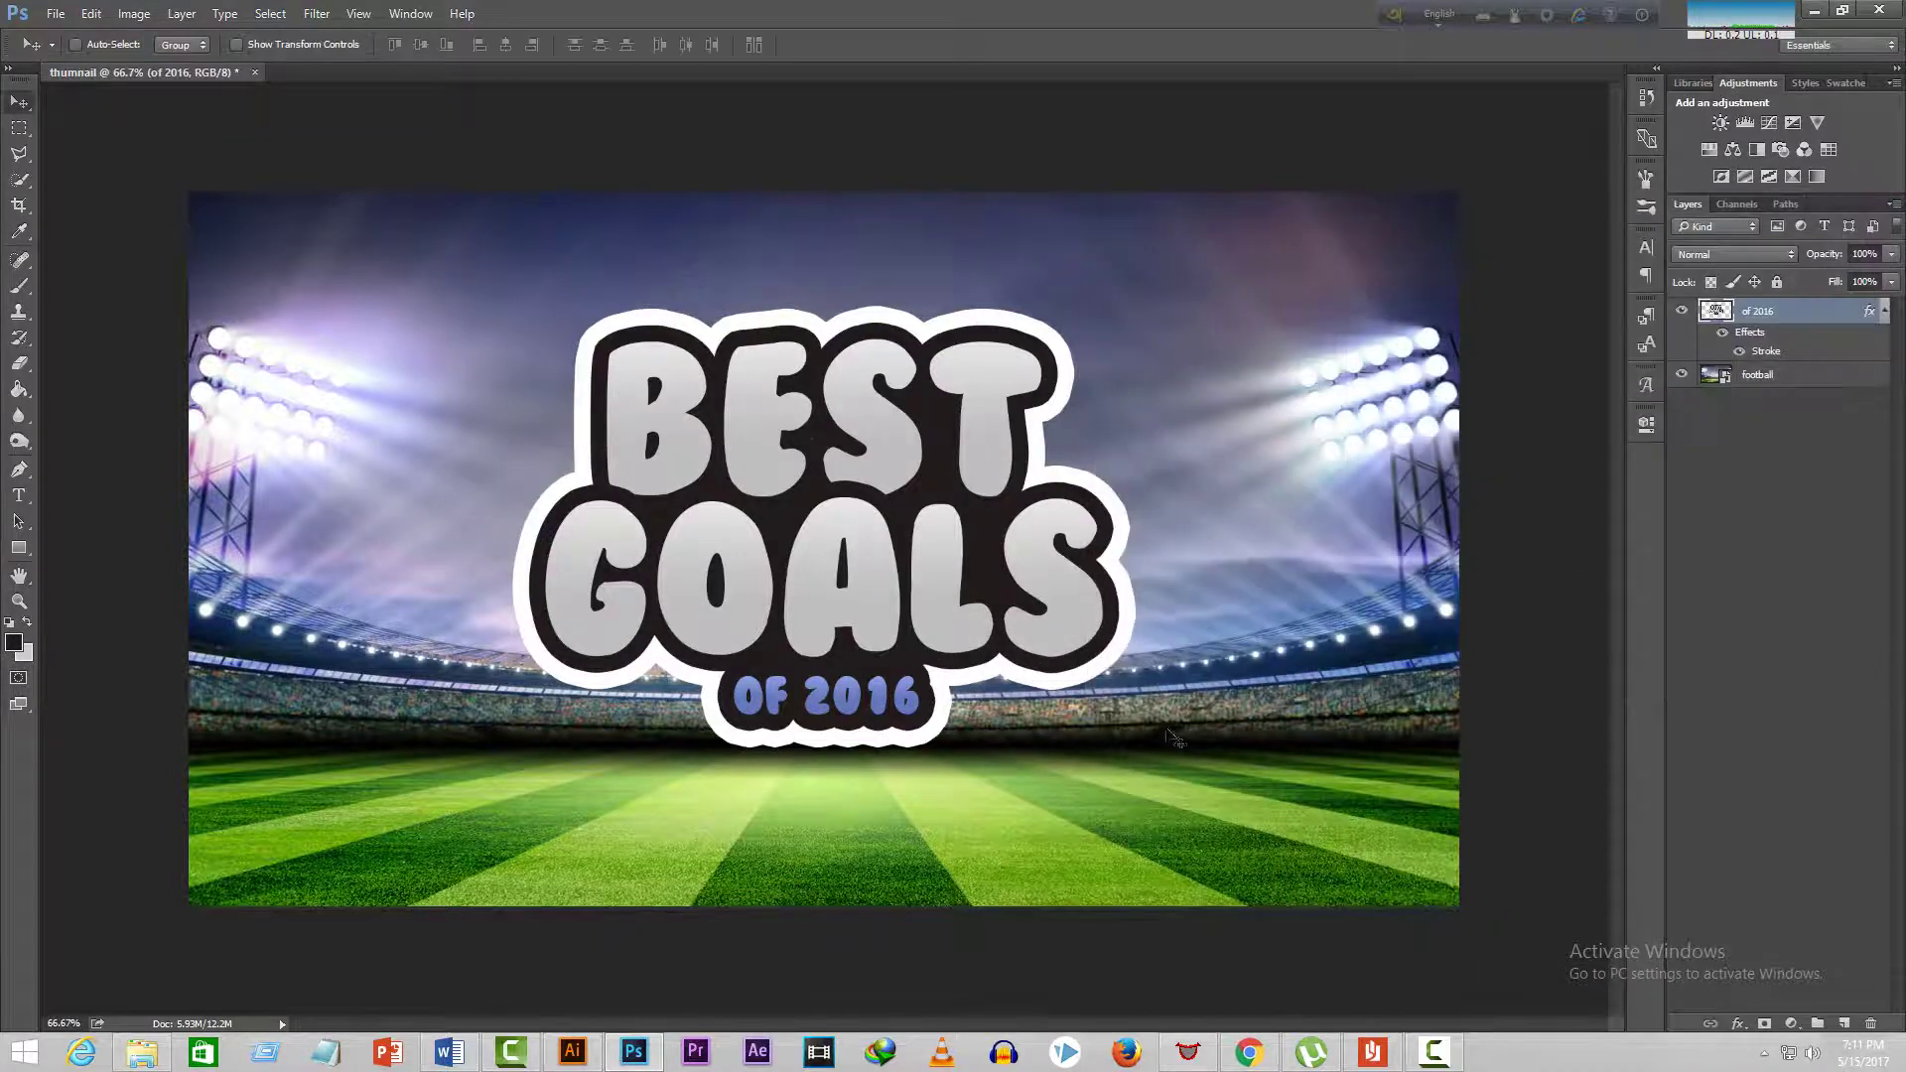
# - Nudge the title down and reduce the white stroke size to 15 px
pyautogui.moveTo(1021, 424); pyautogui.dragTo(1005, 466)
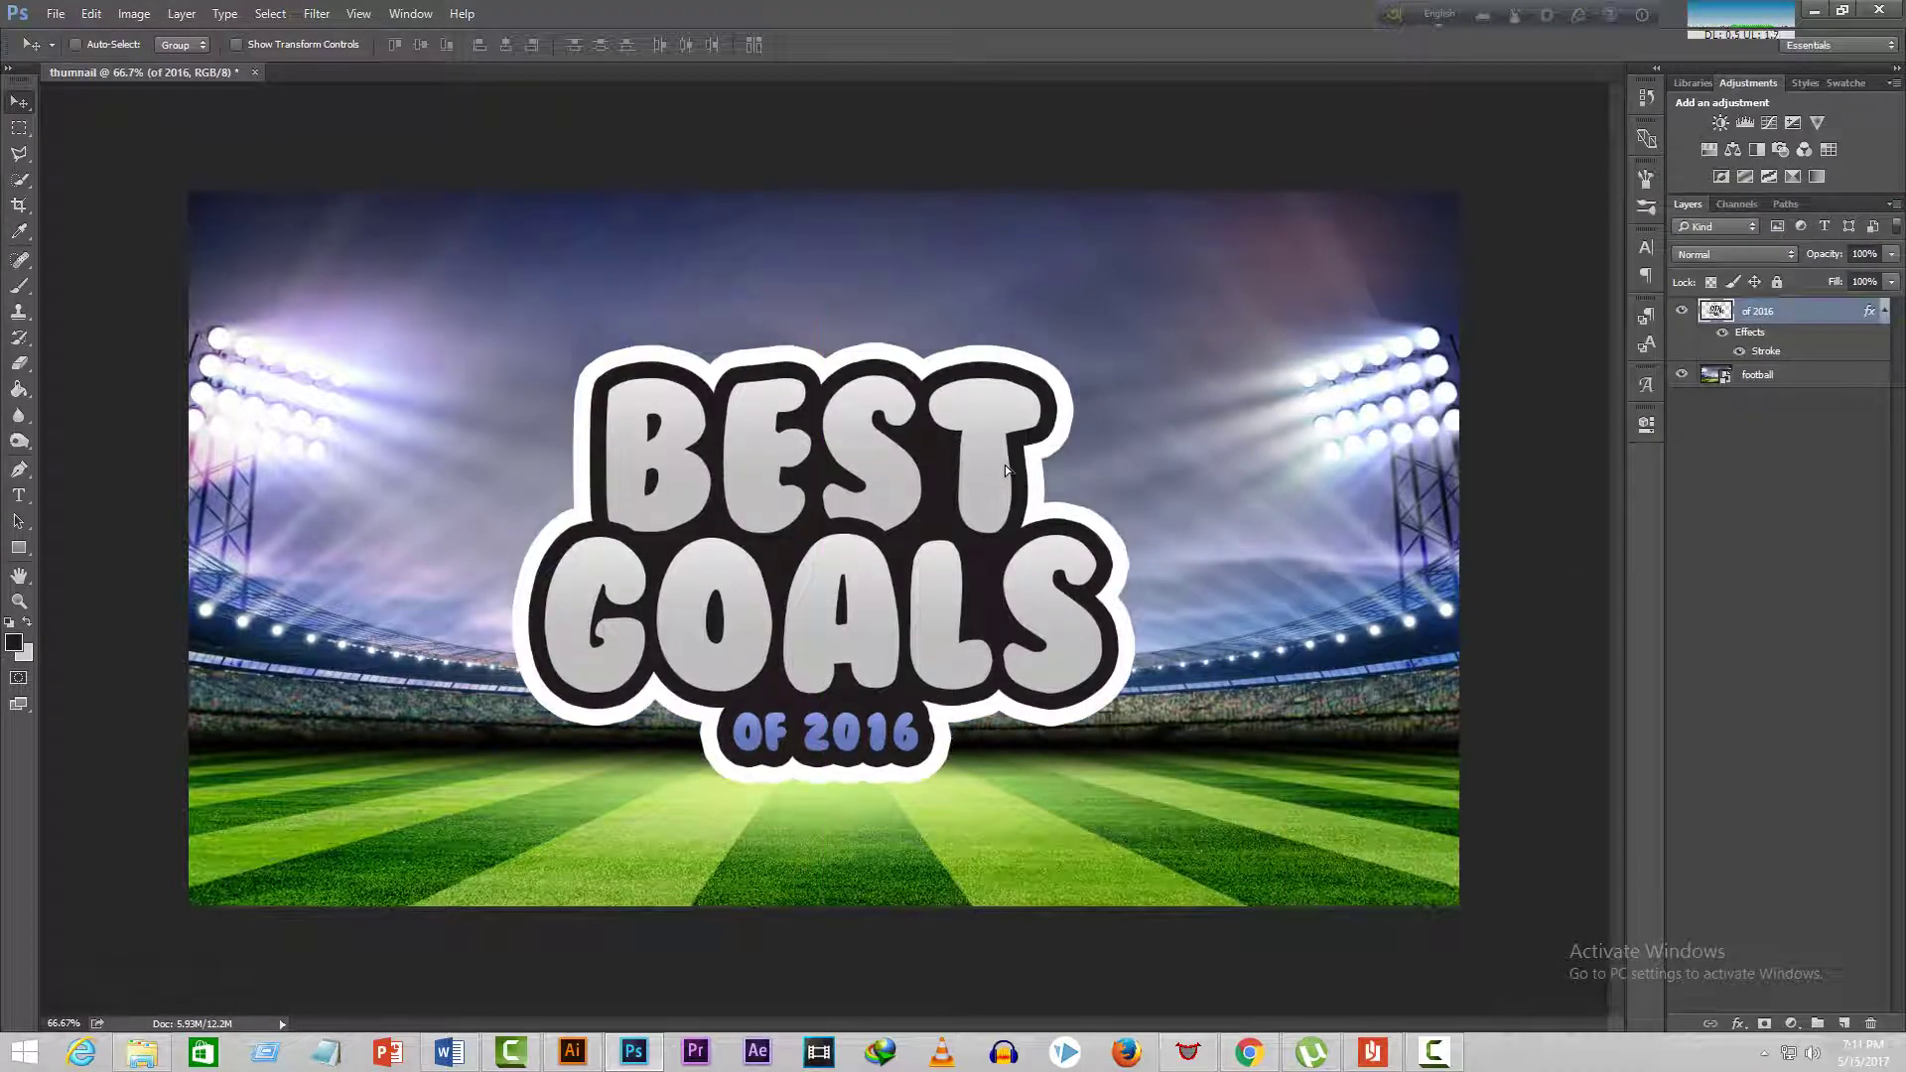
pyautogui.doubleClick(1766, 352)
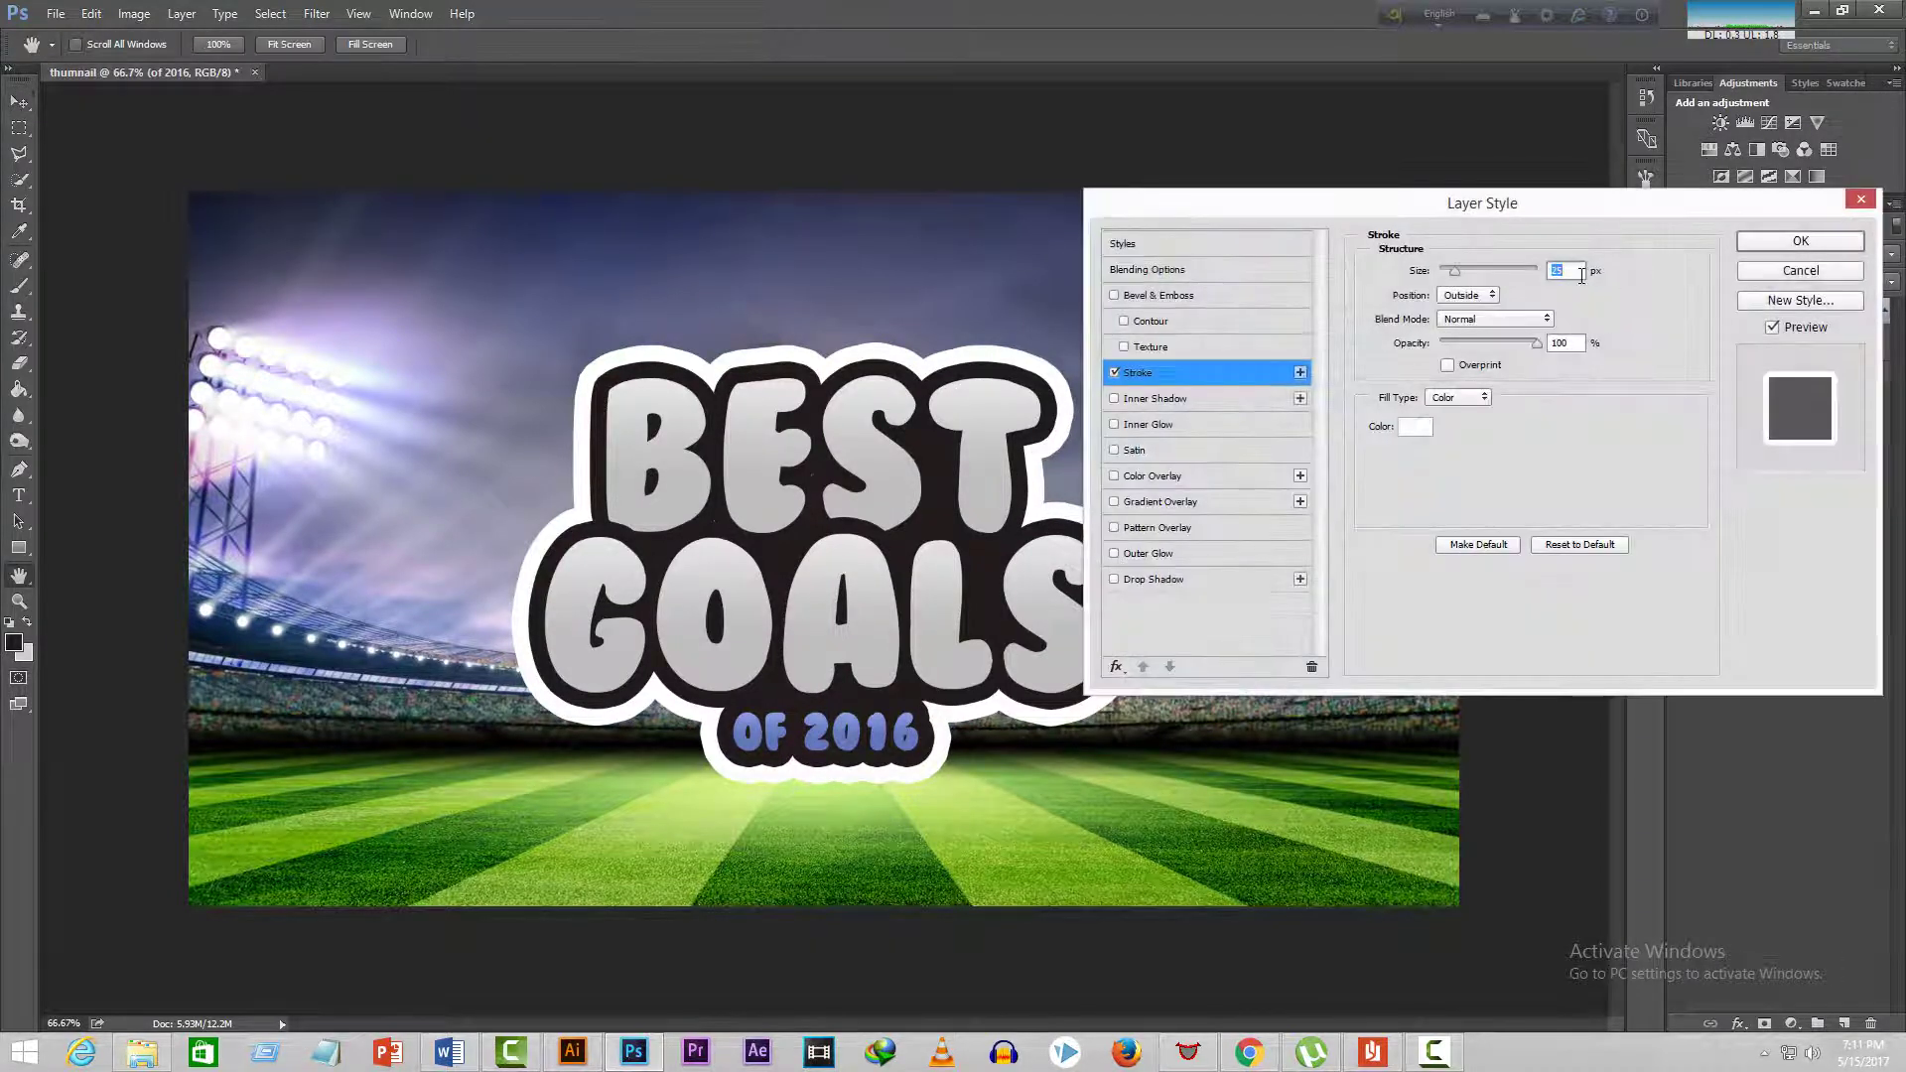
pyautogui.write('15')
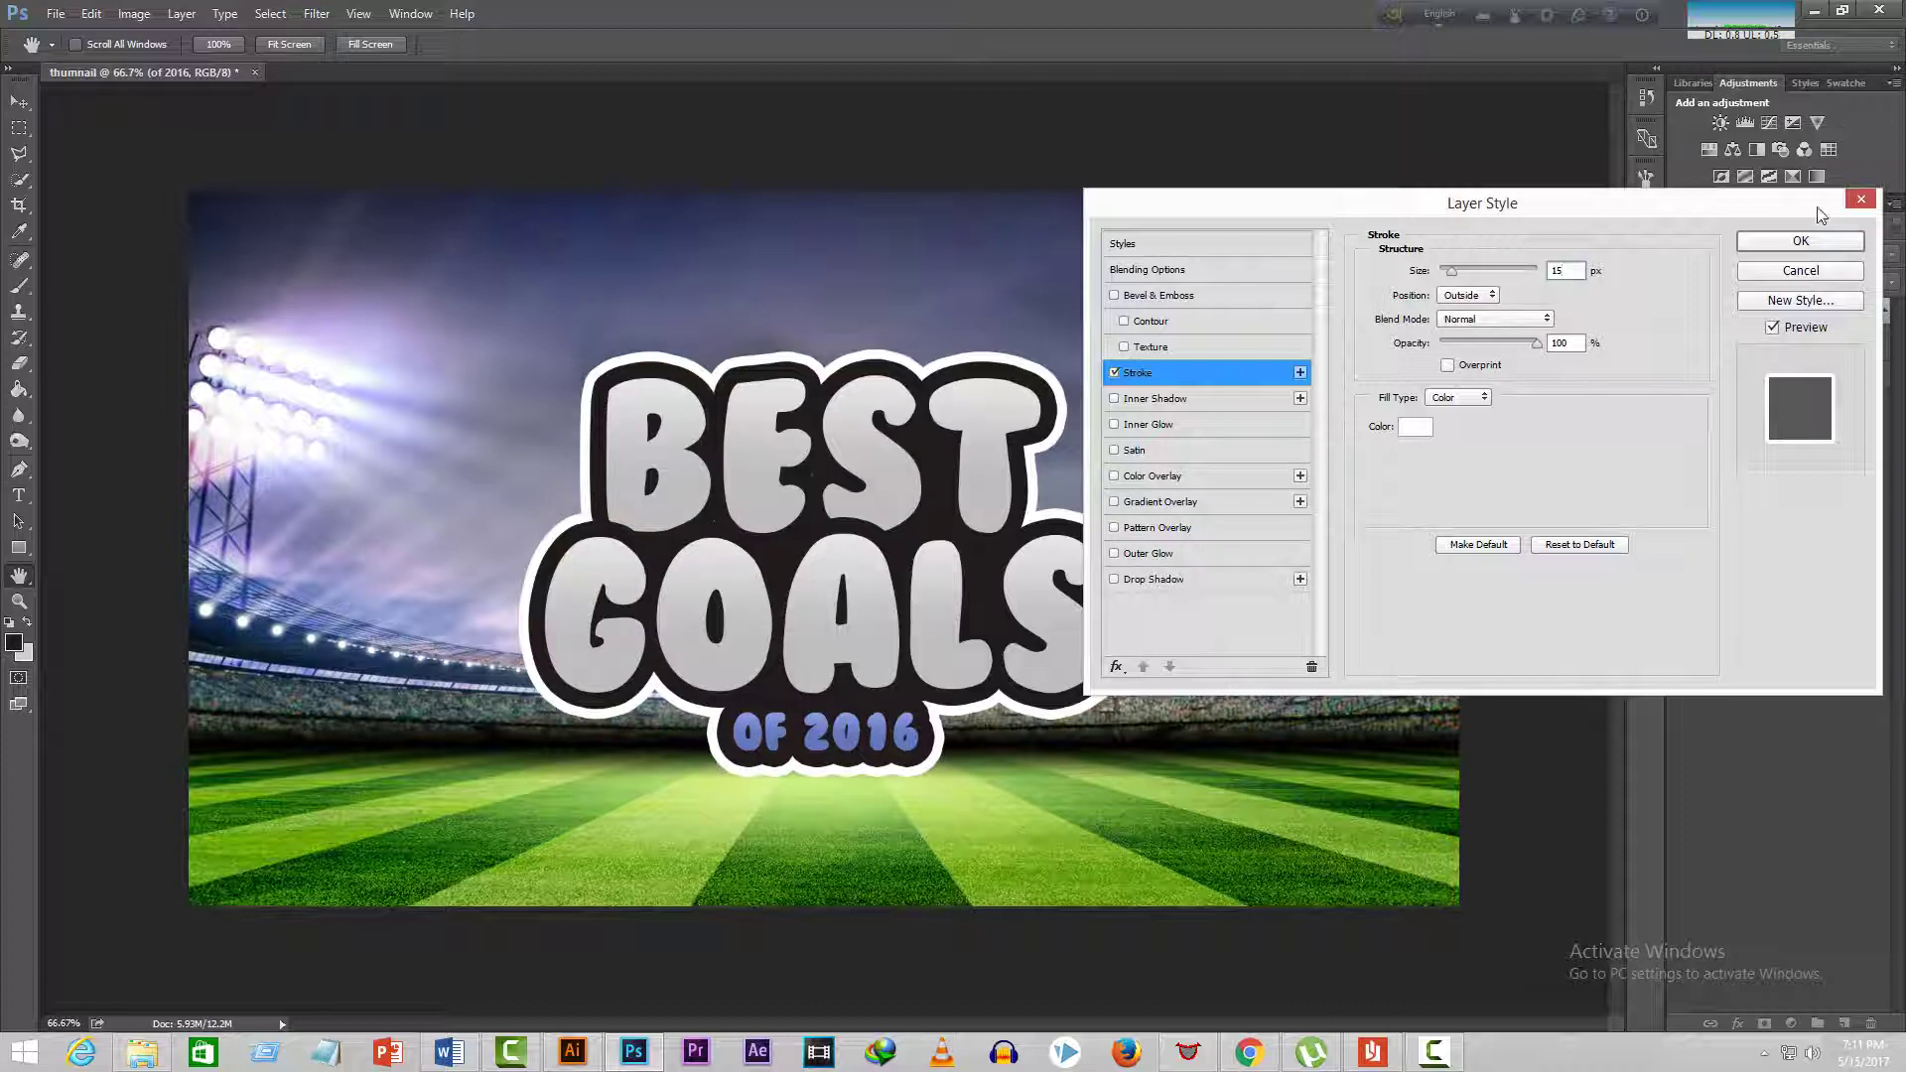
pyautogui.click(1801, 241)
# - Free-transform the title larger over the stadium and commit the new size
pyautogui.hotkey('ctrl', 't')
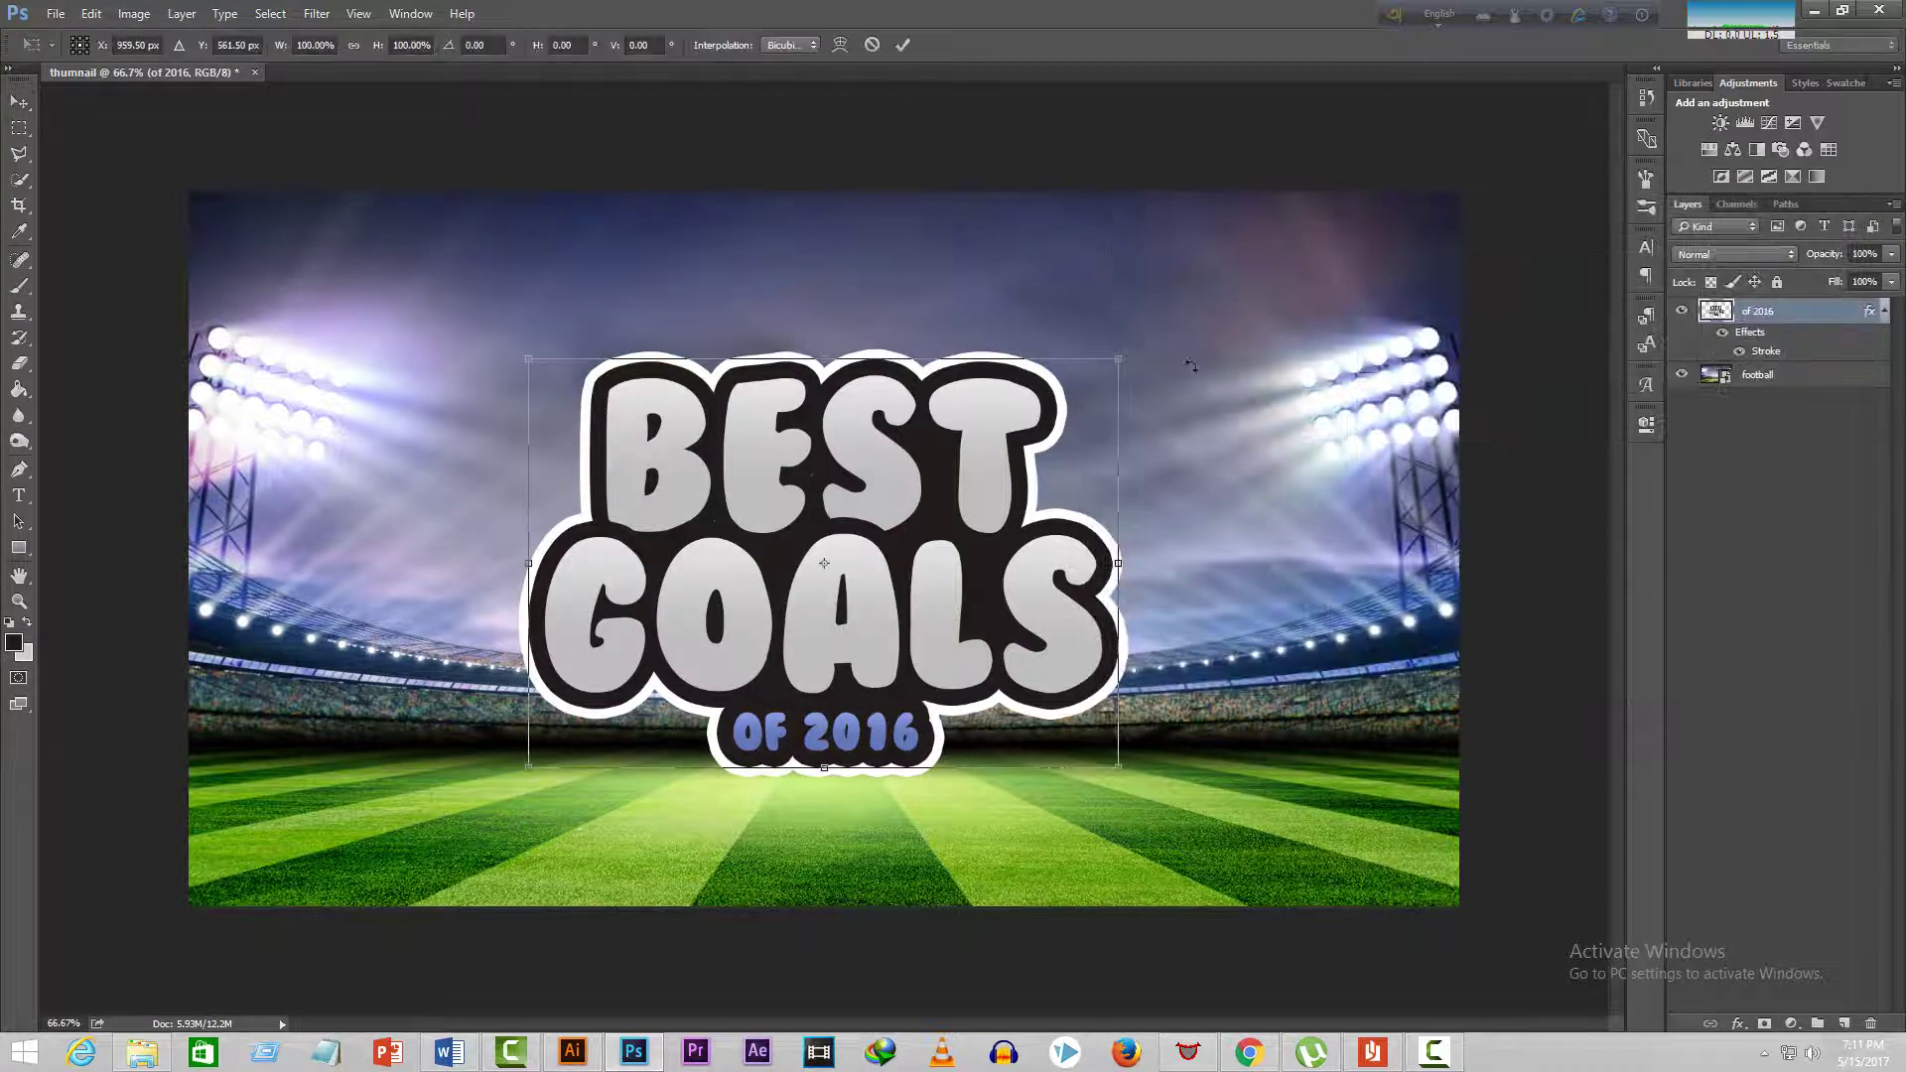
pyautogui.moveTo(1156, 338); pyautogui.dragTo(1330, 214)
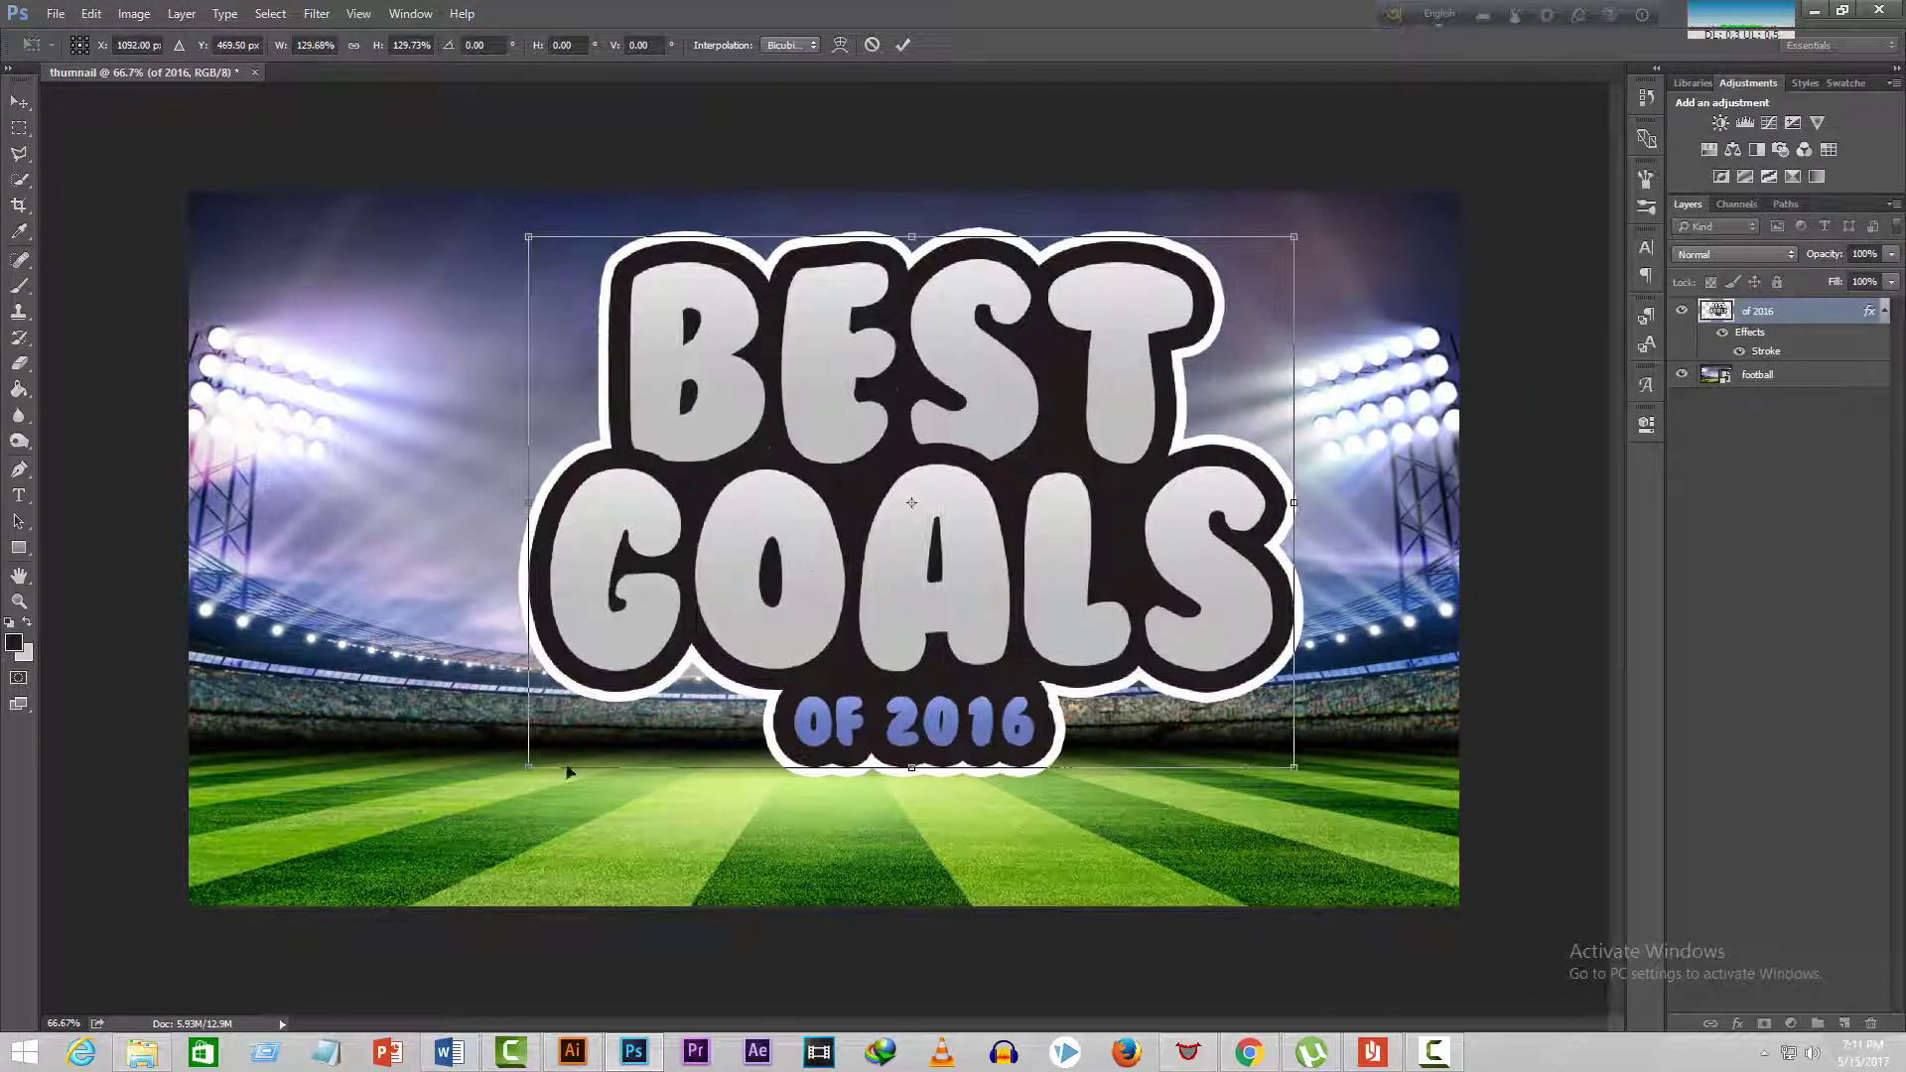
pyautogui.moveTo(521, 774); pyautogui.dragTo(469, 808)
pyautogui.moveTo(869, 624); pyautogui.dragTo(828, 650)
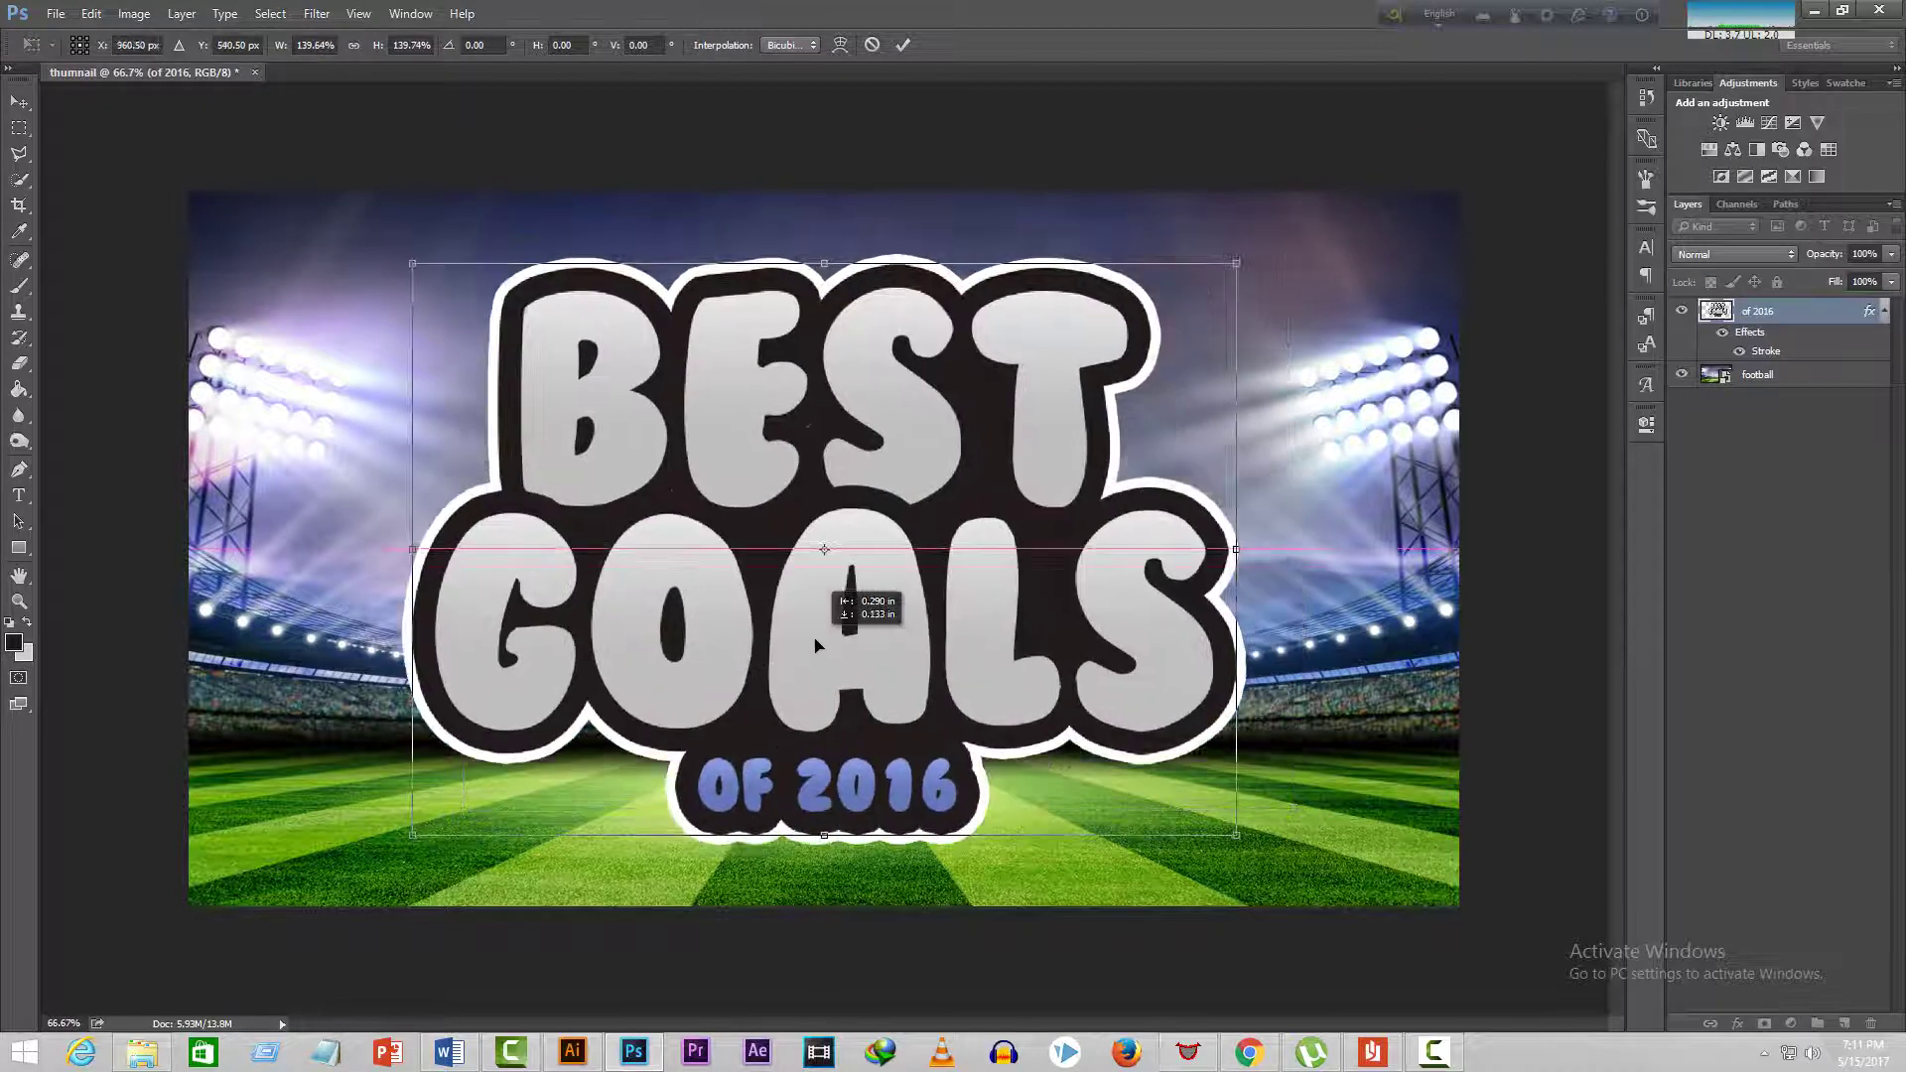
pyautogui.press('Return')
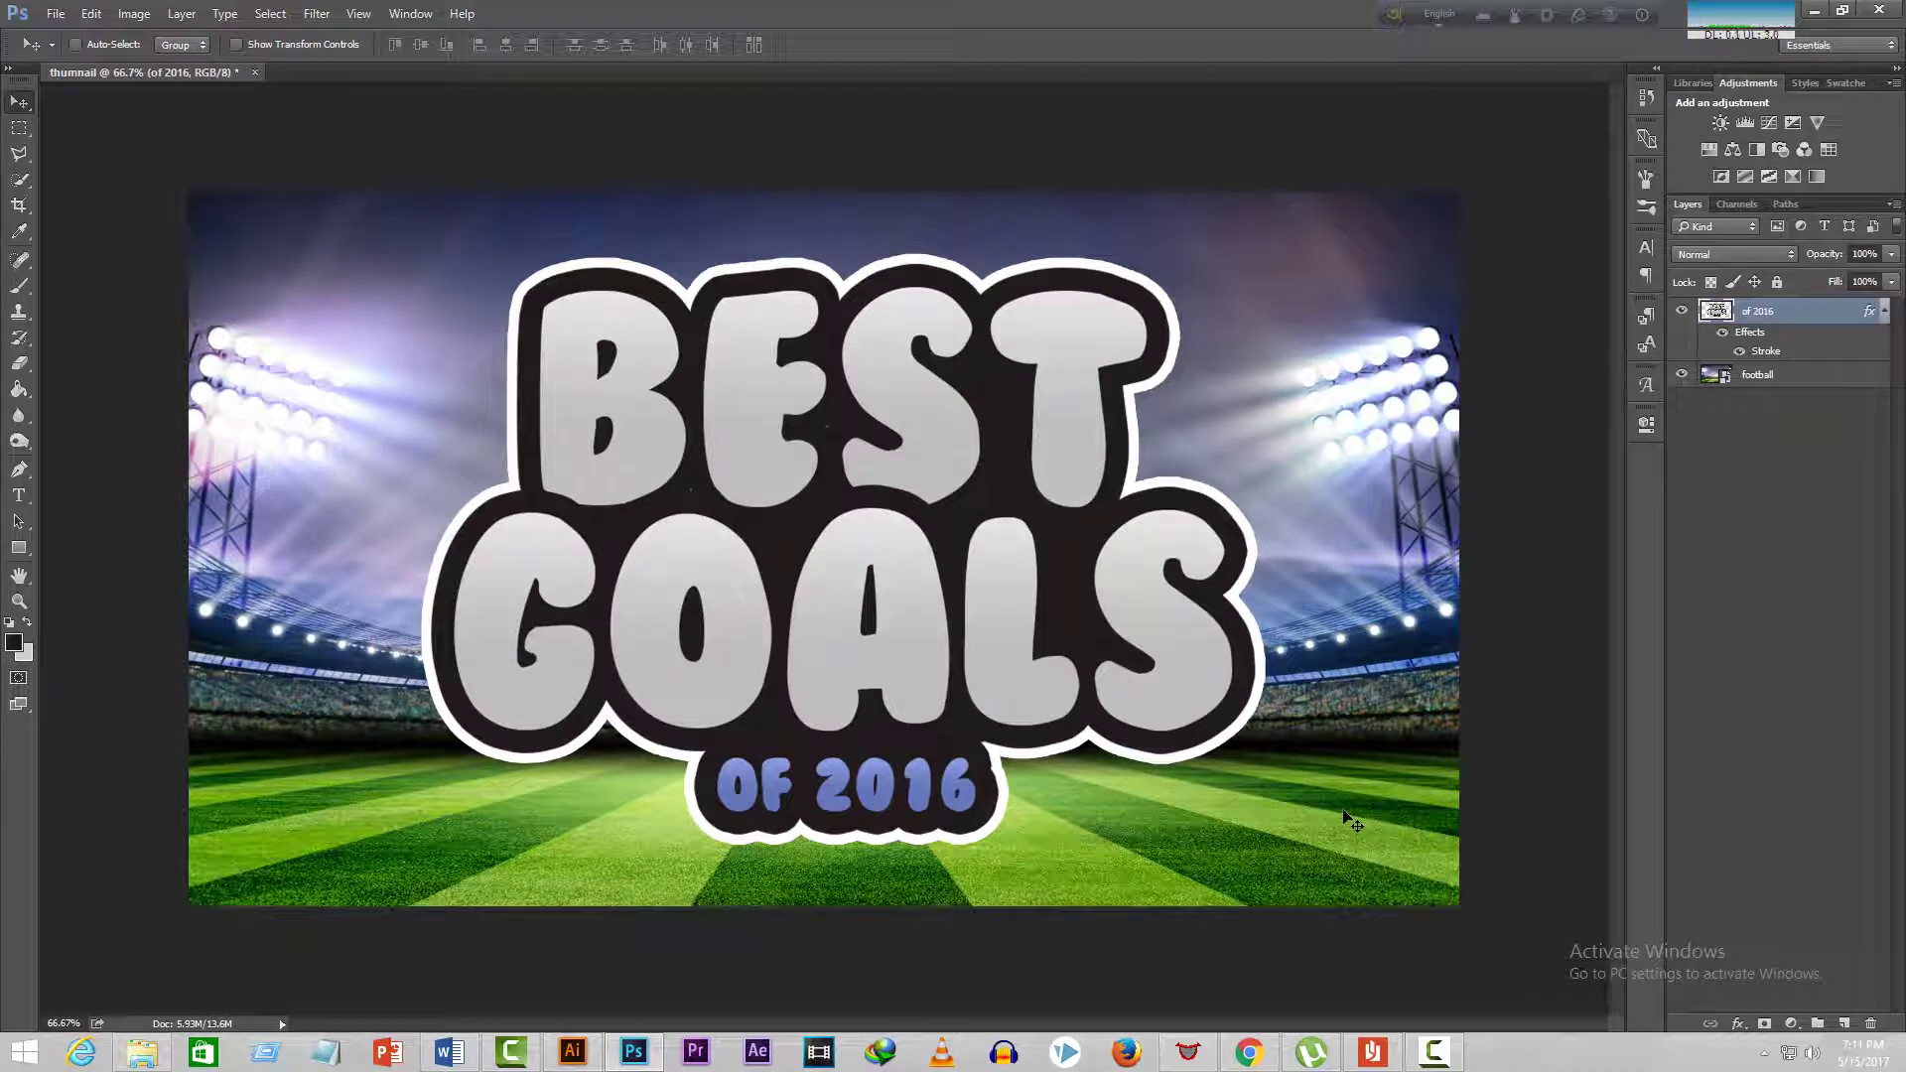
# - Minimize Photoshop to the desktop and refresh it
pyautogui.click(1814, 10)
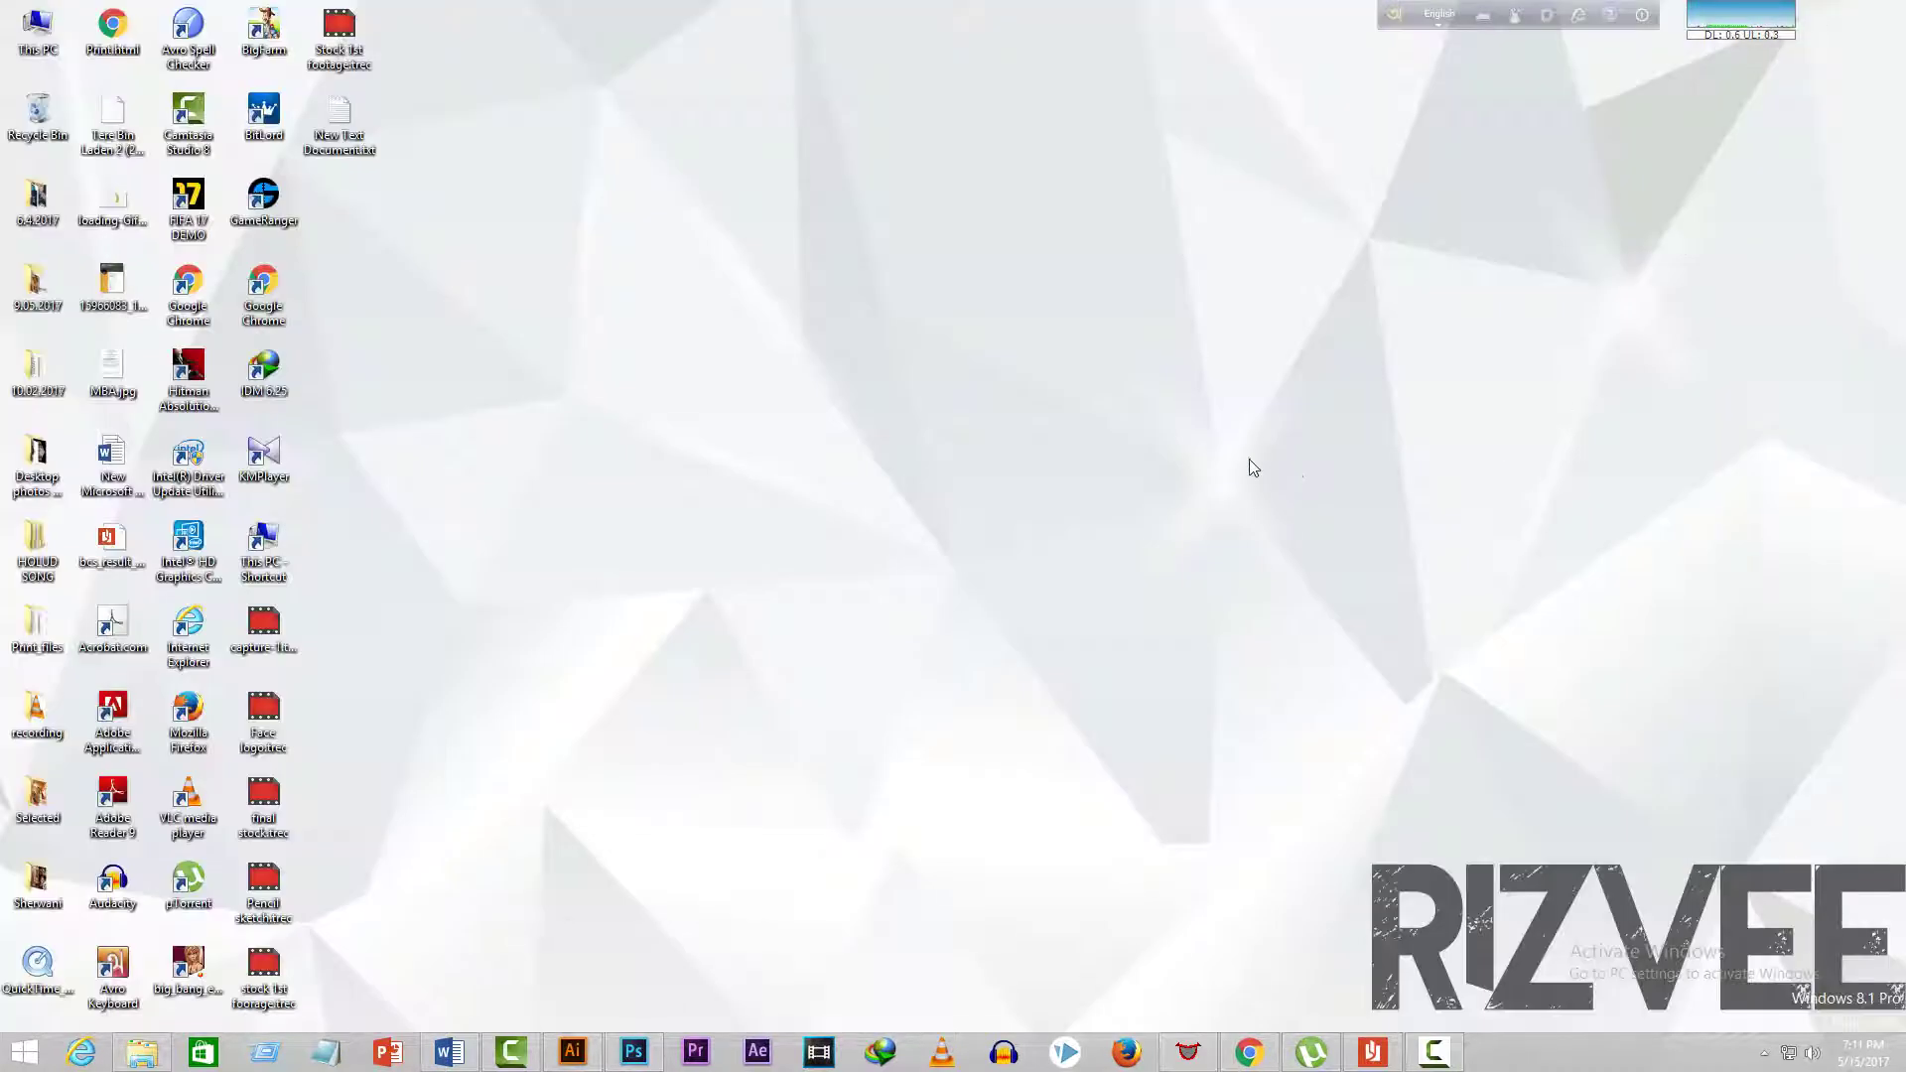
pyautogui.rightClick(1251, 467)
pyautogui.click(1292, 516)
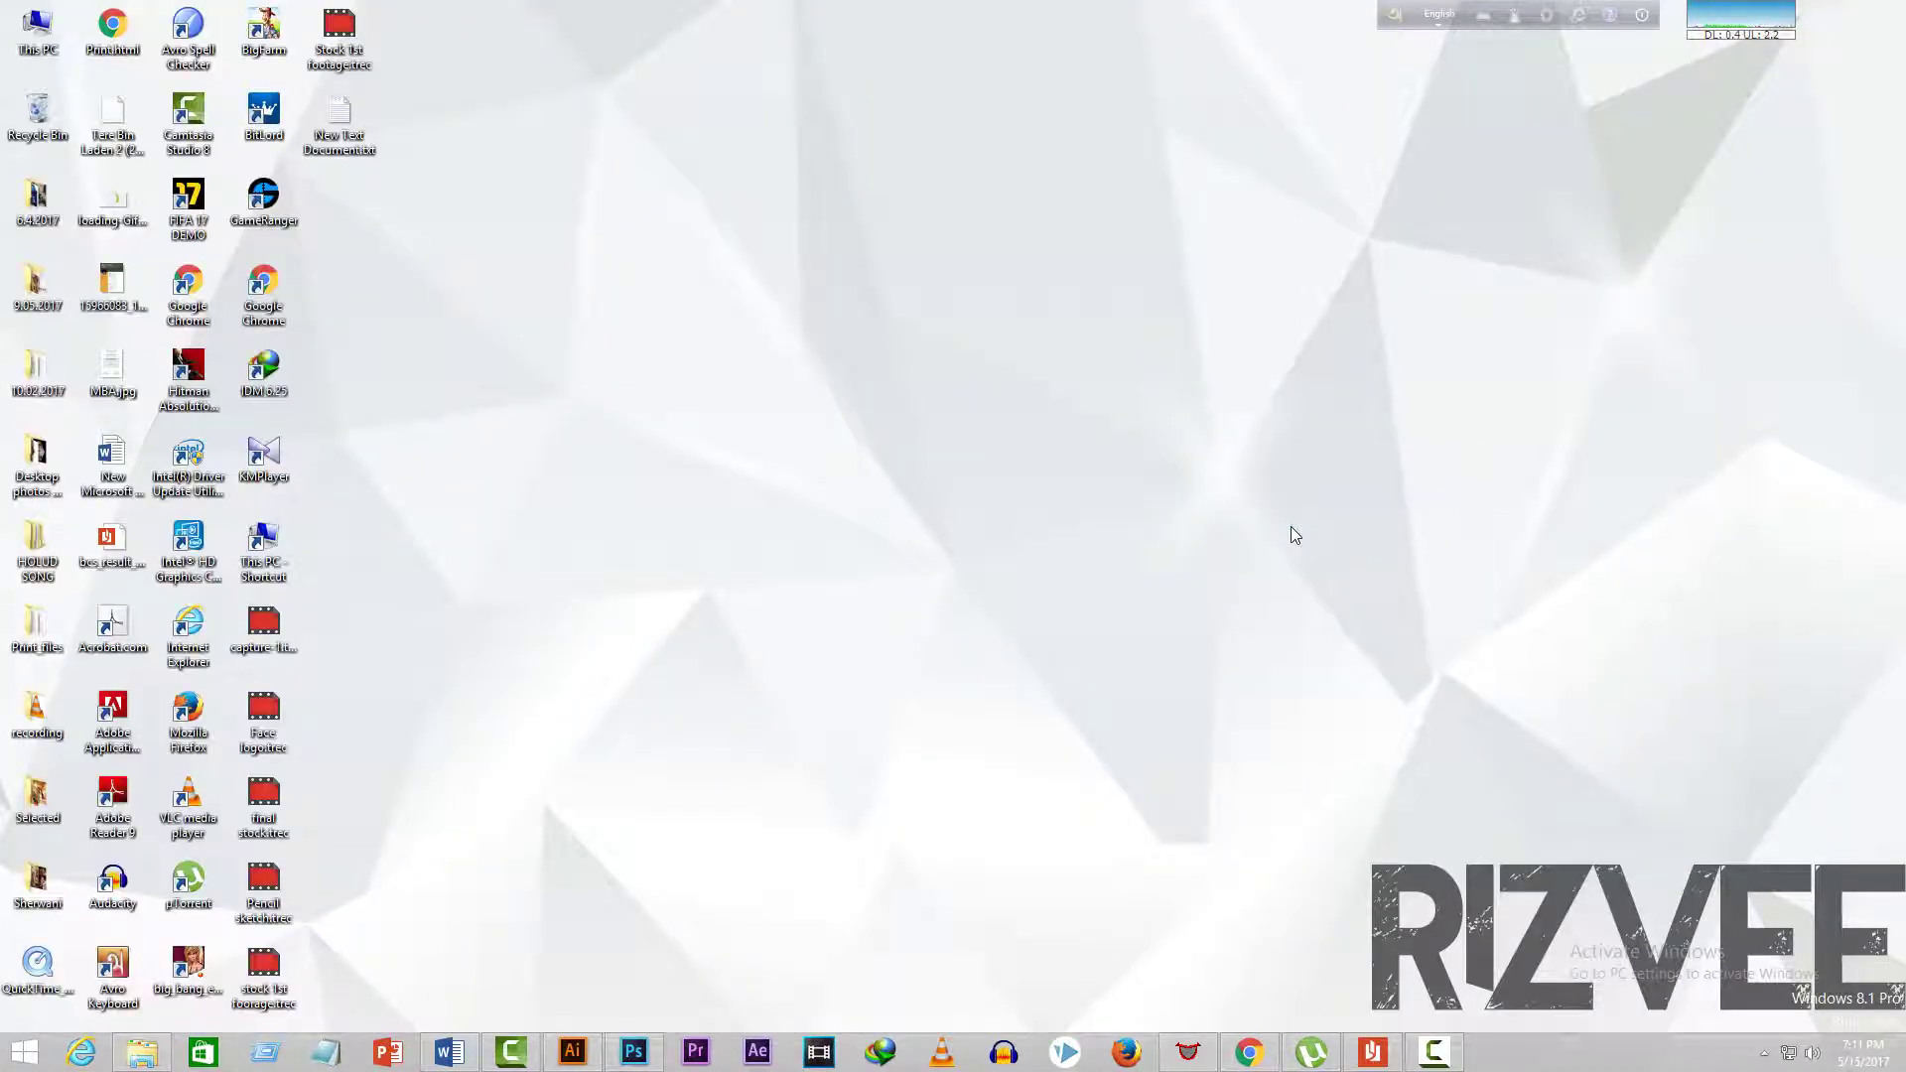